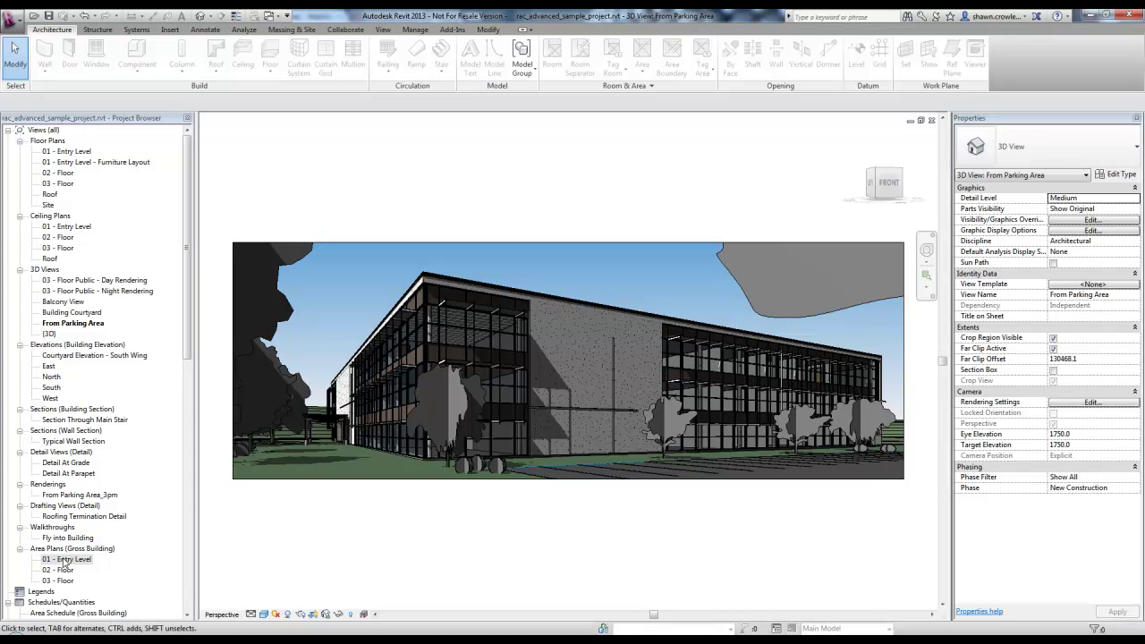
# Open the 01 - Entry Level gross building area plan and select the large Service area containing the dining tables.
pyautogui.click(65, 561)
pyautogui.doubleClick(64, 561)
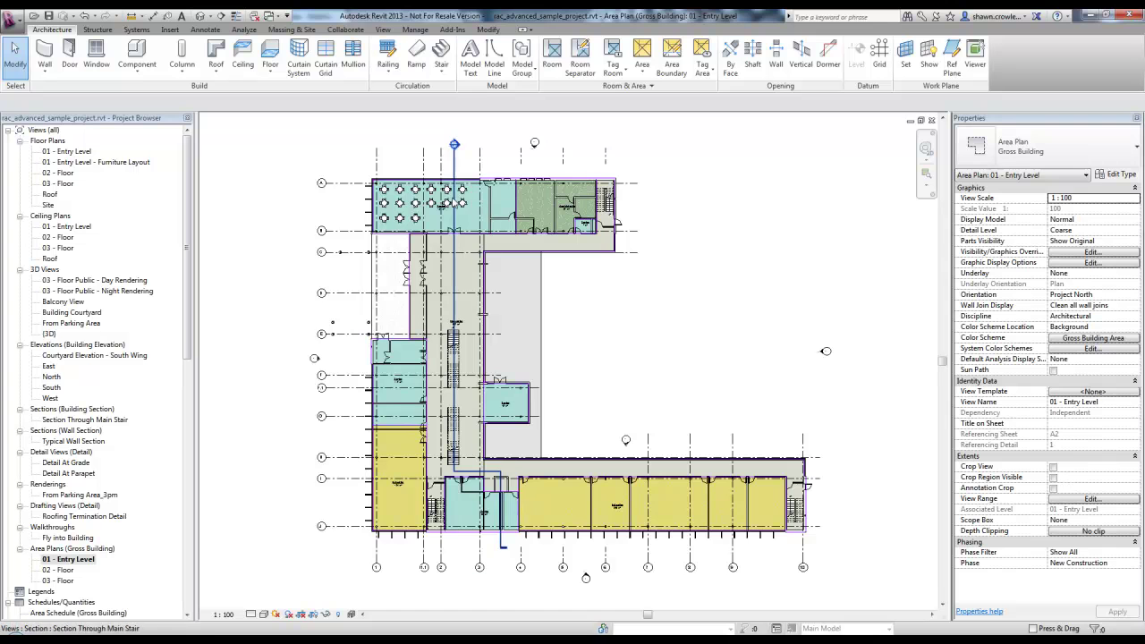
pyautogui.scroll(5, 455, 204)
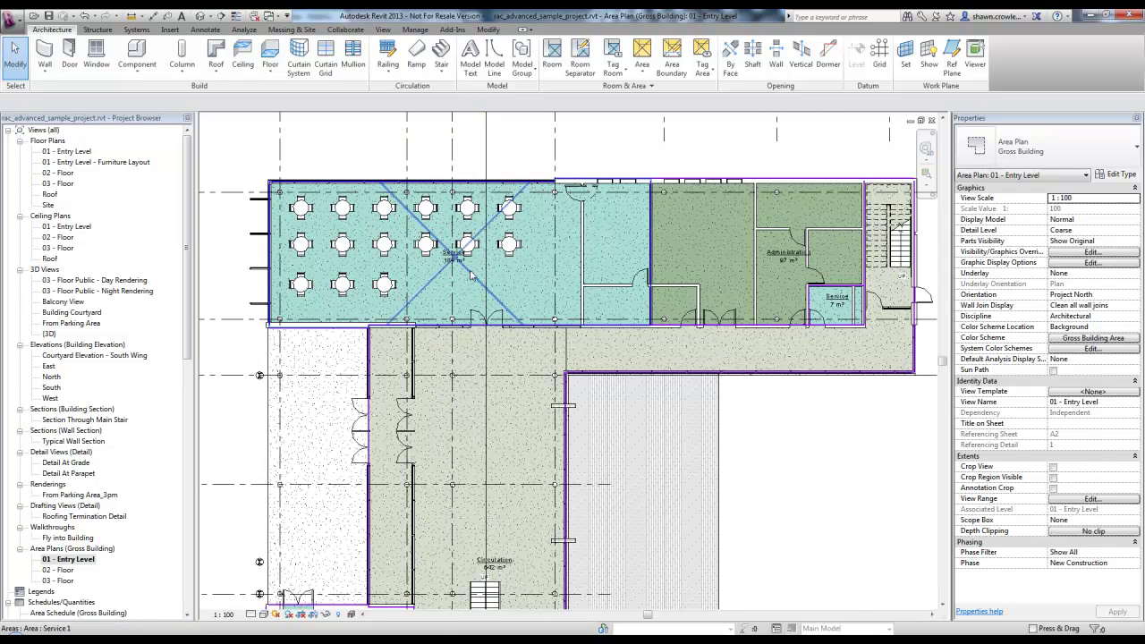
pyautogui.click(471, 276)
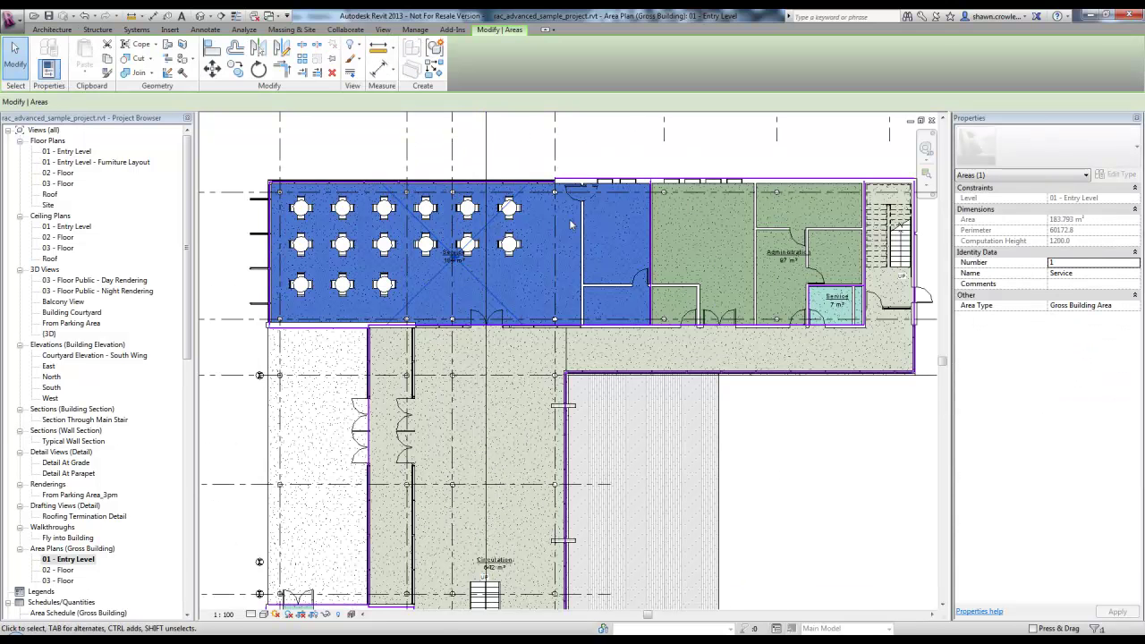
# Examine how the Service area spans the interior partition and meets the Administration area, and clear the area selection.
pyautogui.scroll(2, 582, 257)
pyautogui.scroll(6, 699, 171)
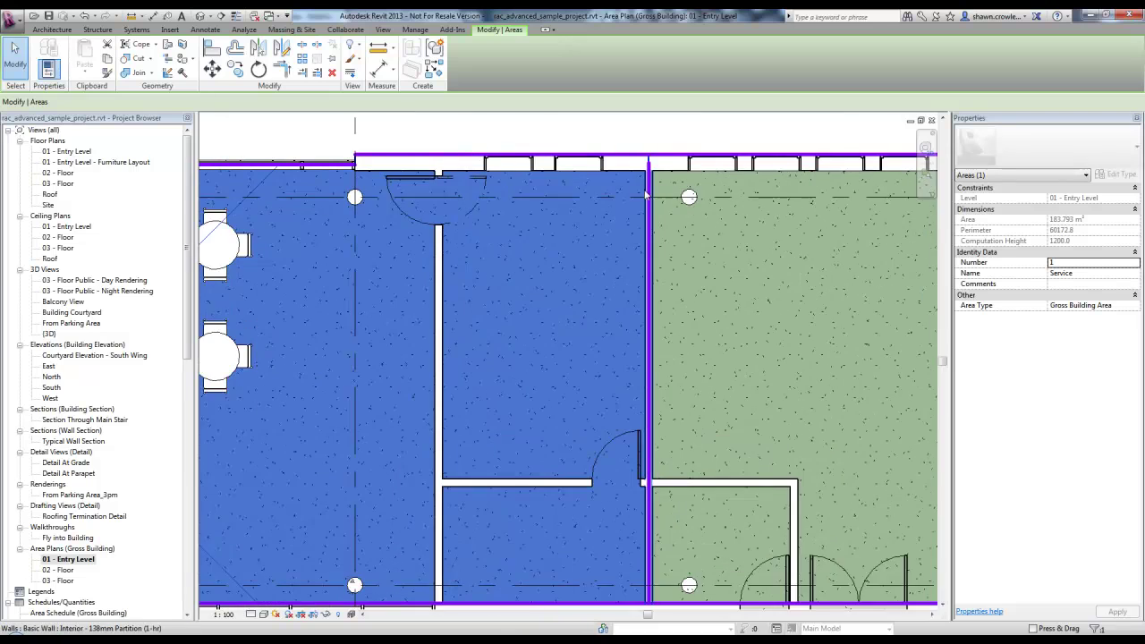
pyautogui.scroll(-5, 644, 189)
pyautogui.moveTo(593, 236); pyautogui.dragTo(592, 236, button='middle')
pyautogui.scroll(2, 593, 235)
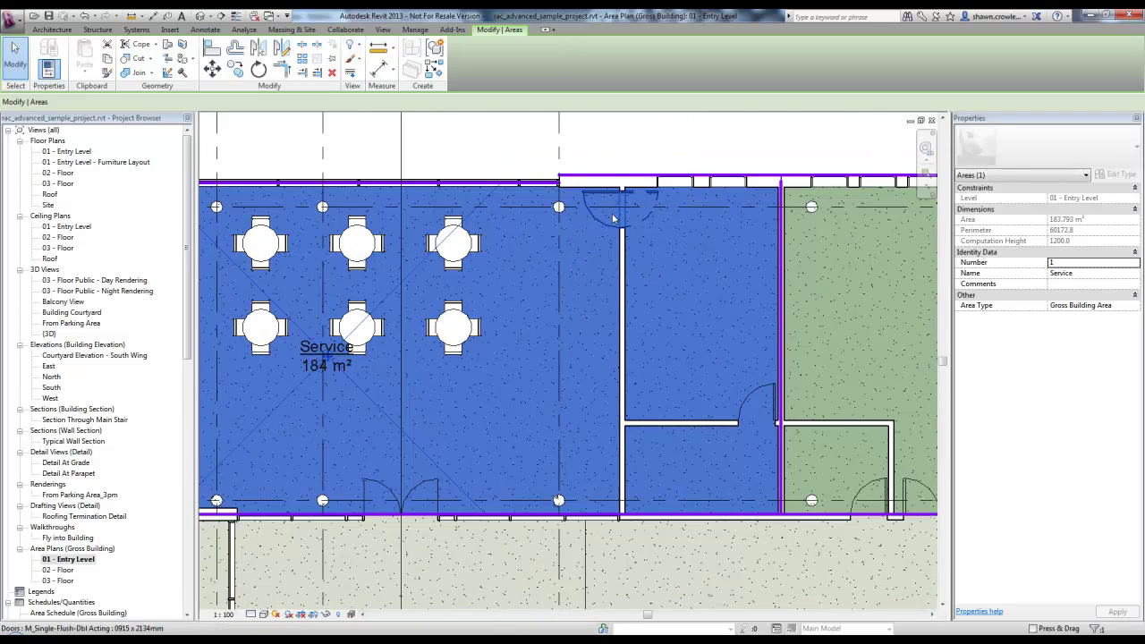
pyautogui.scroll(-3, 615, 350)
pyautogui.moveTo(563, 323); pyautogui.dragTo(602, 293, button='middle')
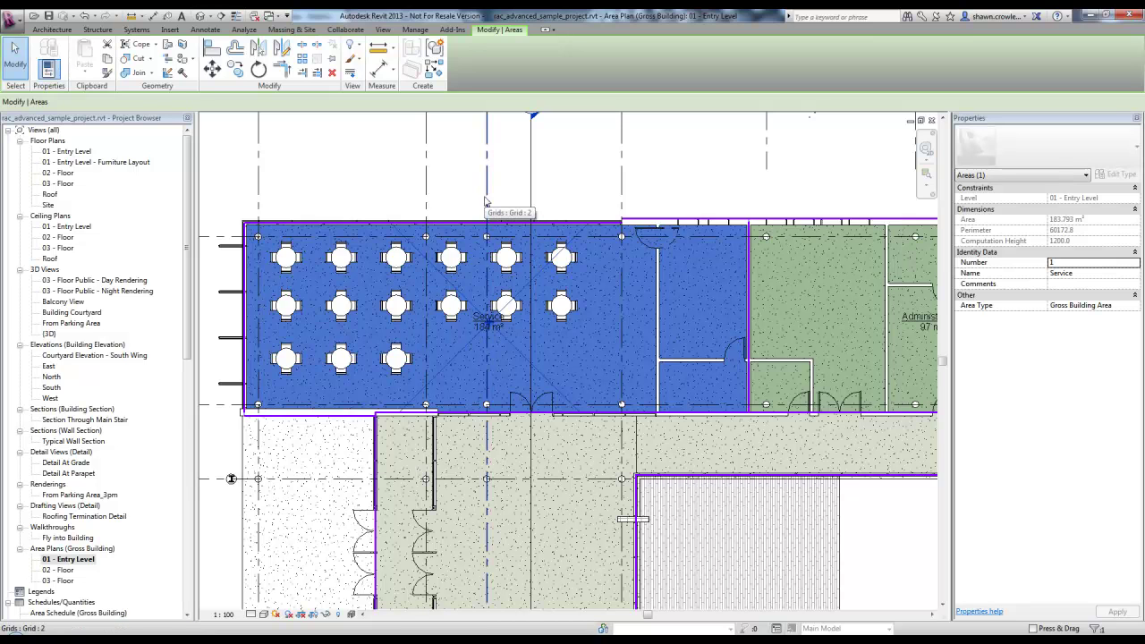
pyautogui.click(573, 188)
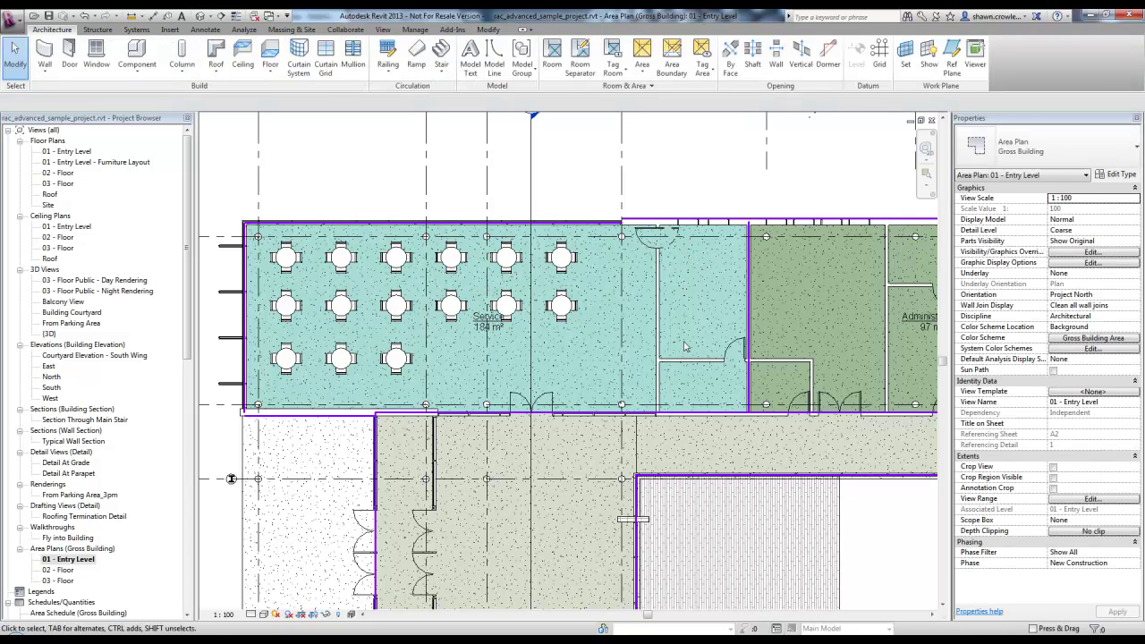
# Turn on the Rooms category in the area plan's visibility/graphic overrides.
pyautogui.scroll(-2, 626, 300)
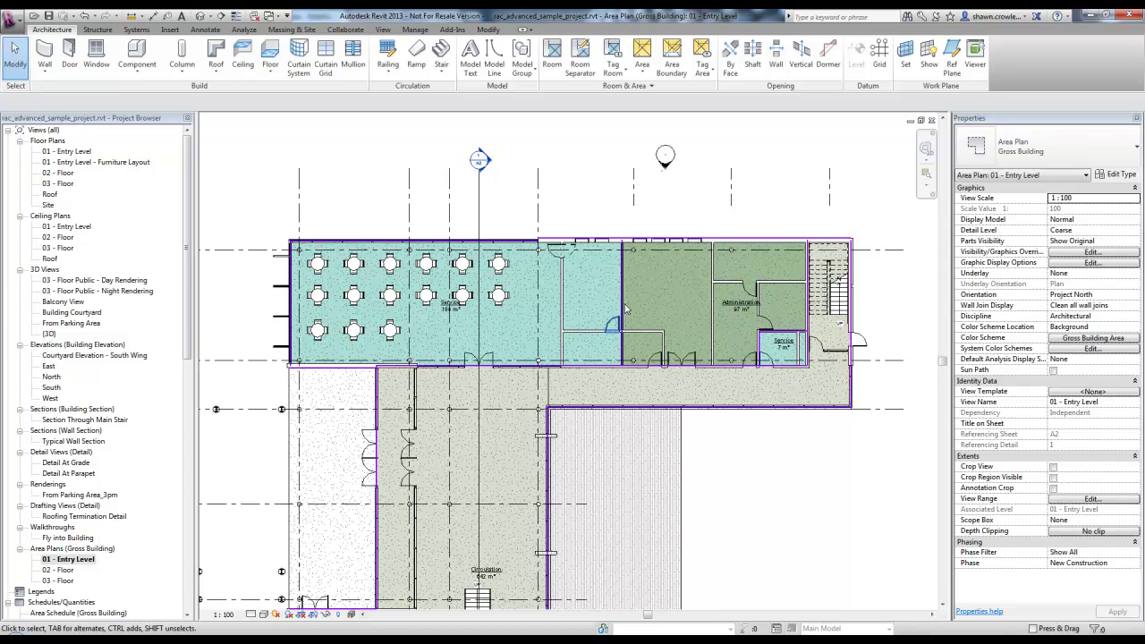
pyautogui.press('v')
pyautogui.press('g')
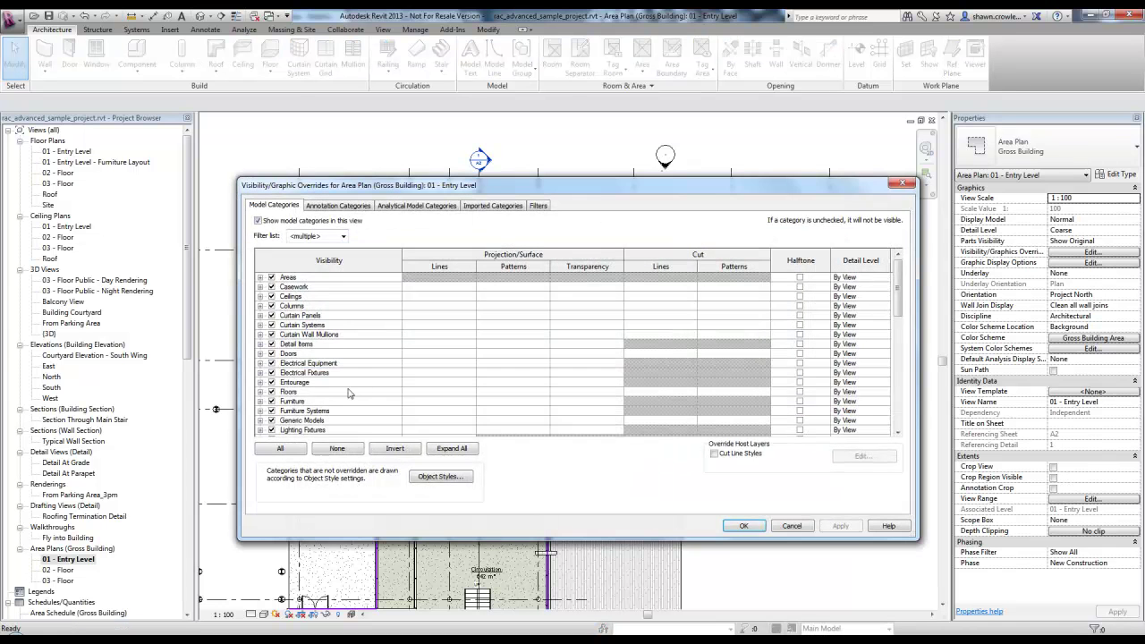
pyautogui.scroll(-6, 309, 399)
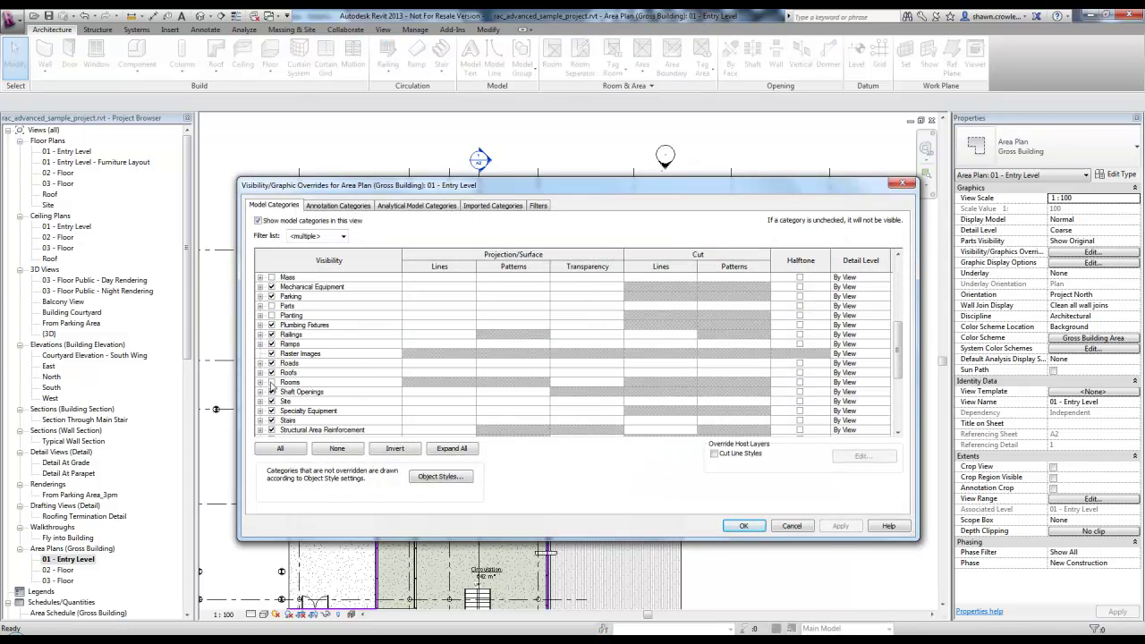
pyautogui.click(271, 382)
pyautogui.click(745, 526)
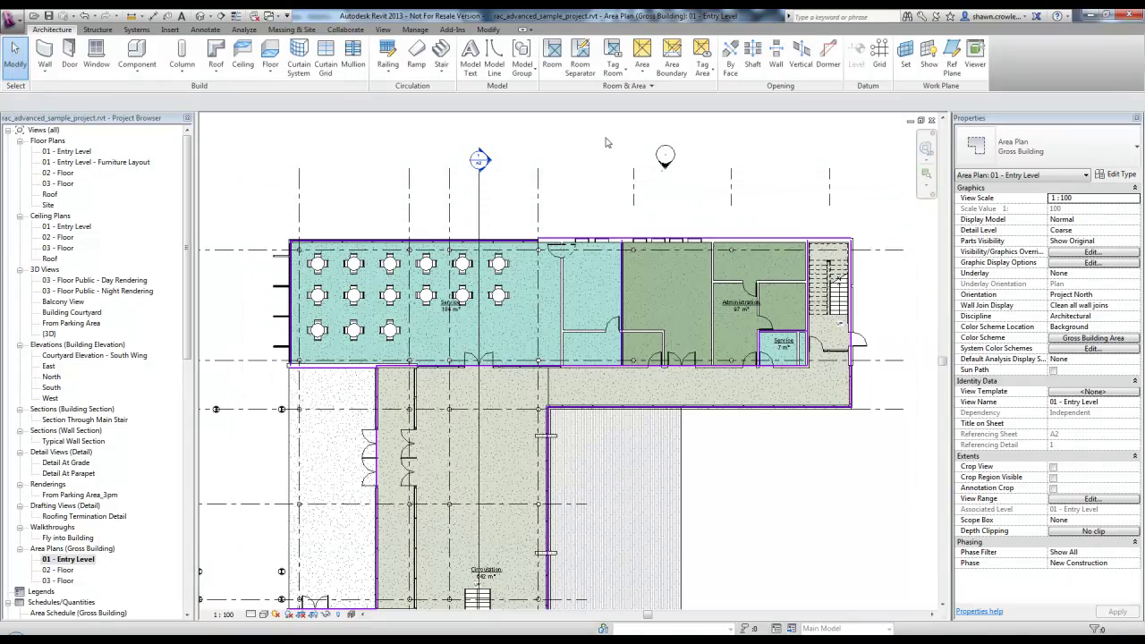
# Select the Prep/Dish room beside the dining tables and compare its extents with the surrounding Service area.
pyautogui.click(573, 273)
pyautogui.scroll(3, 573, 273)
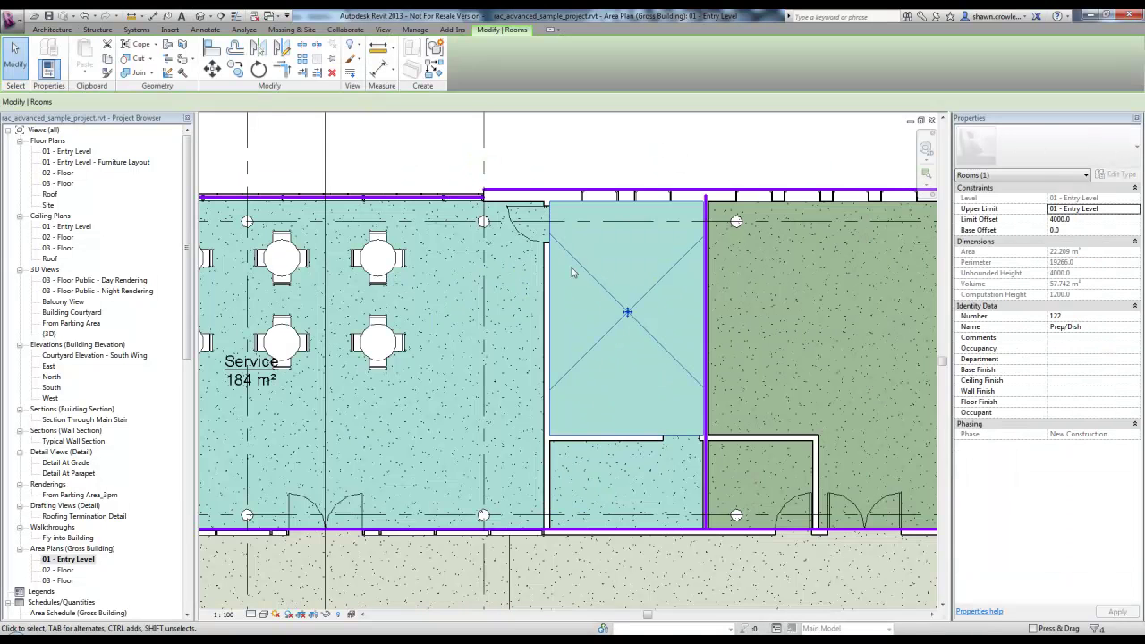
pyautogui.scroll(-1, 652, 215)
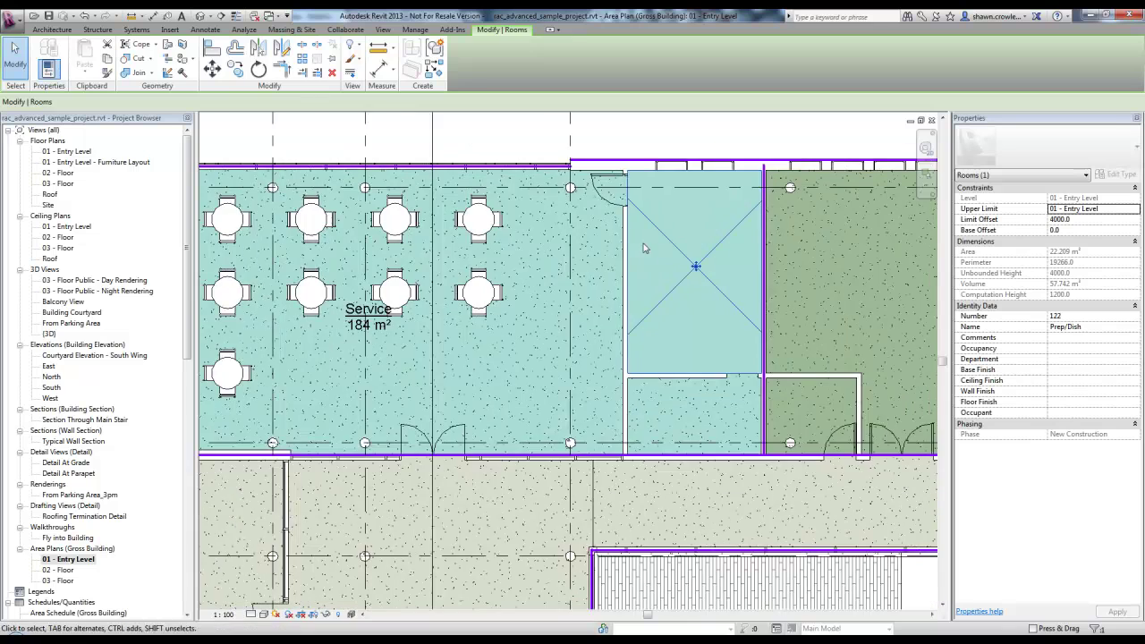
pyautogui.scroll(-2, 685, 250)
pyautogui.moveTo(597, 258); pyautogui.dragTo(574, 254, button='middle')
pyautogui.moveTo(818, 283); pyautogui.dragTo(671, 279, button='middle')
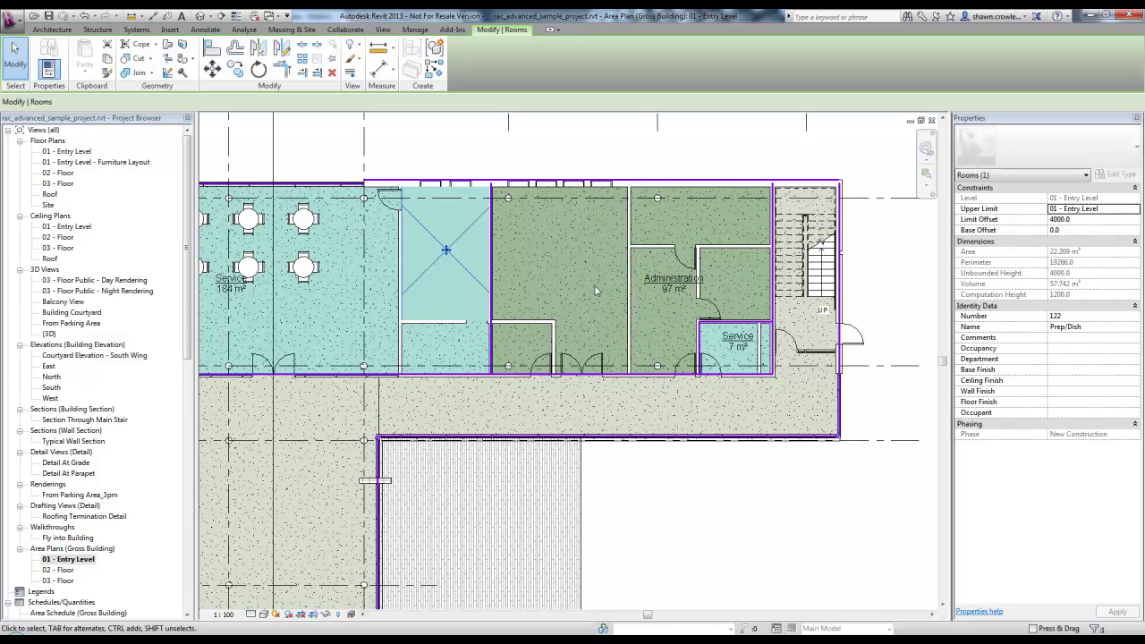
pyautogui.moveTo(650, 310); pyautogui.dragTo(839, 354, button='middle')
# Deselect the room and hide the Rooms category in the area plan's visibility/graphic overrides.
pyautogui.click(634, 214)
pyautogui.press('v')
pyautogui.press('g')
pyautogui.scroll(-6, 376, 375)
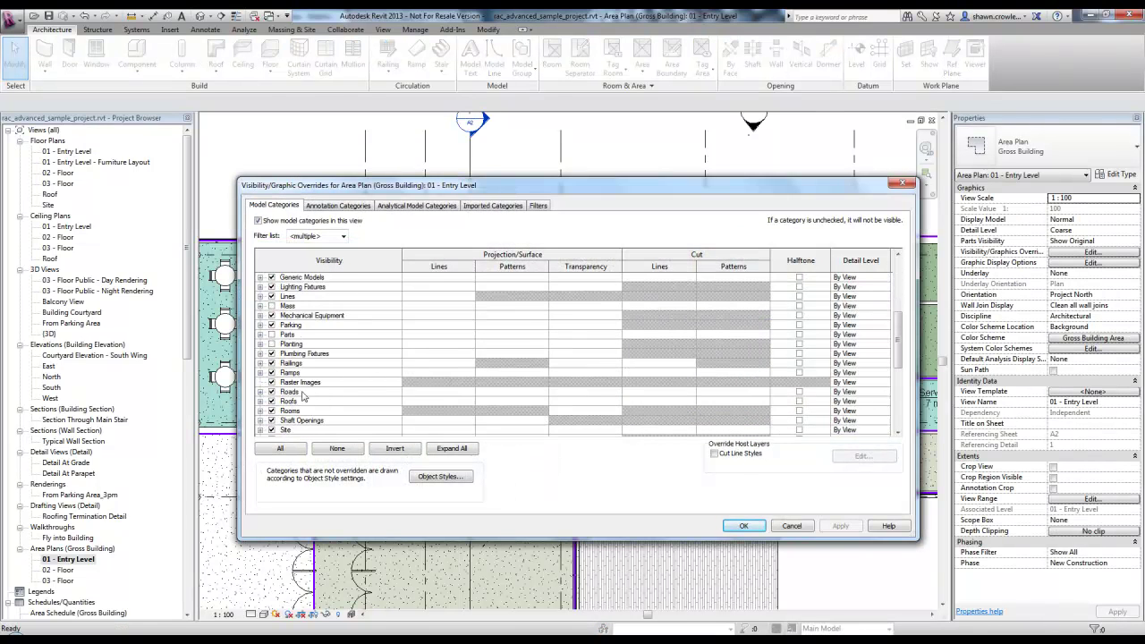
pyautogui.click(271, 392)
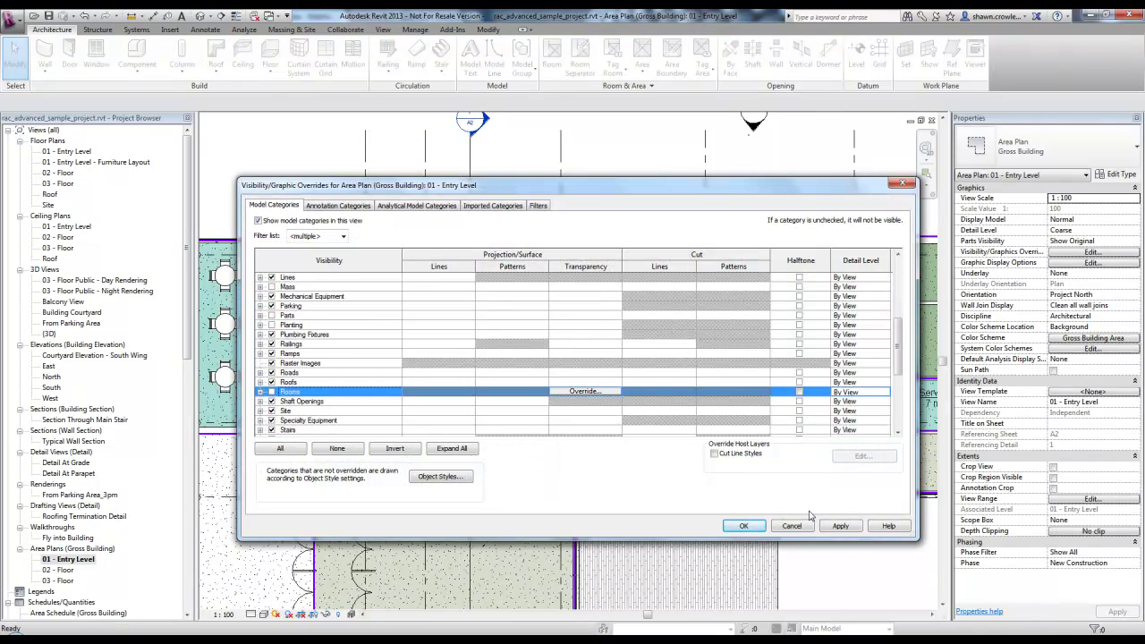
pyautogui.click(758, 527)
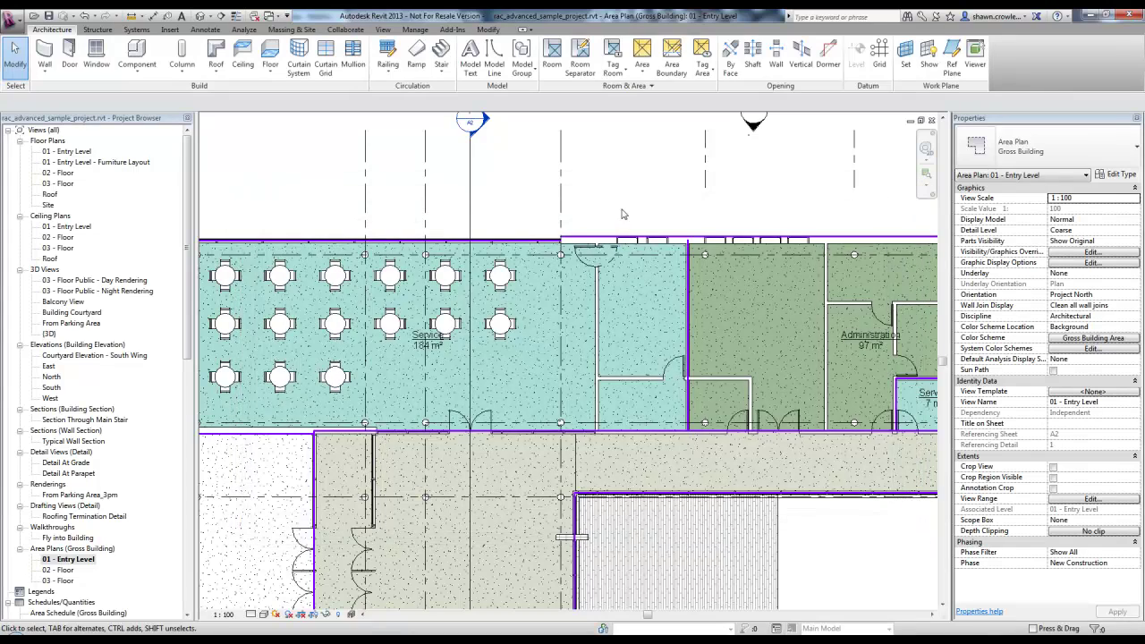
# Examine the area boundary lines along the exterior wall above the dining tables and along the courtyard curtain walls.
pyautogui.scroll(-2, 618, 231)
pyautogui.scroll(5, 615, 229)
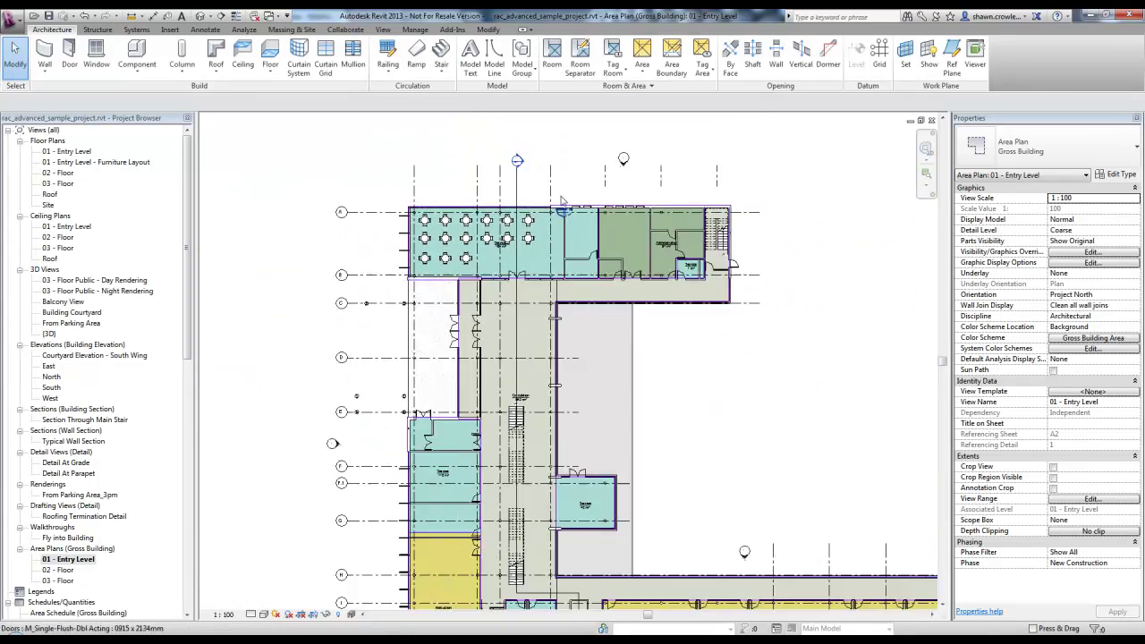
pyautogui.scroll(3, 527, 215)
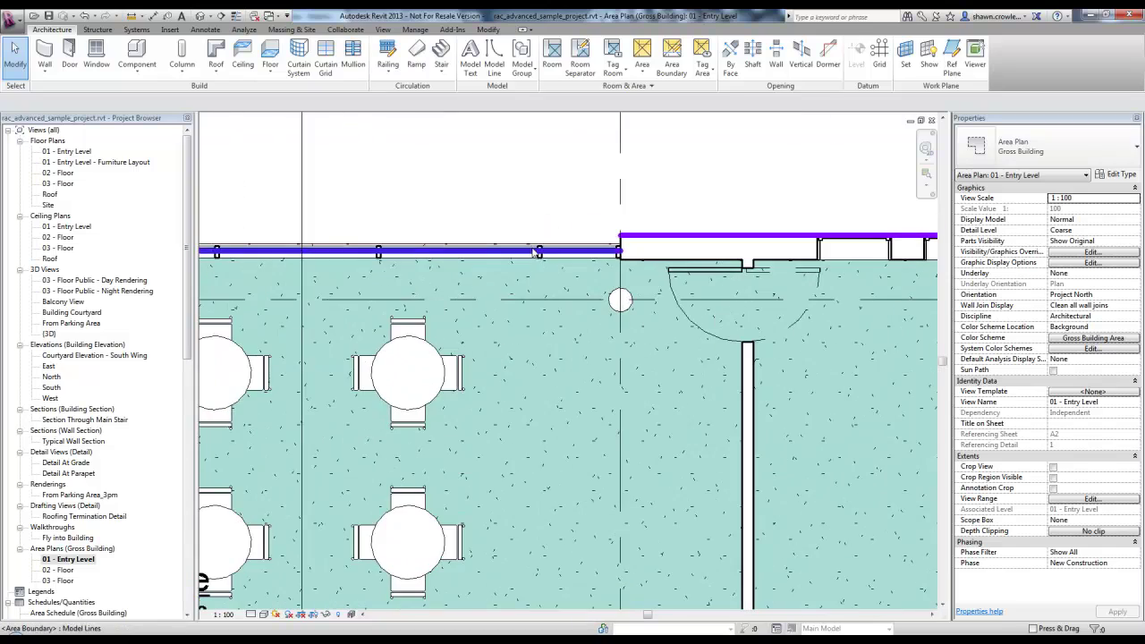
pyautogui.scroll(-4, 638, 240)
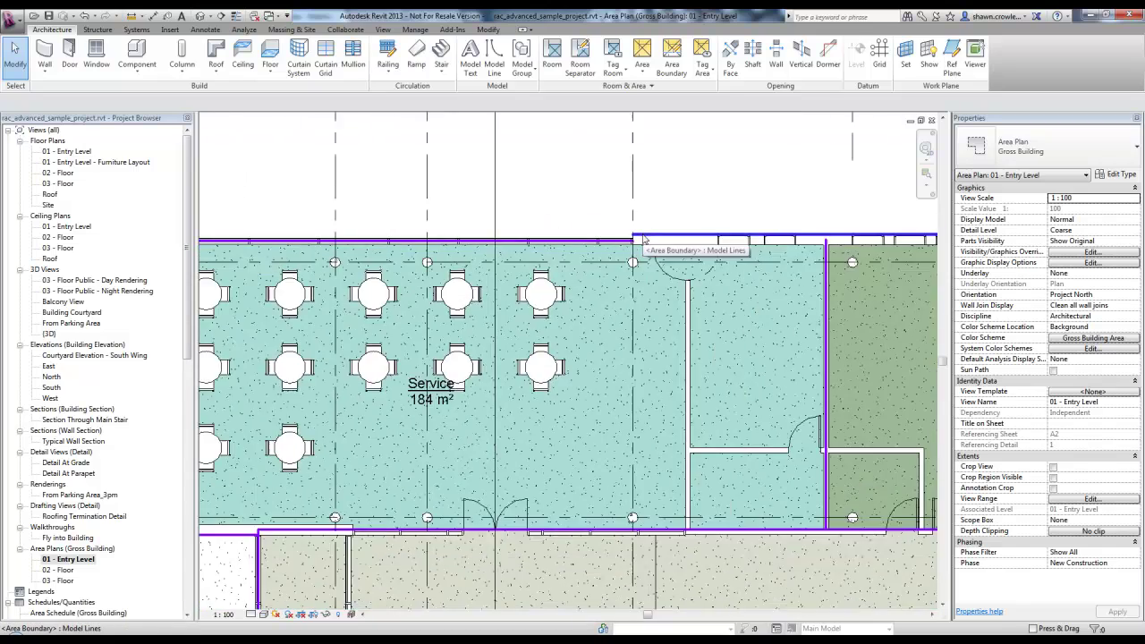
pyautogui.moveTo(667, 240); pyautogui.dragTo(488, 142, button='middle')
pyautogui.scroll(6, 521, 379)
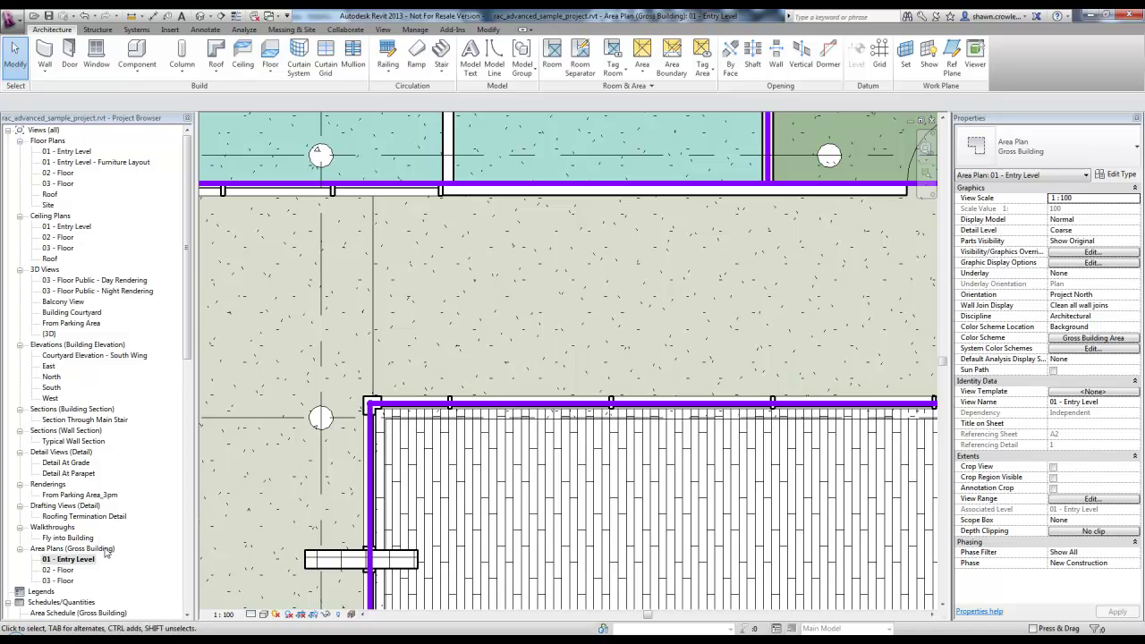
pyautogui.scroll(-5, 703, 421)
pyautogui.moveTo(703, 419); pyautogui.dragTo(451, 277, button='middle')
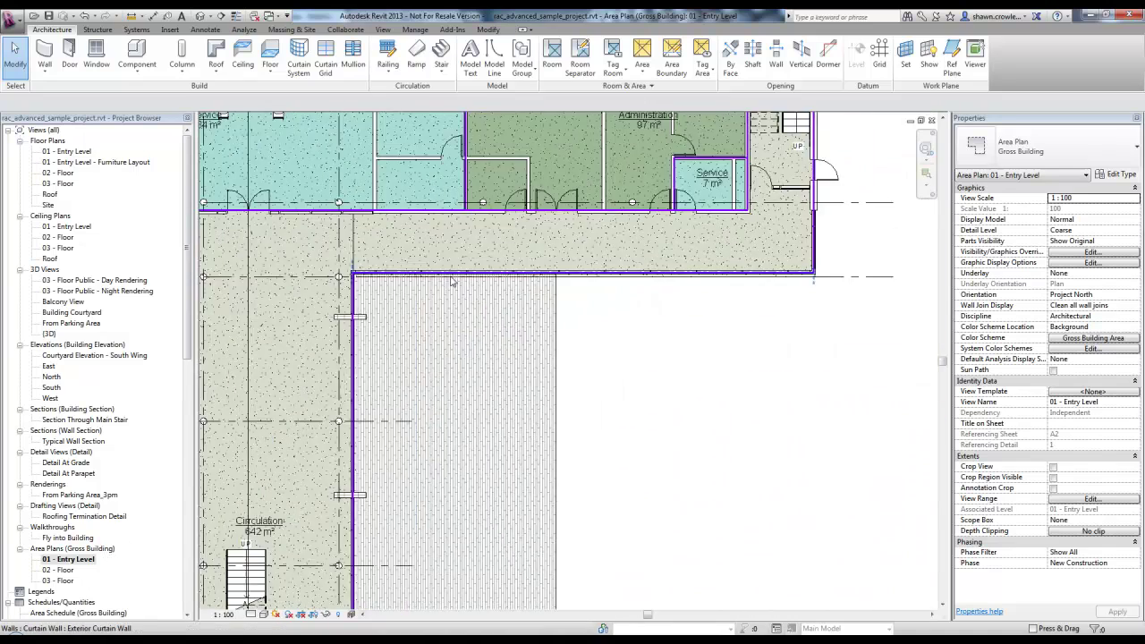
pyautogui.scroll(-3, 452, 280)
pyautogui.moveTo(538, 408); pyautogui.dragTo(481, 170, button='middle')
pyautogui.scroll(-1, 525, 257)
pyautogui.moveTo(535, 258); pyautogui.dragTo(539, 429, button='middle')
pyautogui.scroll(1, 527, 334)
pyautogui.moveTo(527, 334); pyautogui.dragTo(526, 453, button='middle')
pyautogui.scroll(-1, 523, 257)
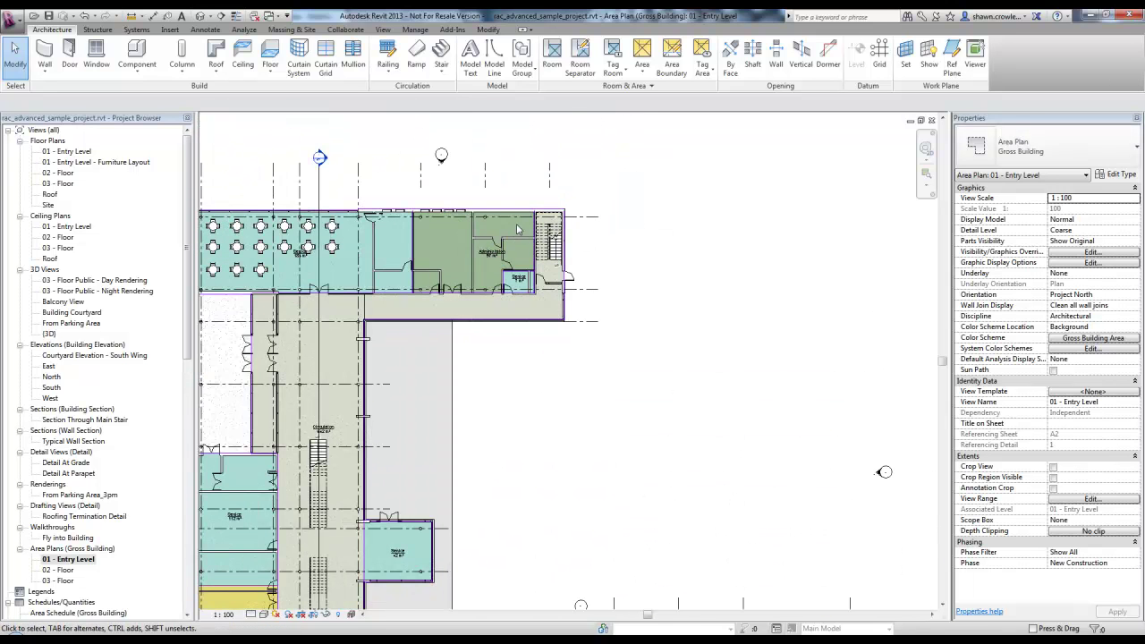
# Inspect where the area boundary runs within the exterior wall beside the stair at the end of the Administration wing.
pyautogui.scroll(5, 562, 234)
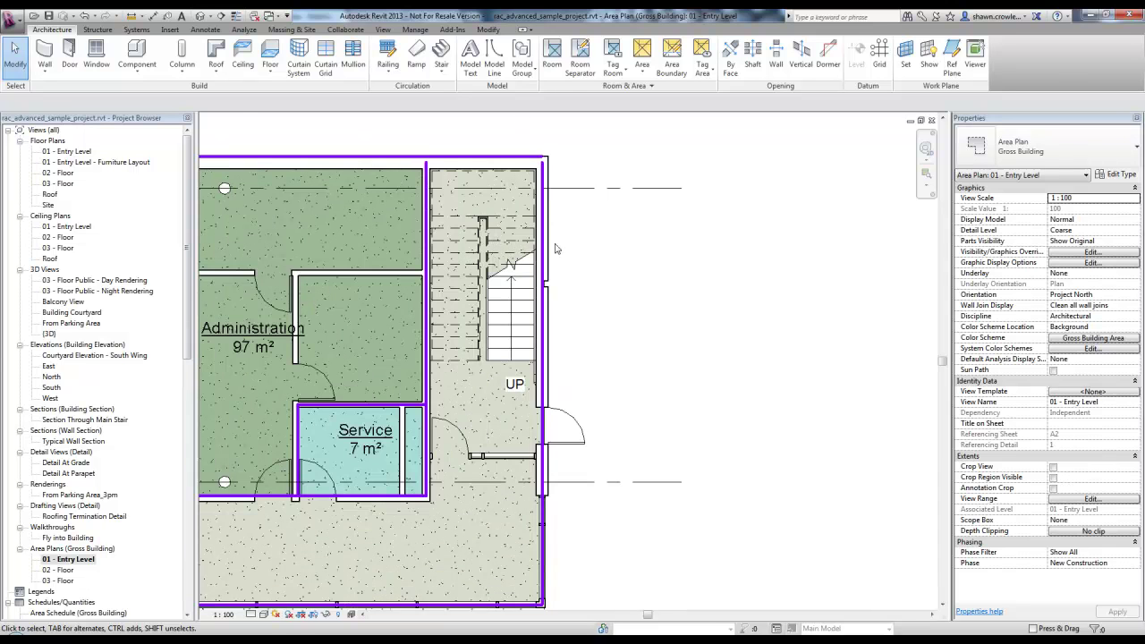
pyautogui.moveTo(568, 309); pyautogui.dragTo(598, 234, button='middle')
pyautogui.scroll(1, 601, 236)
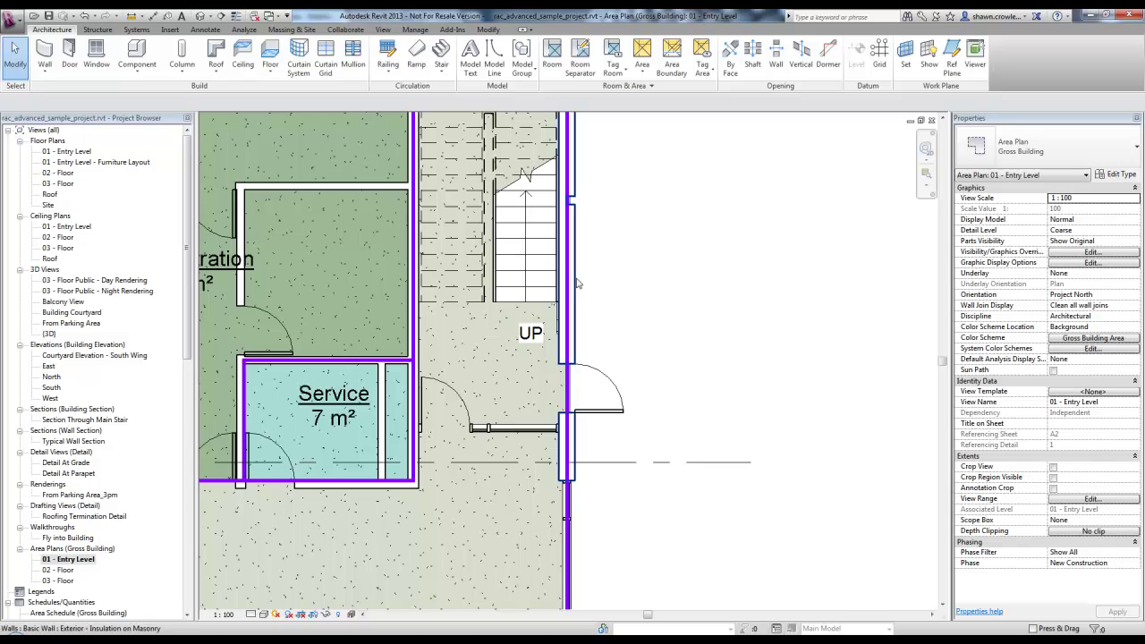
pyautogui.scroll(5, 581, 339)
pyautogui.scroll(-5, 457, 334)
pyautogui.moveTo(439, 338); pyautogui.dragTo(639, 314, button='middle')
pyautogui.scroll(-2, 599, 308)
pyautogui.moveTo(401, 304); pyautogui.dragTo(716, 243, button='middle')
pyautogui.scroll(-1, 711, 246)
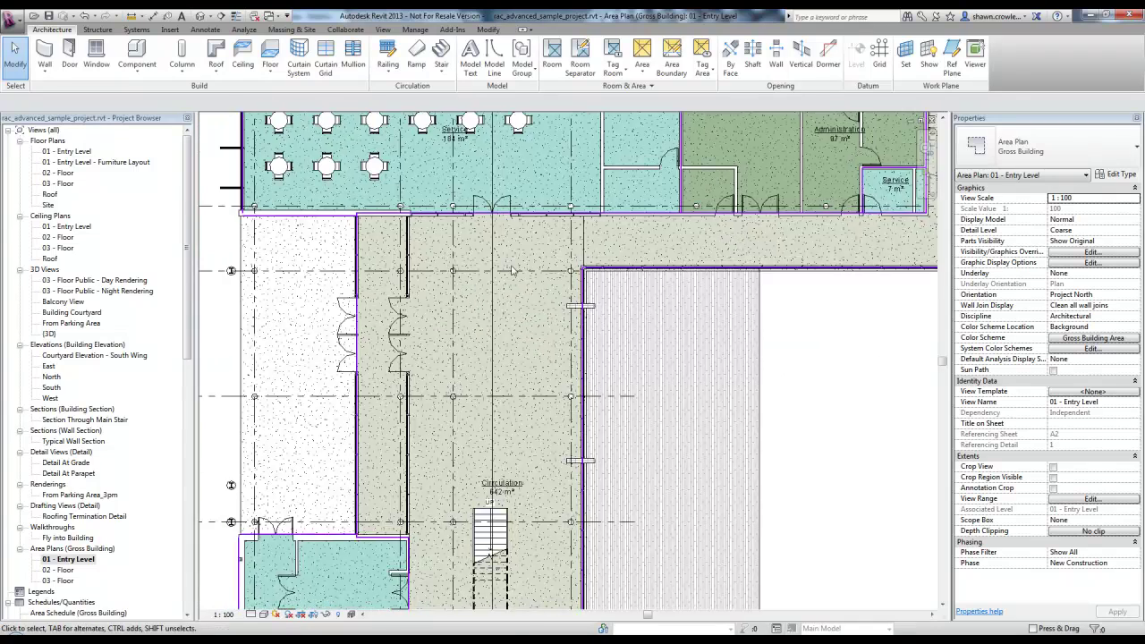
# Check the area boundary lines where the dining Service area meets the entry vestibule and the Circulation area.
pyautogui.scroll(4, 371, 231)
pyautogui.scroll(3, 356, 209)
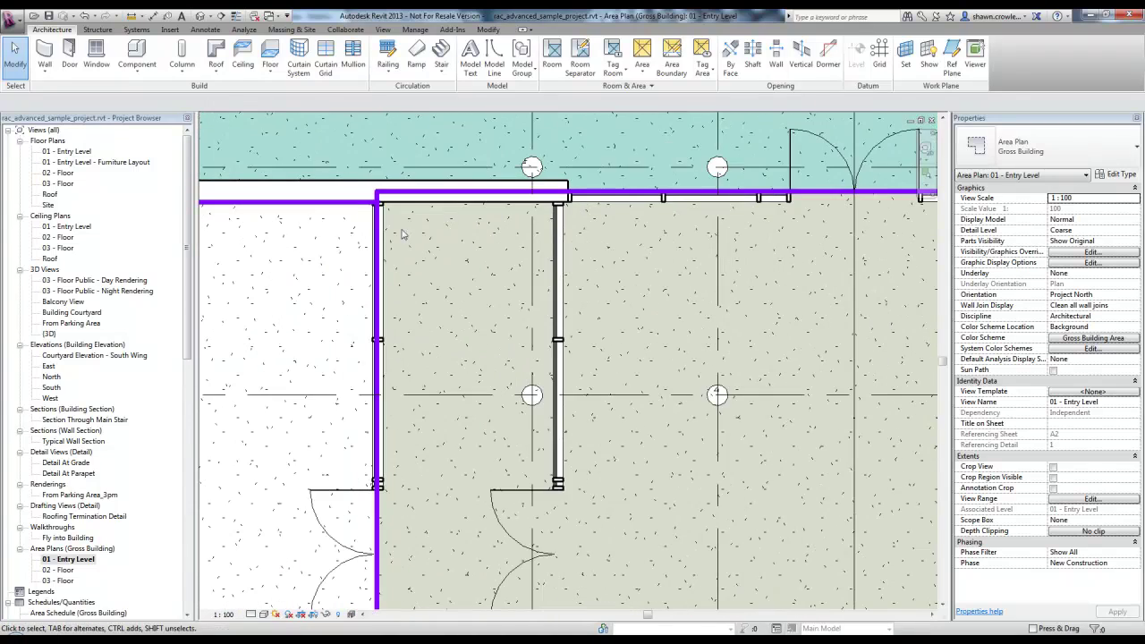
pyautogui.moveTo(332, 212); pyautogui.dragTo(566, 315, button='middle')
pyautogui.scroll(-2, 418, 309)
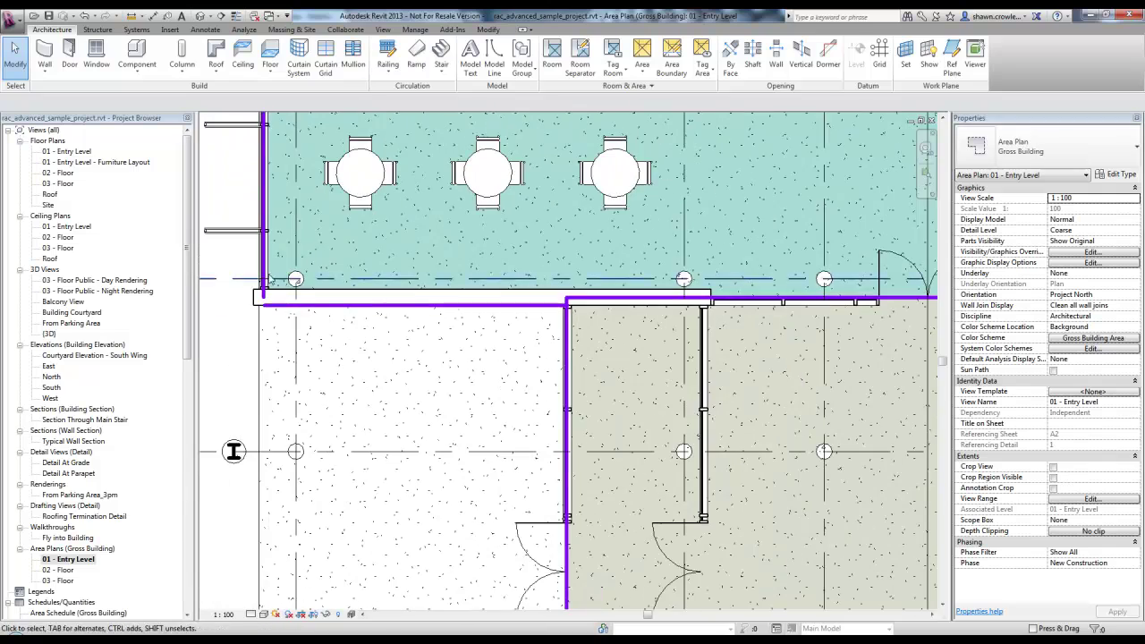
pyautogui.scroll(-1, 309, 306)
pyautogui.scroll(-4, 312, 313)
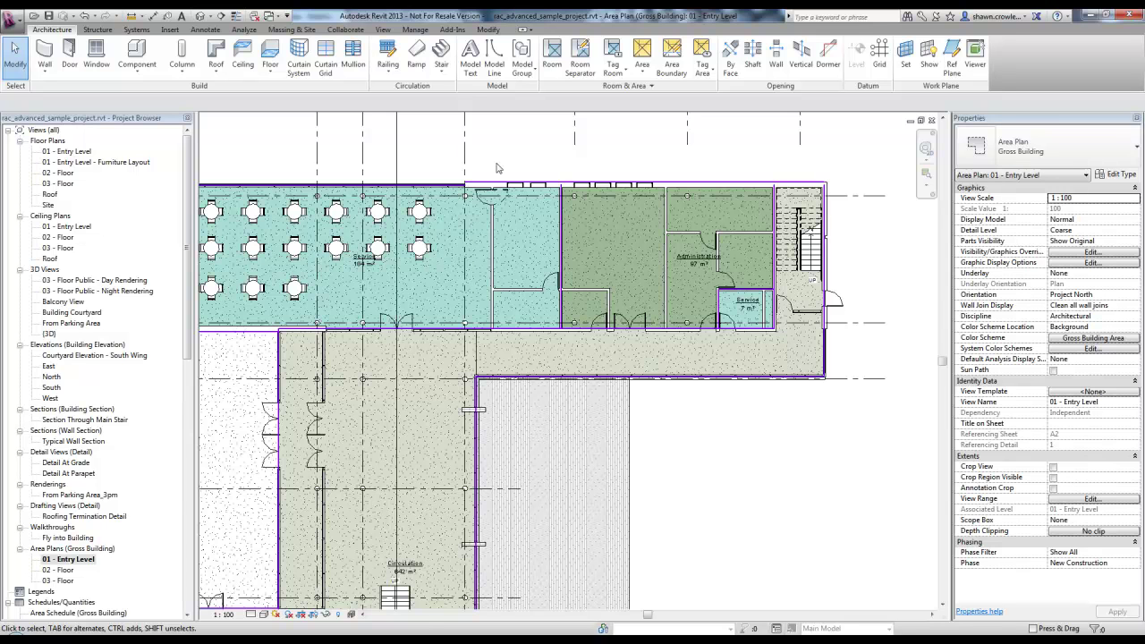
# Examine the area boundary on the outer face of the windowed exterior wall, from the dining area to the stair corner.
pyautogui.scroll(5, 409, 204)
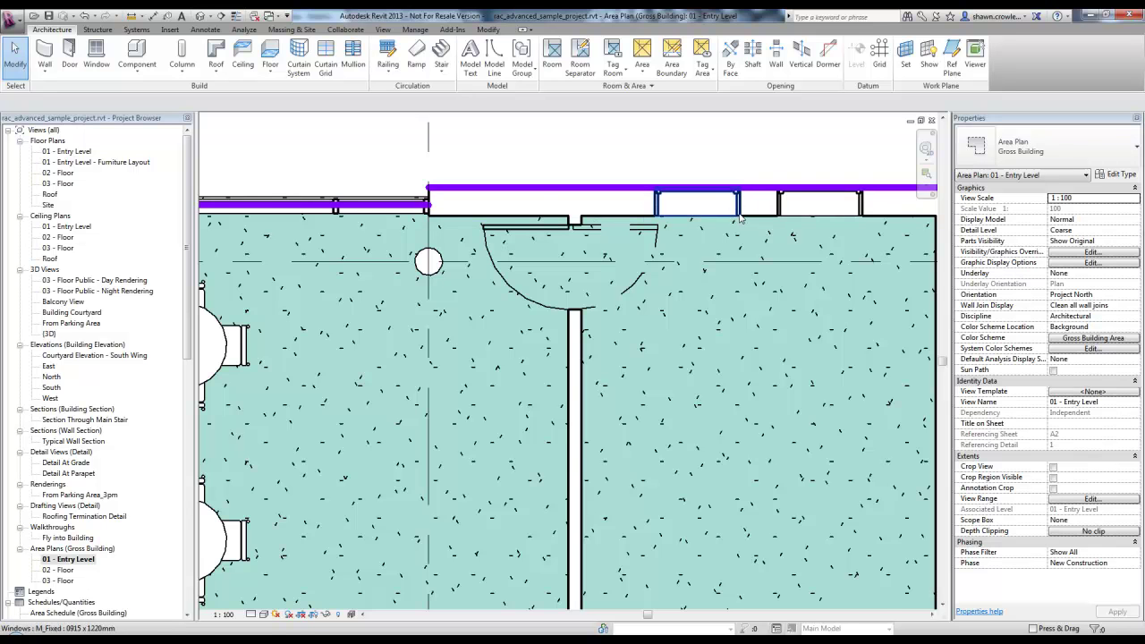
pyautogui.moveTo(804, 219); pyautogui.dragTo(547, 211, button='middle')
pyautogui.scroll(-2, 548, 211)
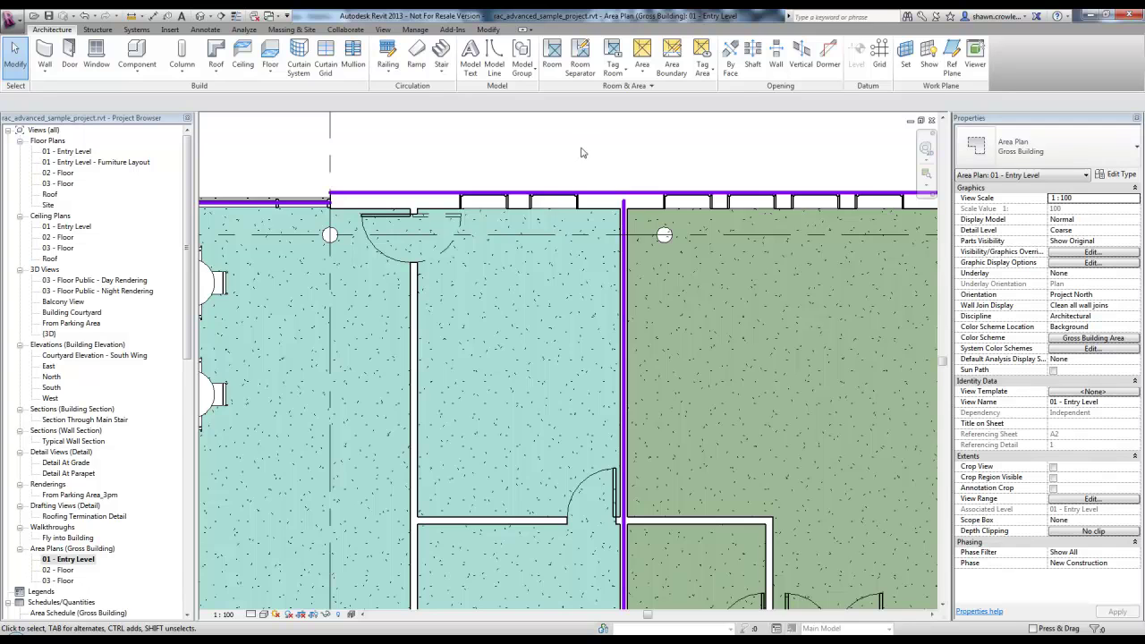
pyautogui.scroll(-5, 582, 152)
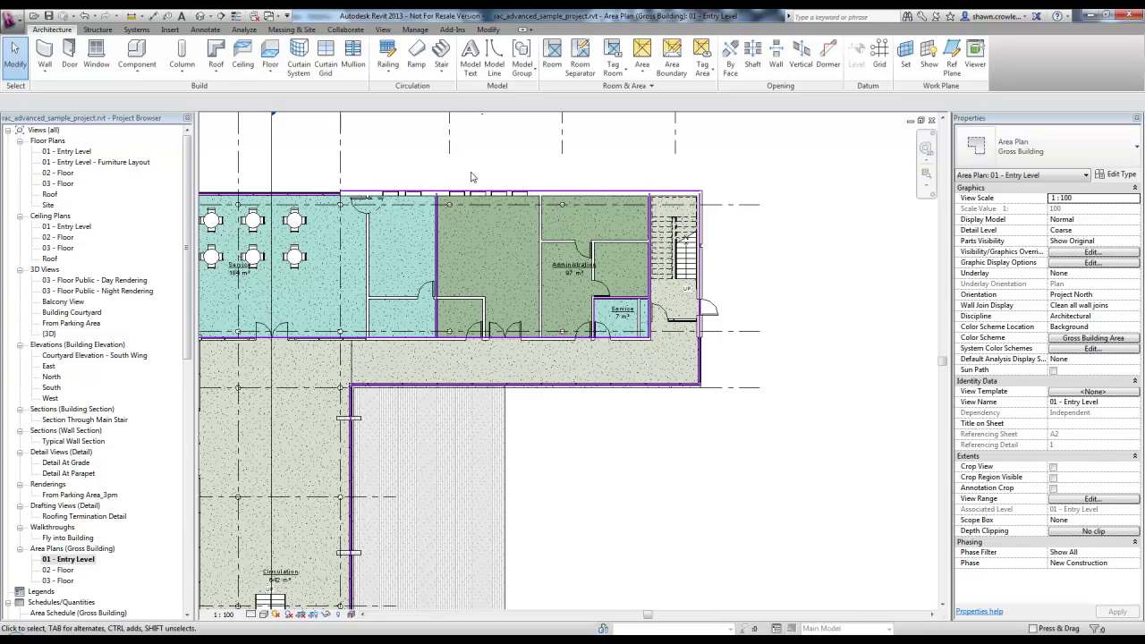
pyautogui.scroll(4, 693, 219)
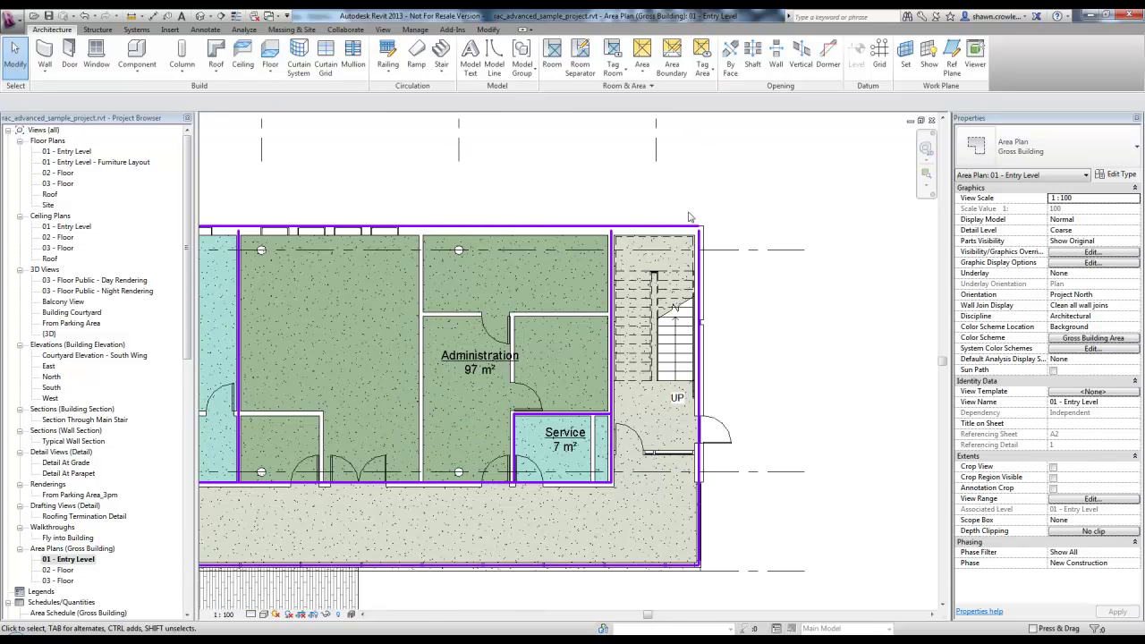
pyautogui.scroll(1, 696, 243)
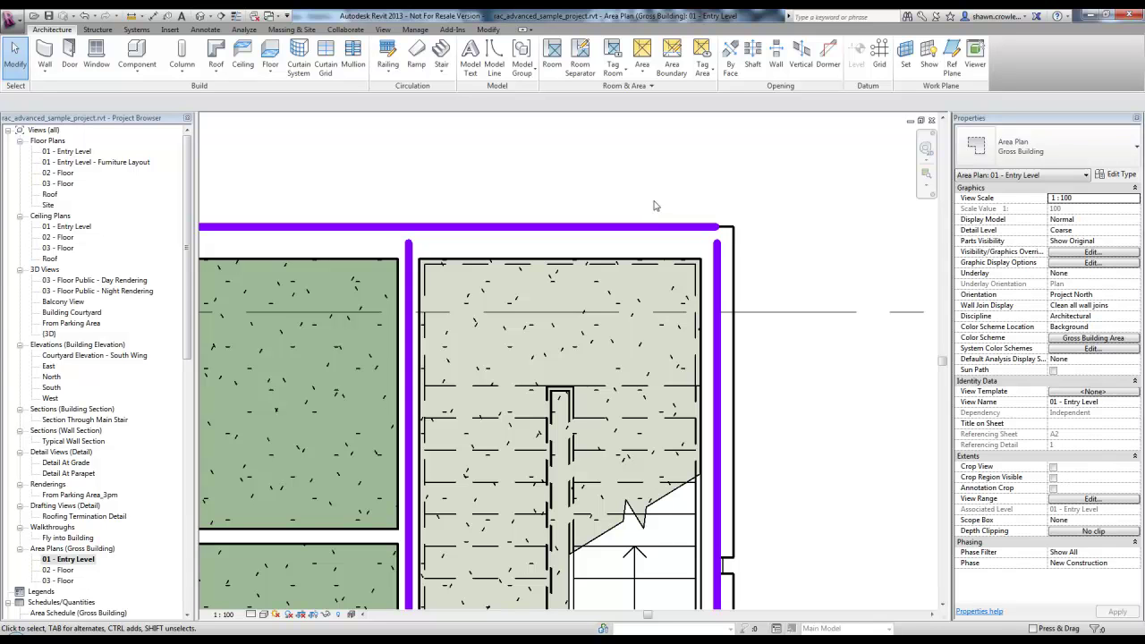
pyautogui.scroll(-5, 650, 209)
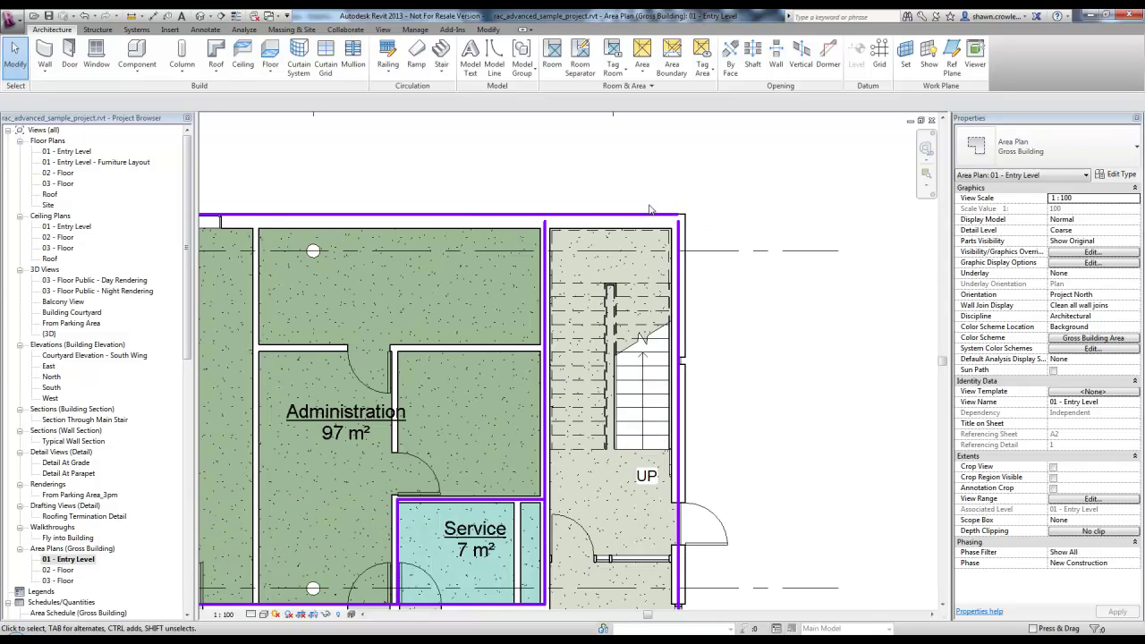
# Review the volume and room area computation options in the Area and Volume Computations settings, leaving them without applying changes.
pyautogui.scroll(-2, 729, 187)
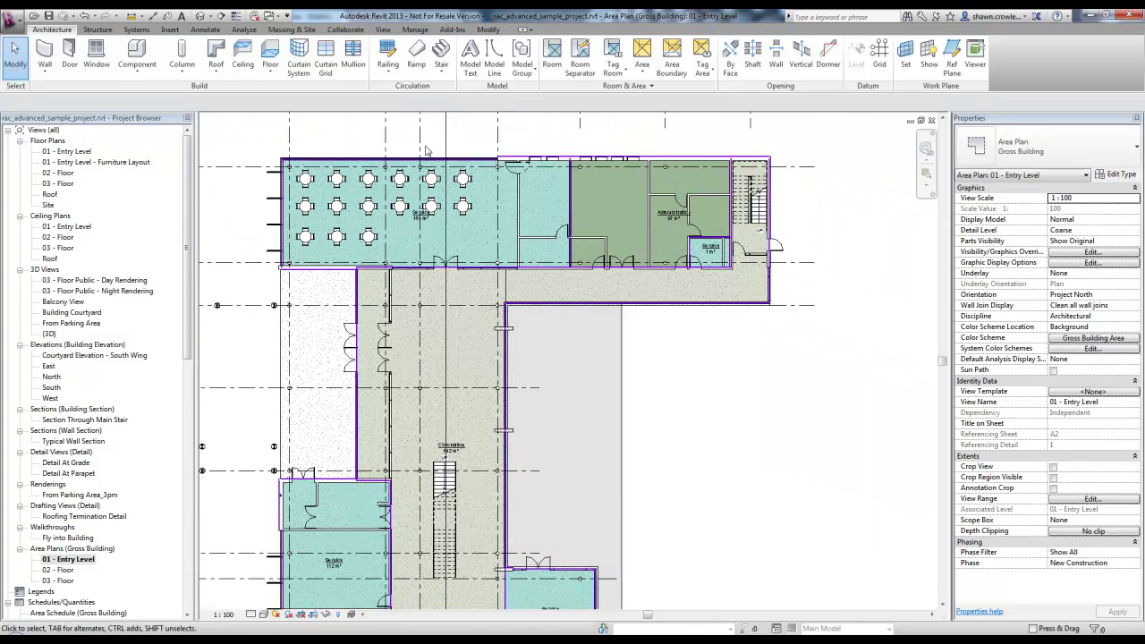
pyautogui.scroll(4, 423, 151)
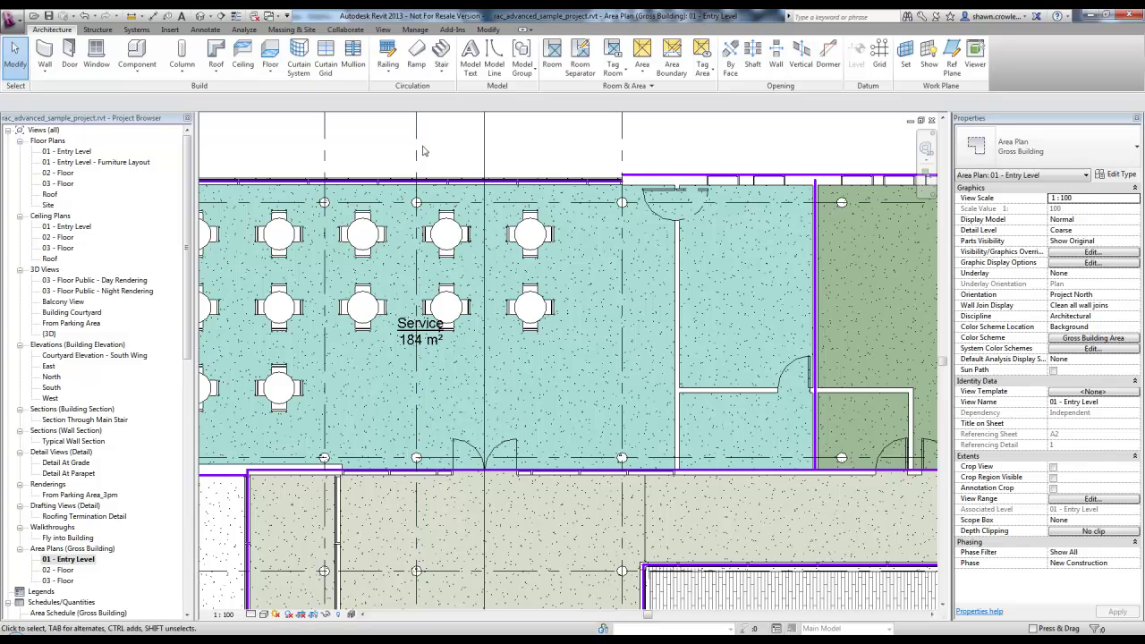
pyautogui.click(637, 86)
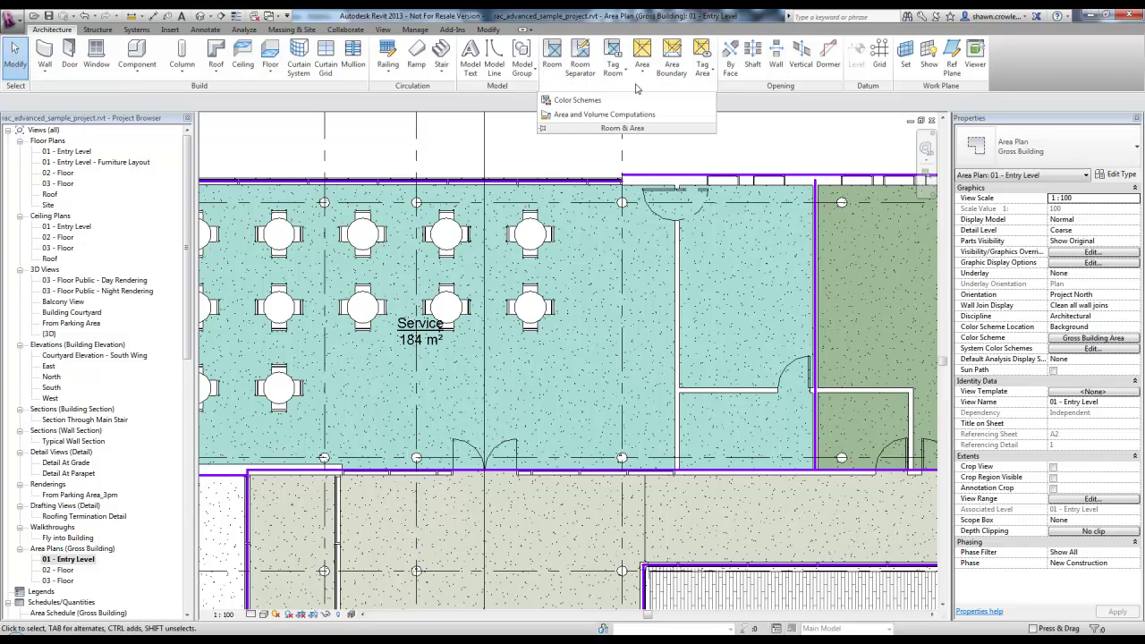
pyautogui.click(591, 115)
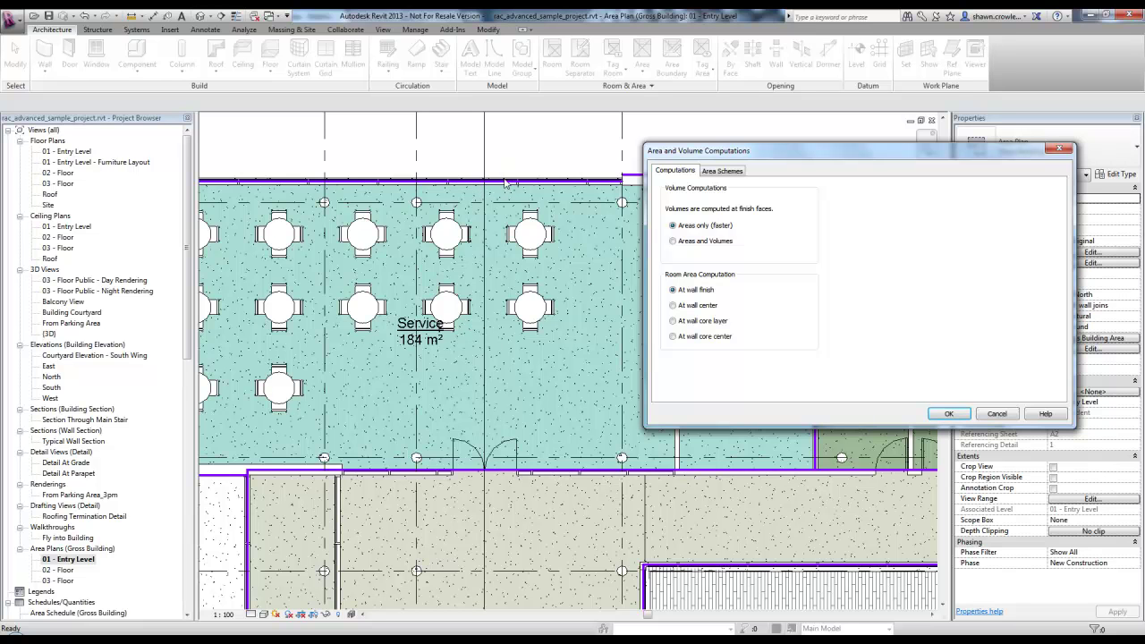
pyautogui.click(672, 320)
pyautogui.click(995, 414)
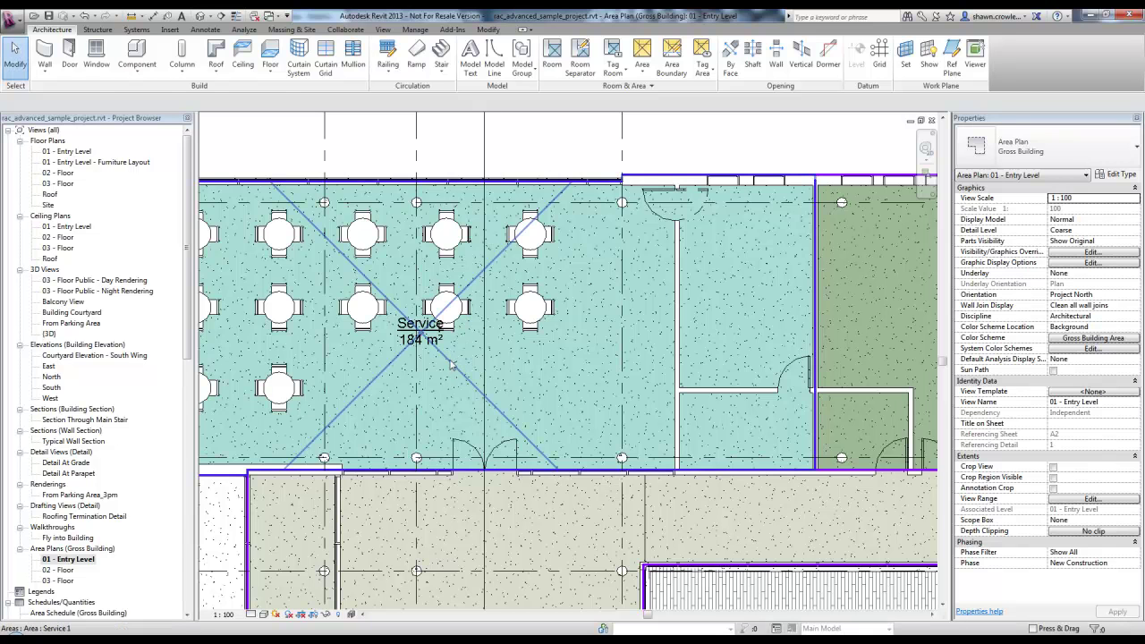
# Inspect the dining Service area's properties, including its area, perimeter and computation height.
pyautogui.click(486, 277)
pyautogui.moveTo(485, 278); pyautogui.dragTo(582, 266, button='middle')
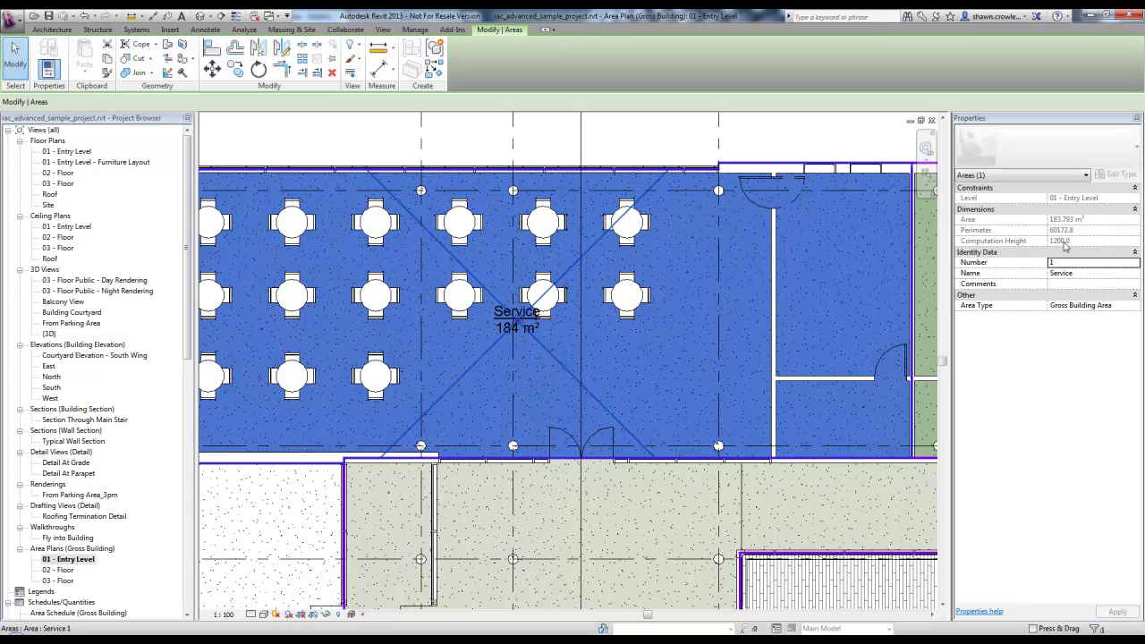
pyautogui.click(677, 148)
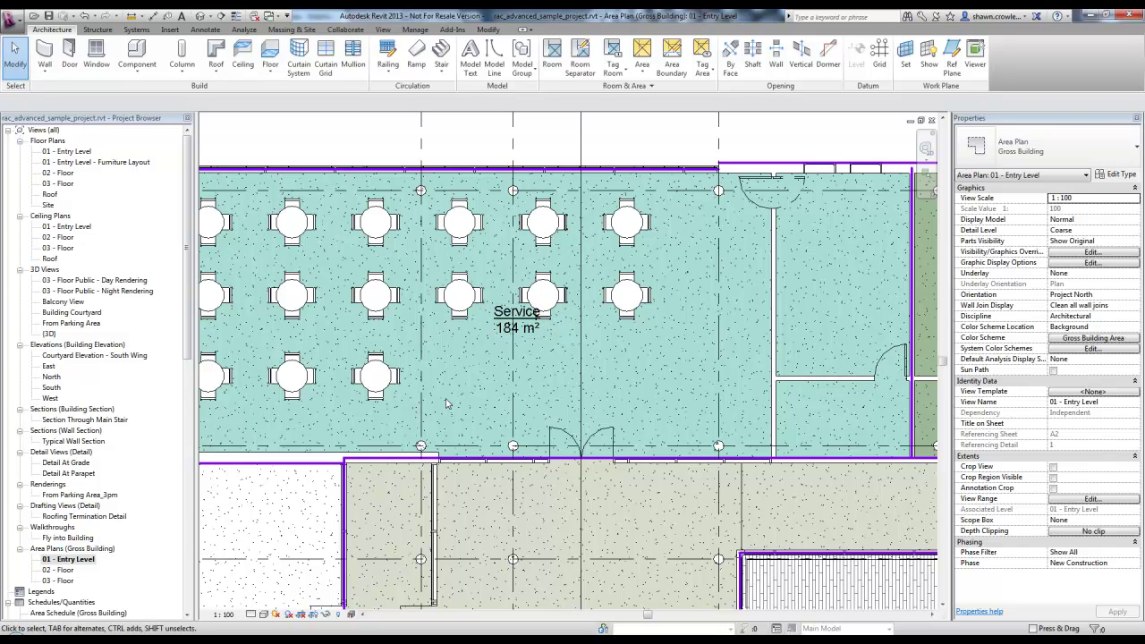
# Switch to Chrome, consult the Area Boundaries help page and the sloped-wall room computation height topic, and return to Revit.
pyautogui.moveTo(130, 641)
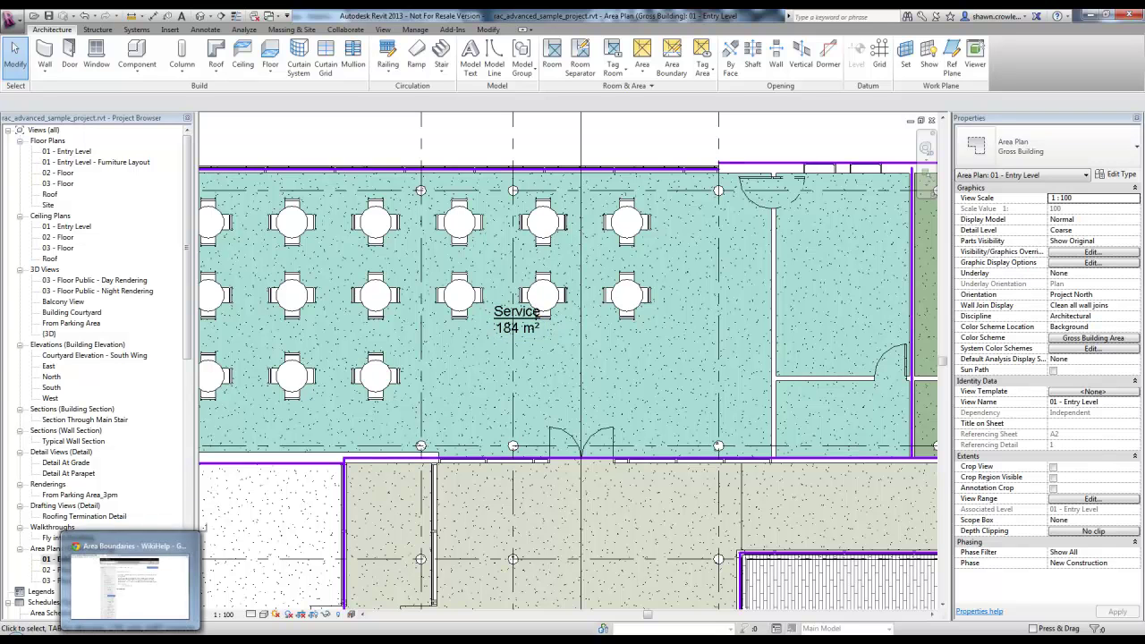
pyautogui.click(130, 582)
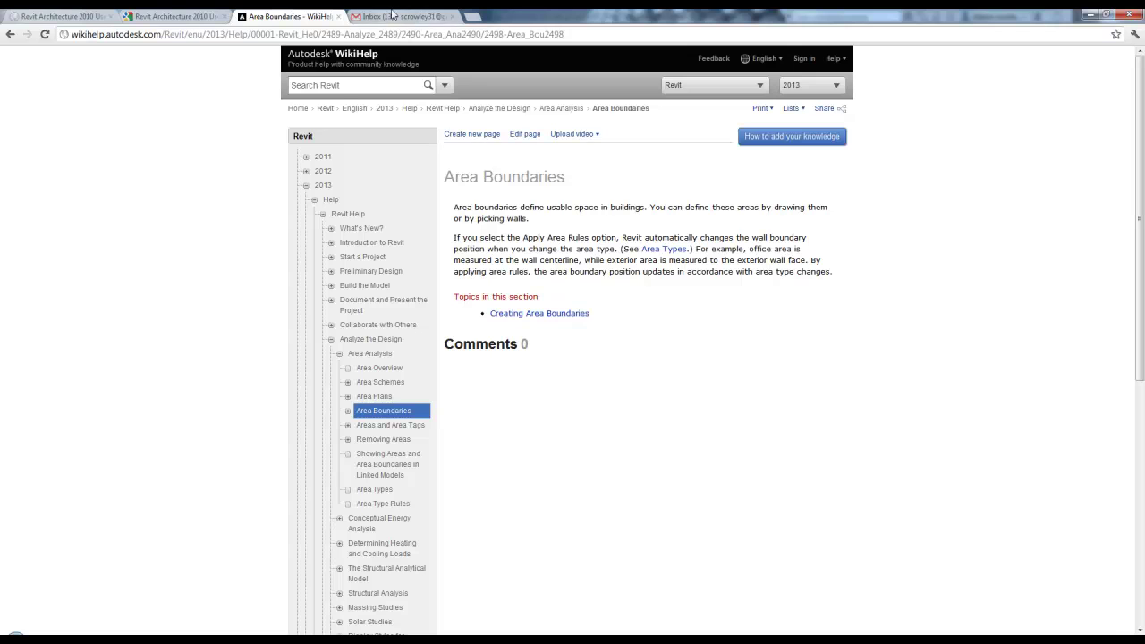
pyautogui.click(40, 13)
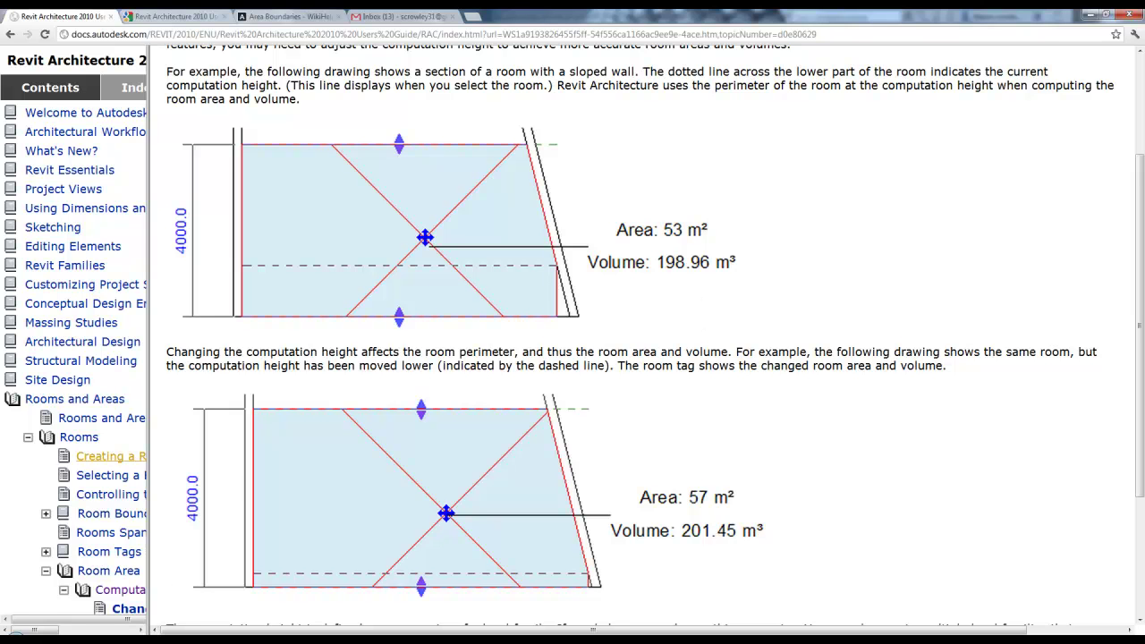
pyautogui.hotkey('alt', 'Tab')
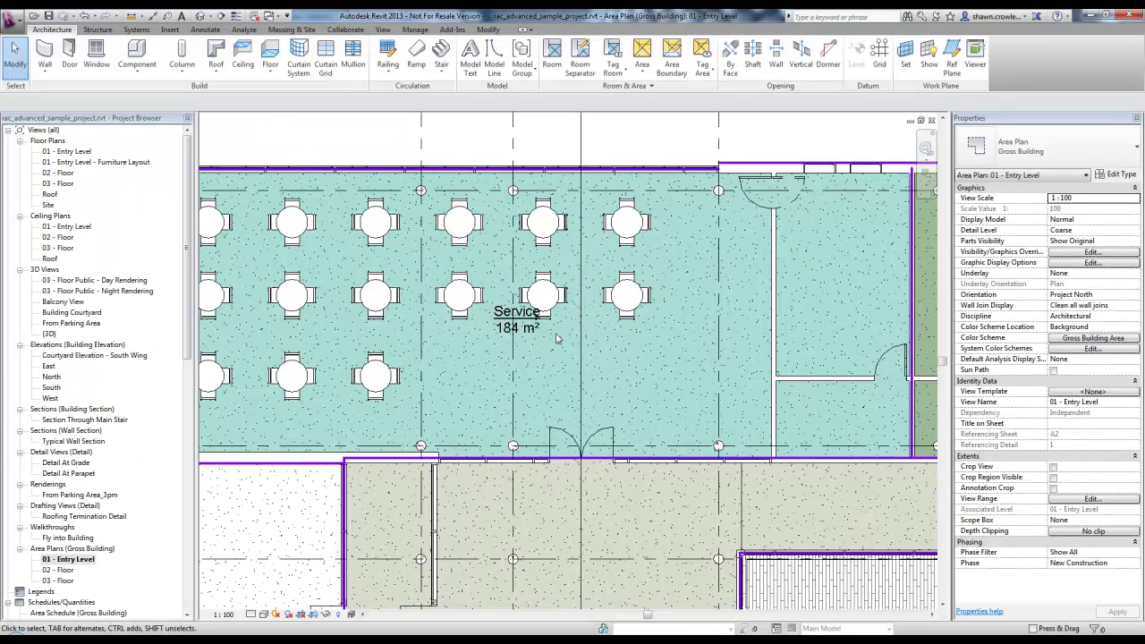
# In the East elevation, set the computation height of the 01 - Entry Level level to 600.
pyautogui.click(553, 360)
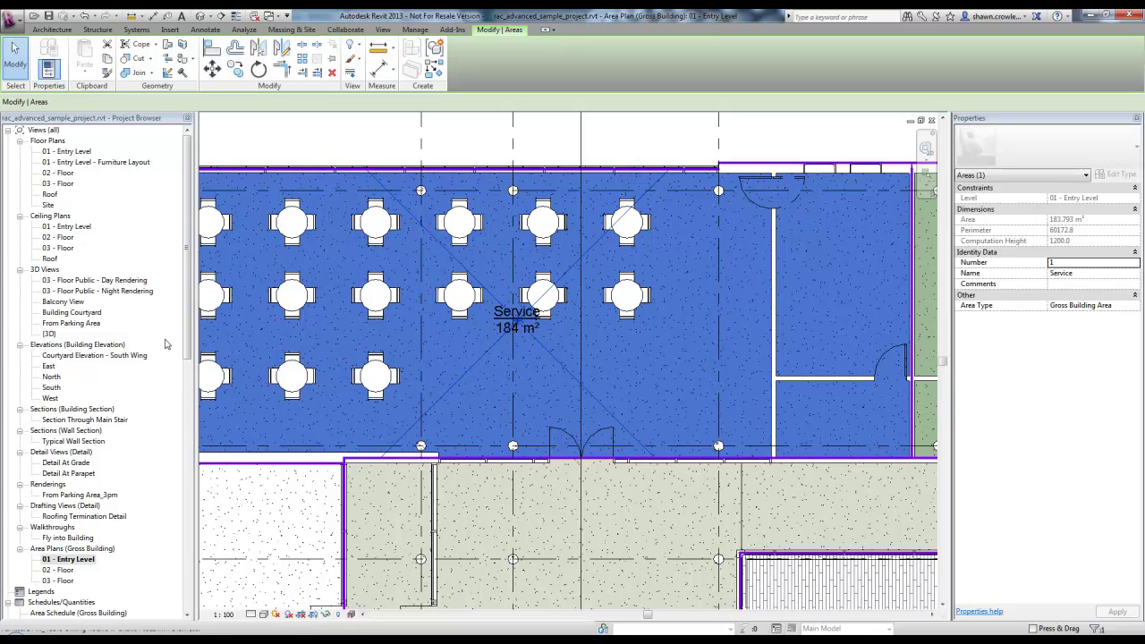
pyautogui.press('Escape')
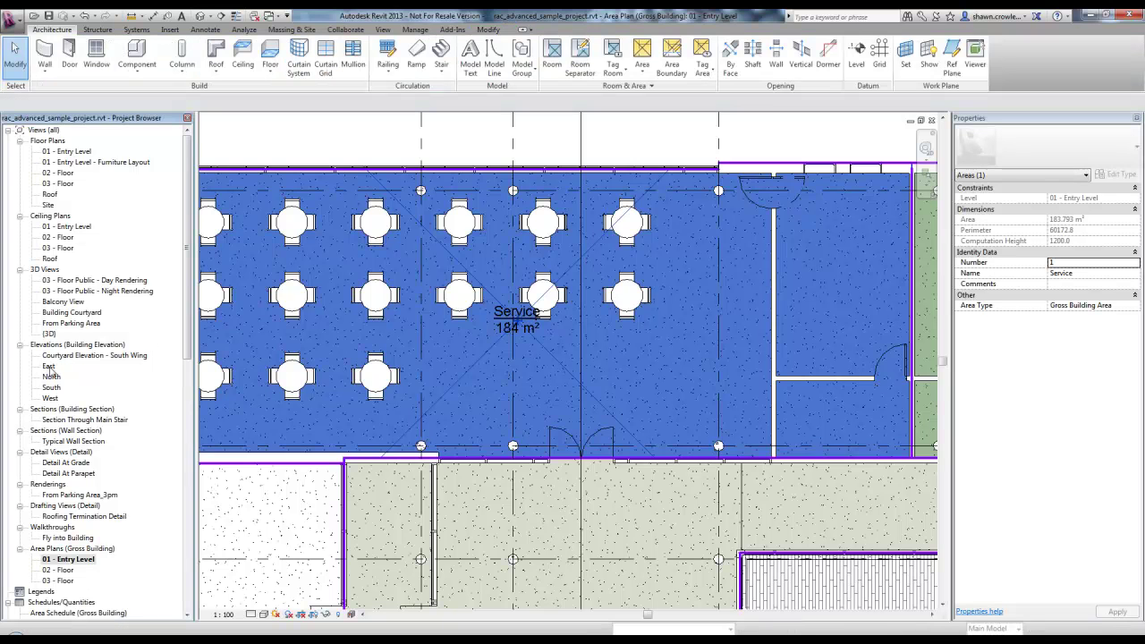
pyautogui.doubleClick(49, 367)
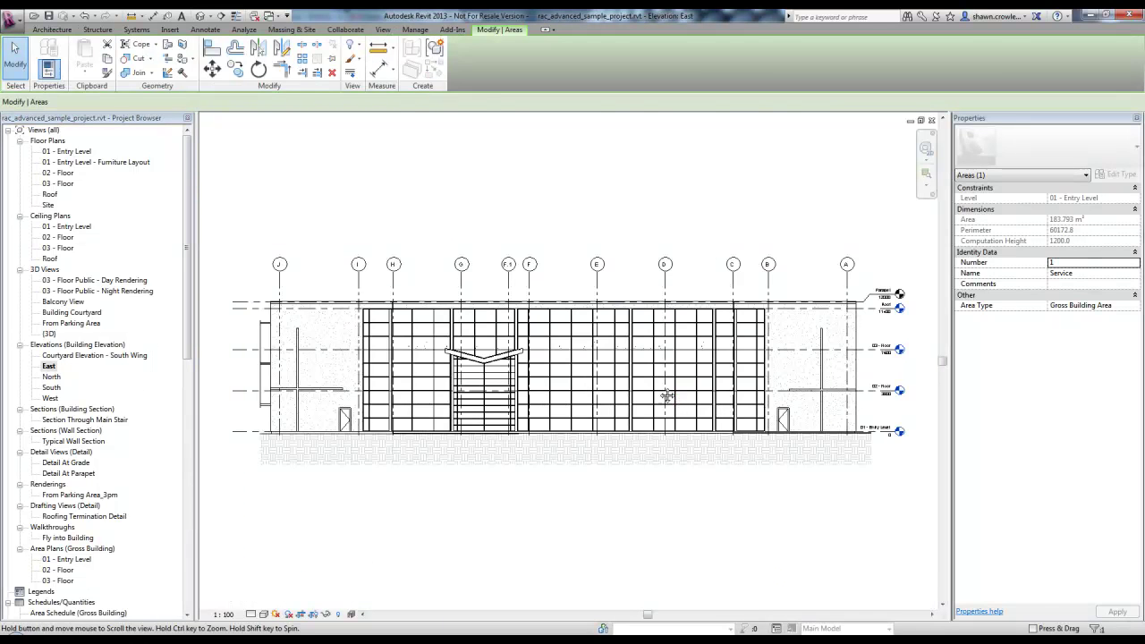
pyautogui.scroll(5, 687, 399)
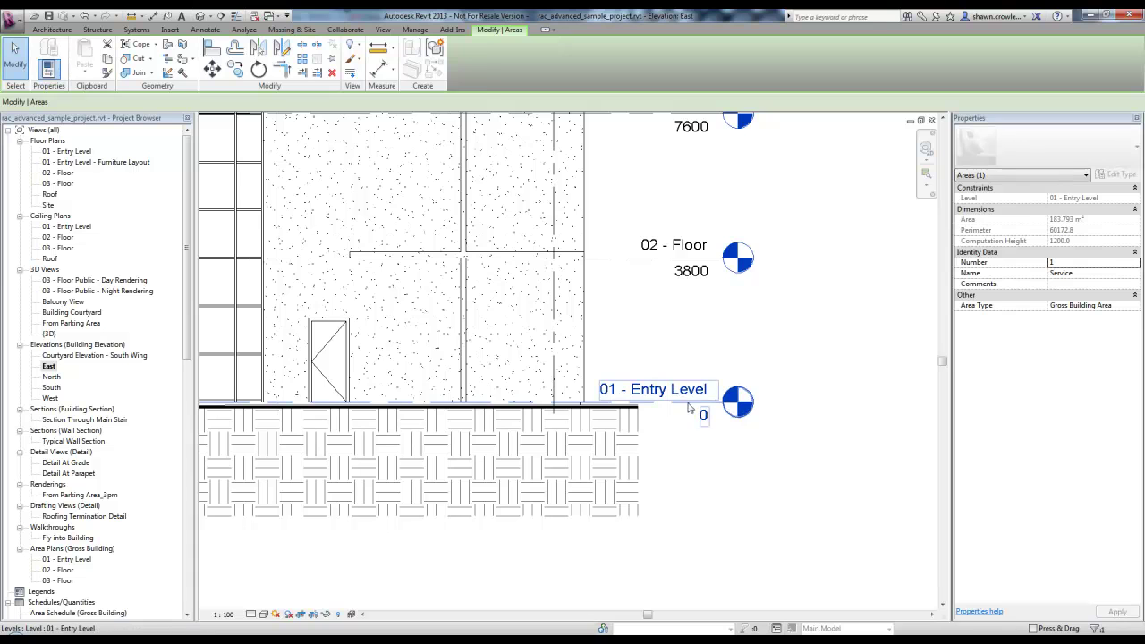
pyautogui.click(689, 408)
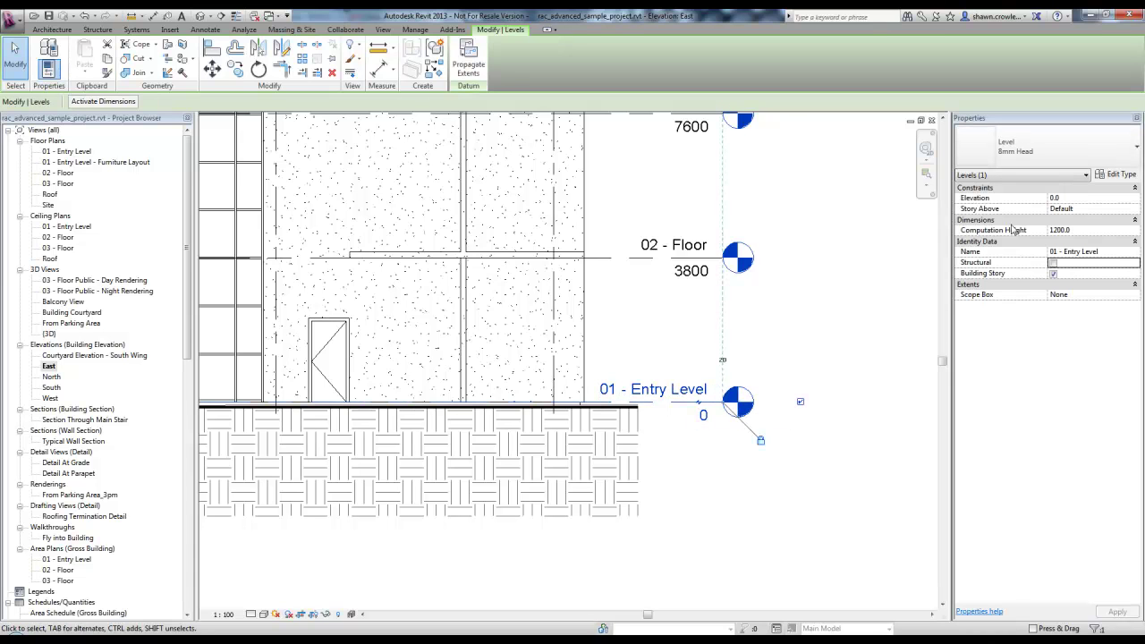
pyautogui.moveTo(1076, 231); pyautogui.dragTo(963, 231)
pyautogui.write('600')
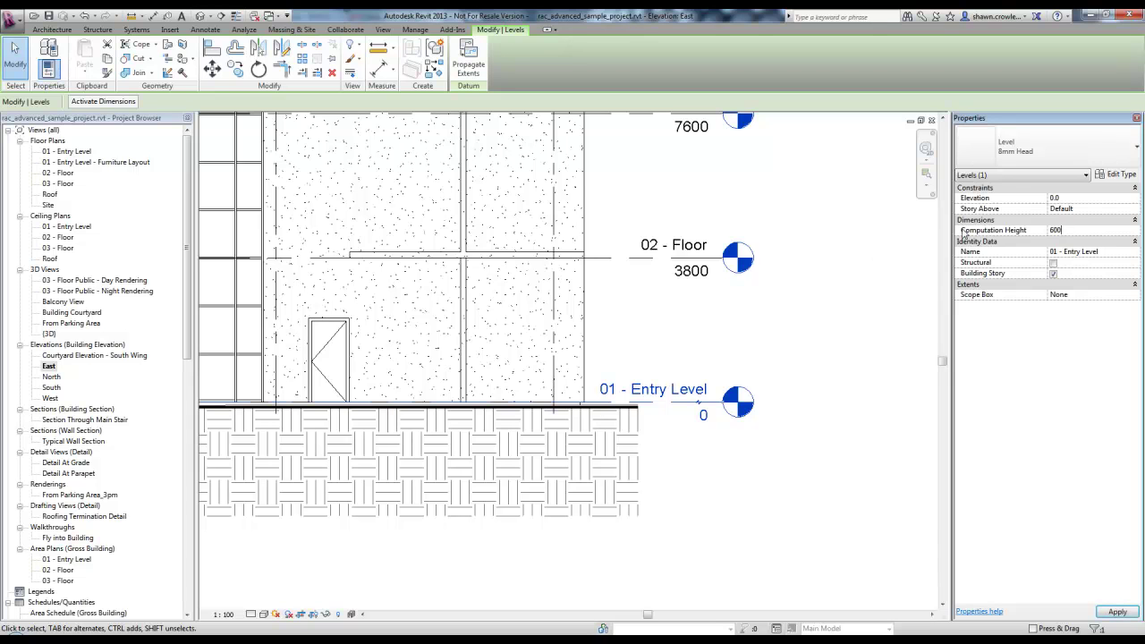
pyautogui.press('Return')
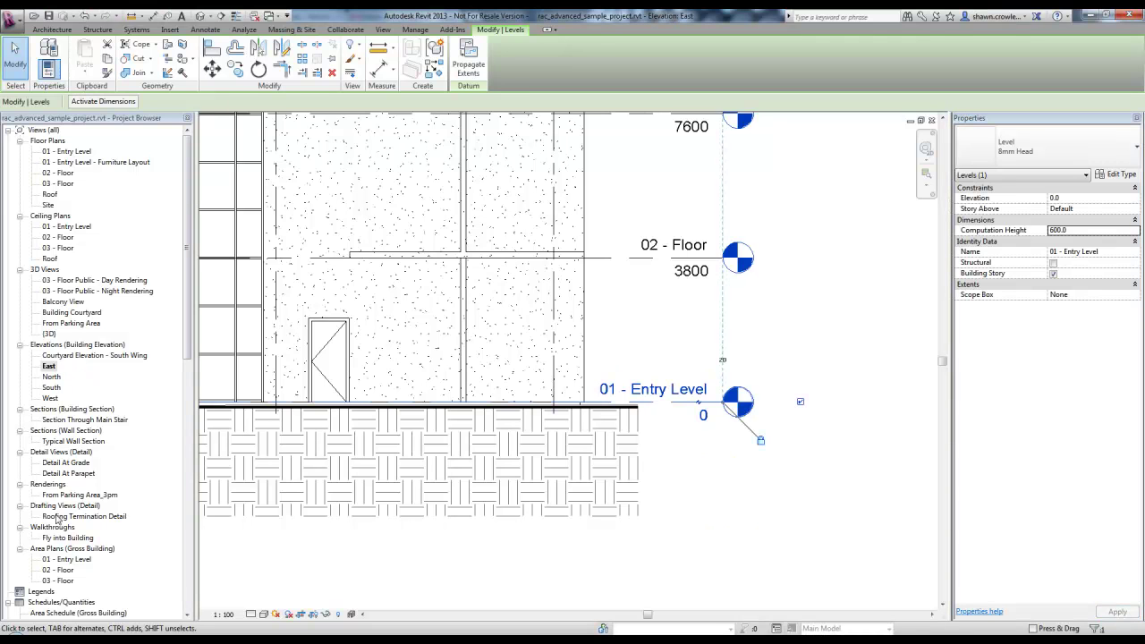
# Reopen the 01 - Entry Level gross building area plan and check the dining Service area's computation height and area.
pyautogui.doubleClick(66, 560)
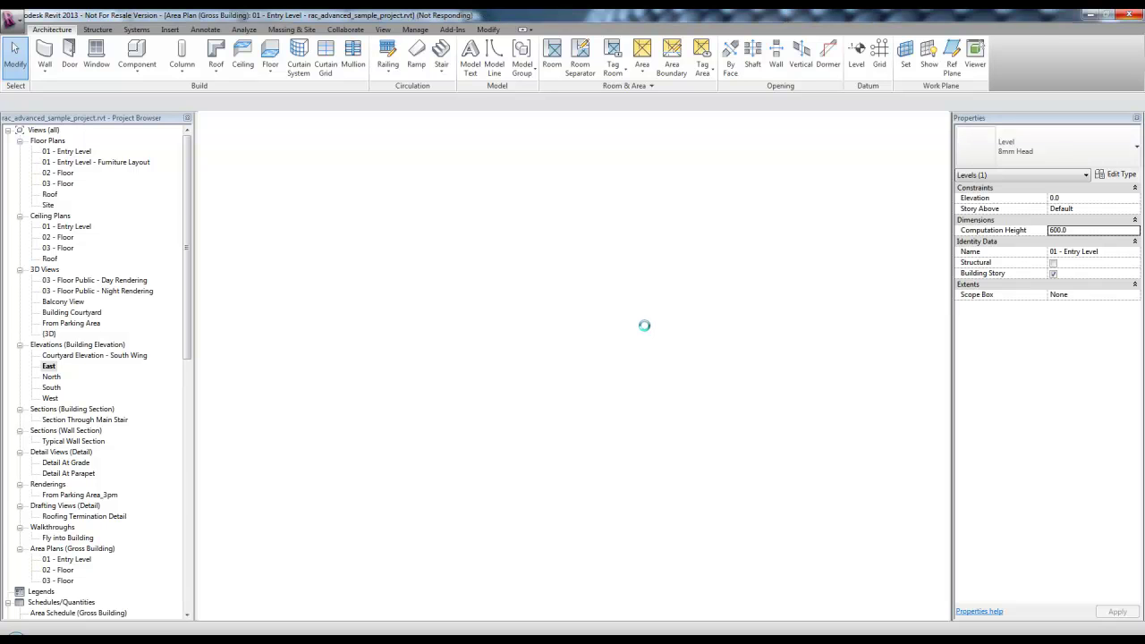
pyautogui.hotkey('alt', 'Tab')
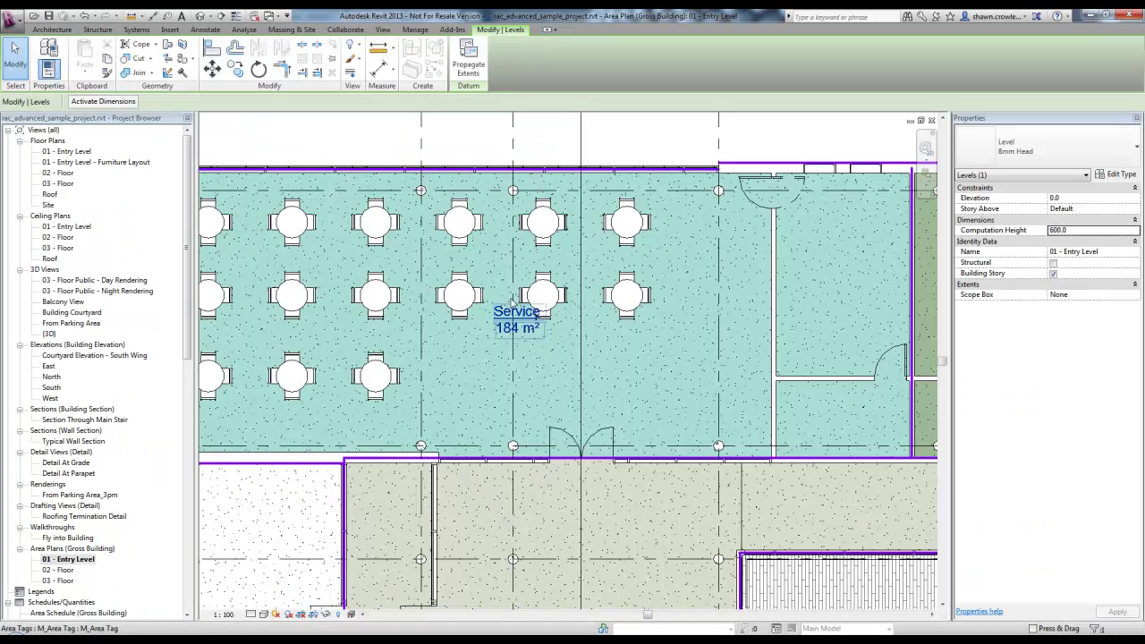
pyautogui.click(552, 360)
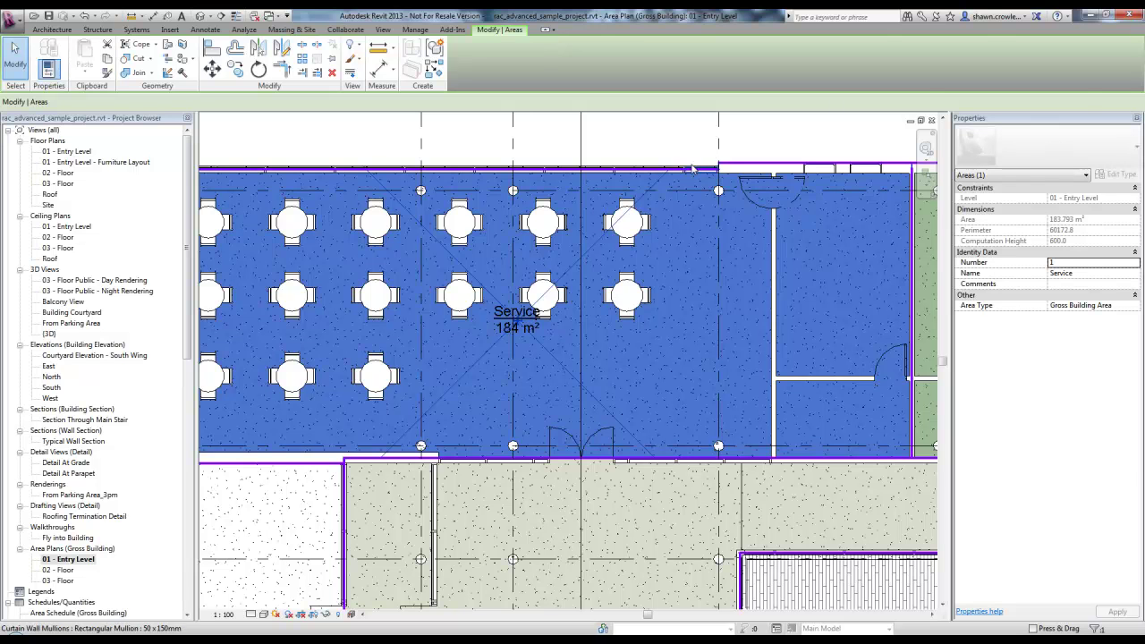
pyautogui.click(664, 139)
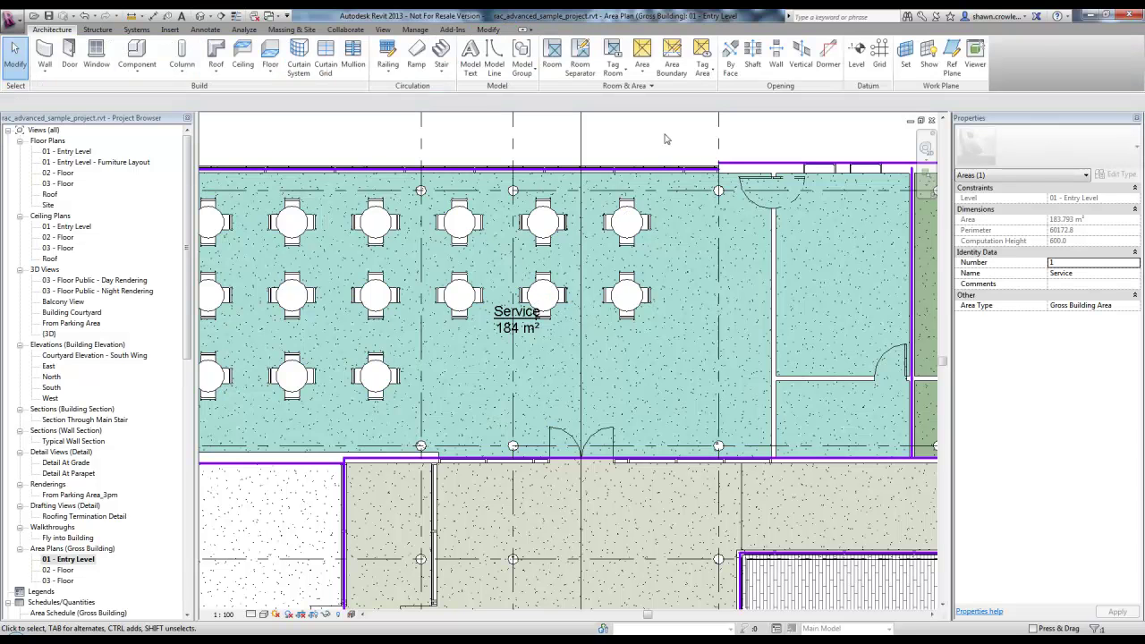
# Compare the Gross Building and Rentable area schemes in the Area and Volume Computations settings.
pyautogui.click(635, 86)
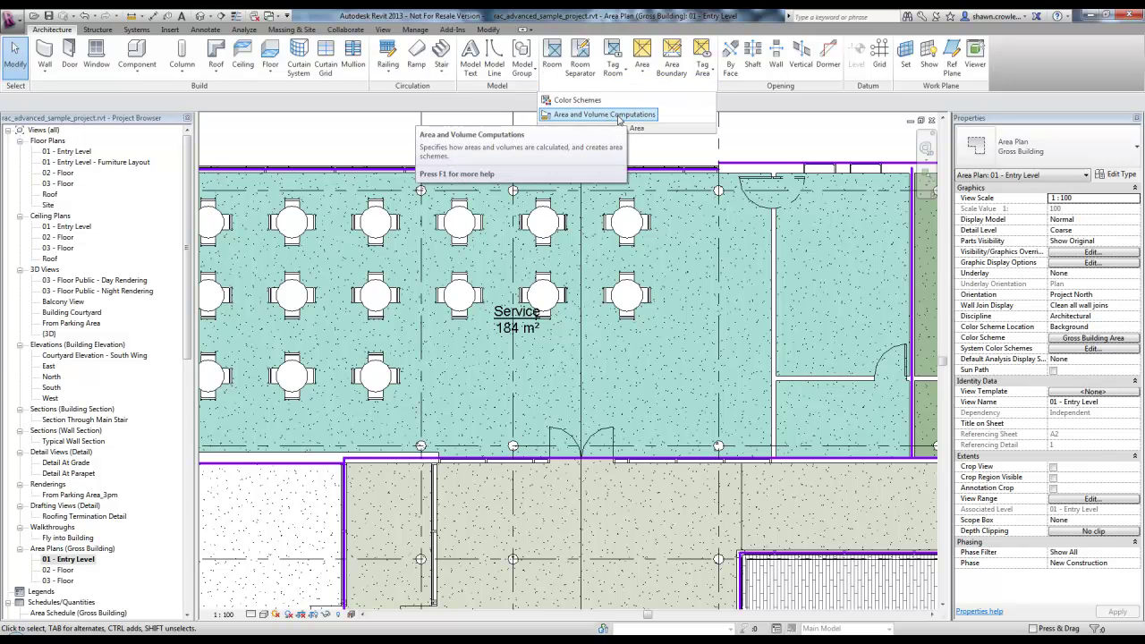
pyautogui.click(619, 116)
pyautogui.moveTo(716, 154); pyautogui.dragTo(455, 161)
pyautogui.click(469, 179)
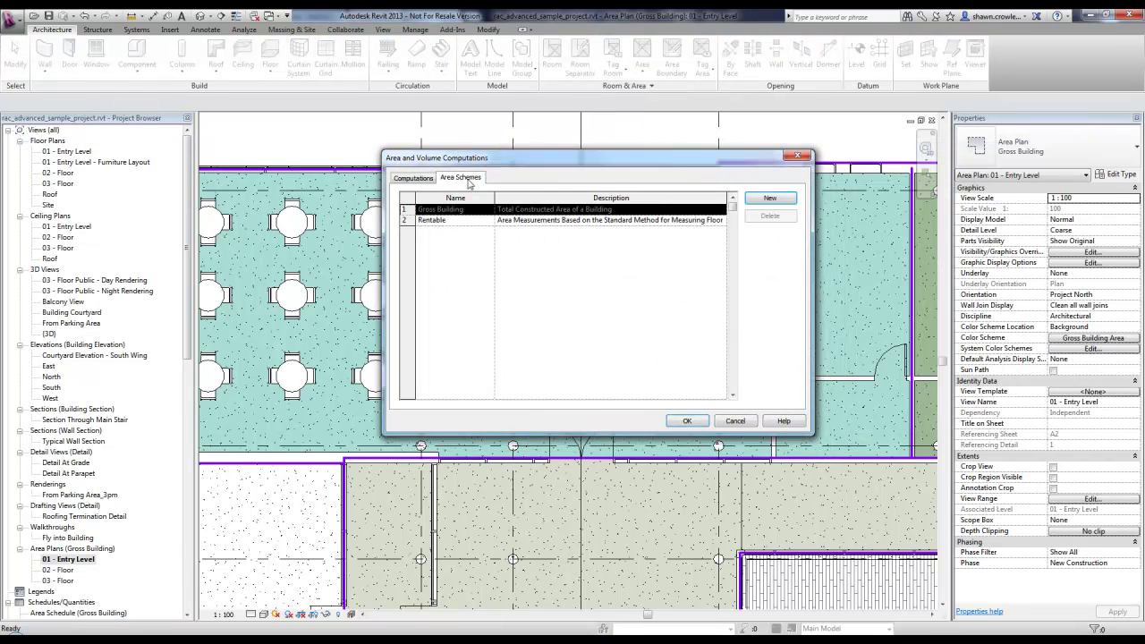
pyautogui.click(430, 224)
pyautogui.click(406, 219)
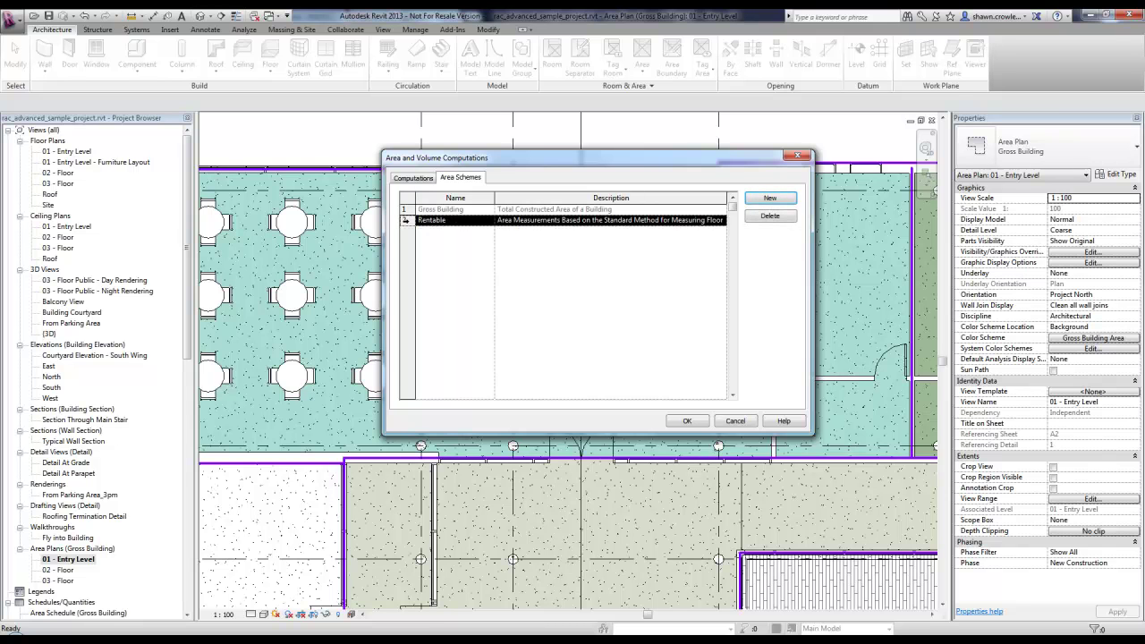
pyautogui.click(408, 209)
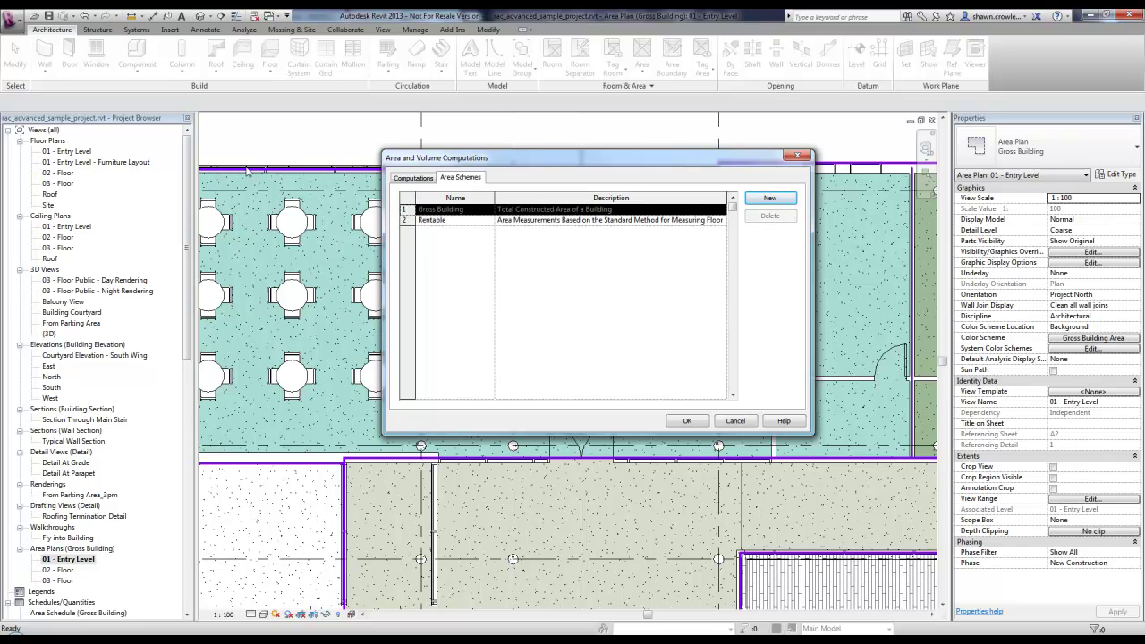
pyautogui.moveTo(411, 161); pyautogui.dragTo(389, 220)
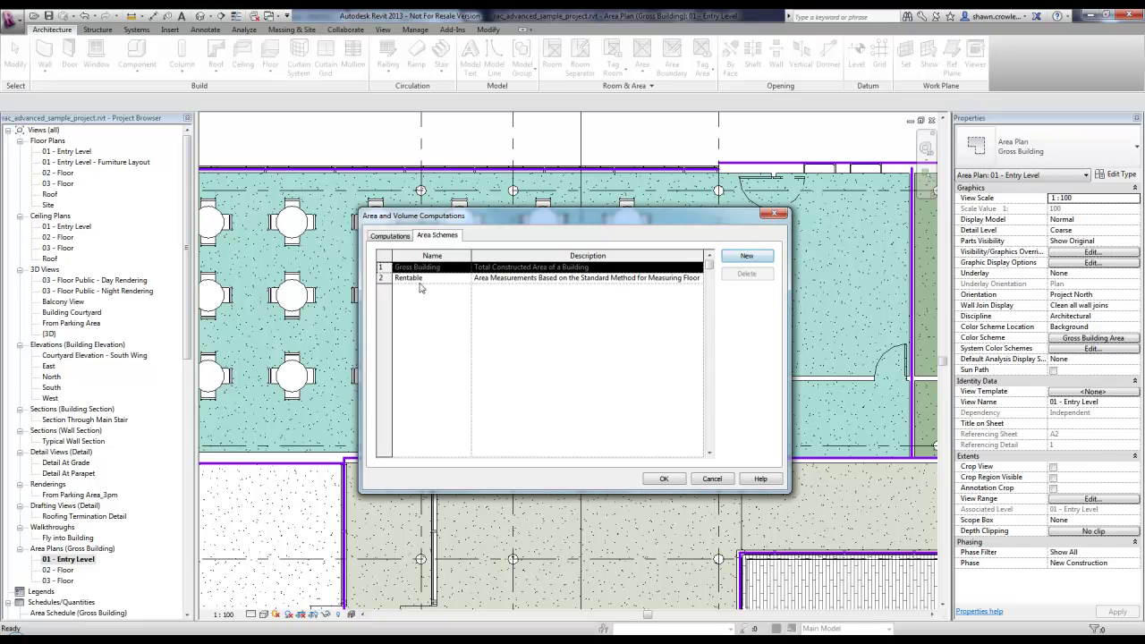
# Add a new area scheme named Rentable CADapult and accept the computation settings.
pyautogui.click(382, 279)
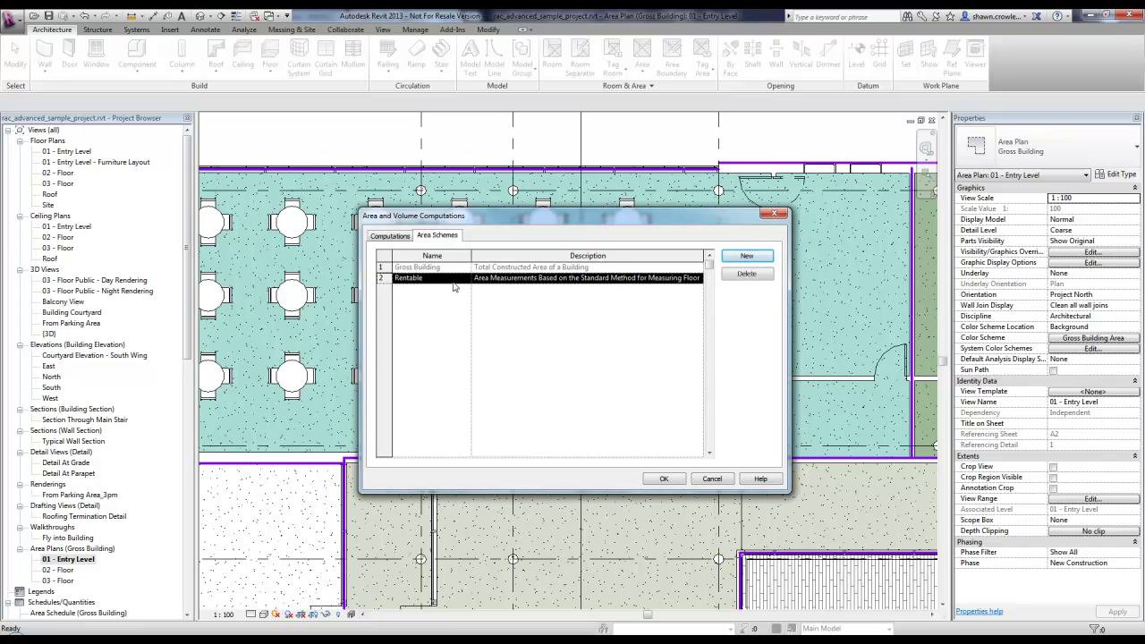
pyautogui.click(747, 256)
pyautogui.click(442, 289)
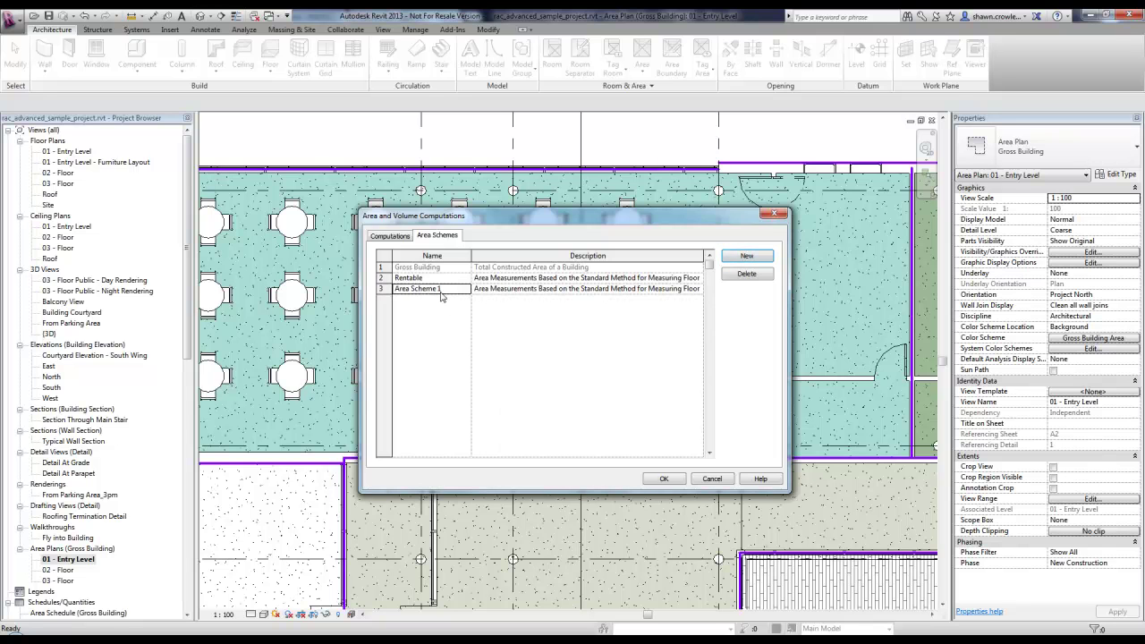
pyautogui.moveTo(444, 289); pyautogui.dragTo(348, 293)
pyautogui.write('Rentable CADapult')
pyautogui.click(666, 480)
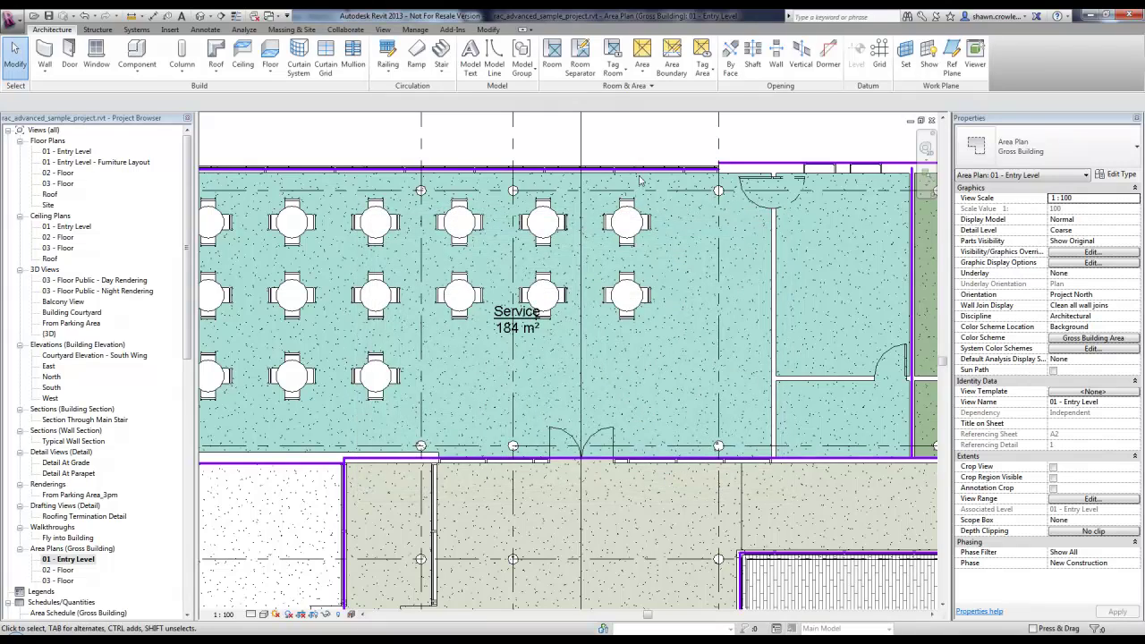
# Start a new area plan, set its type to Gross Building, allow duplicates of existing views and select the 01 - Entry Level level.
pyautogui.scroll(-3, 632, 296)
pyautogui.scroll(-8, 632, 297)
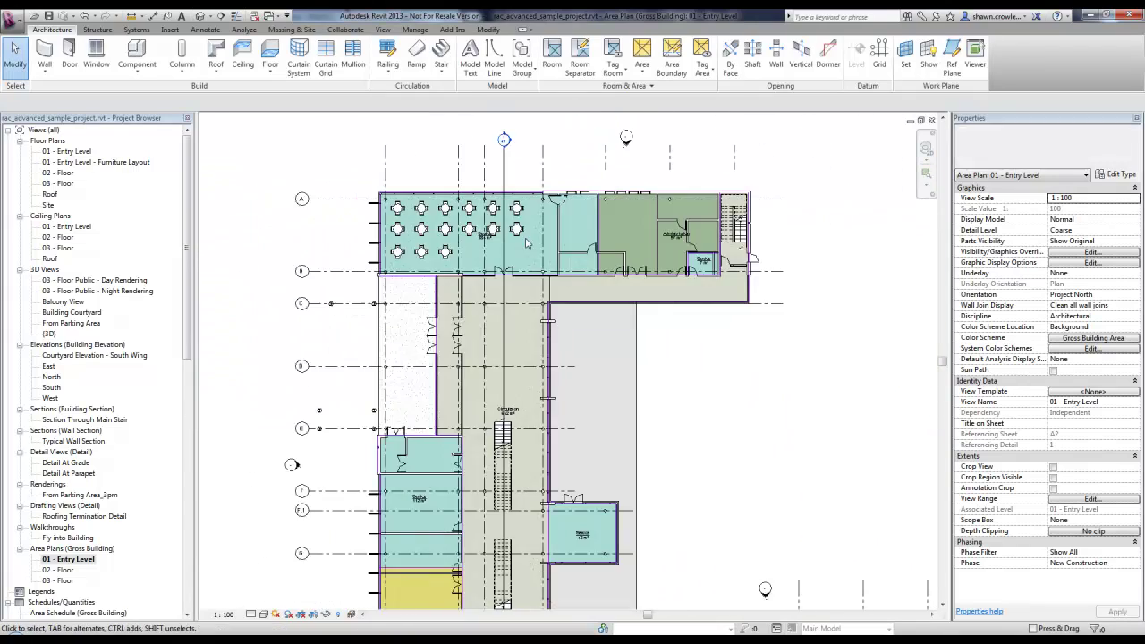
pyautogui.moveTo(585, 297); pyautogui.dragTo(545, 268, button='middle')
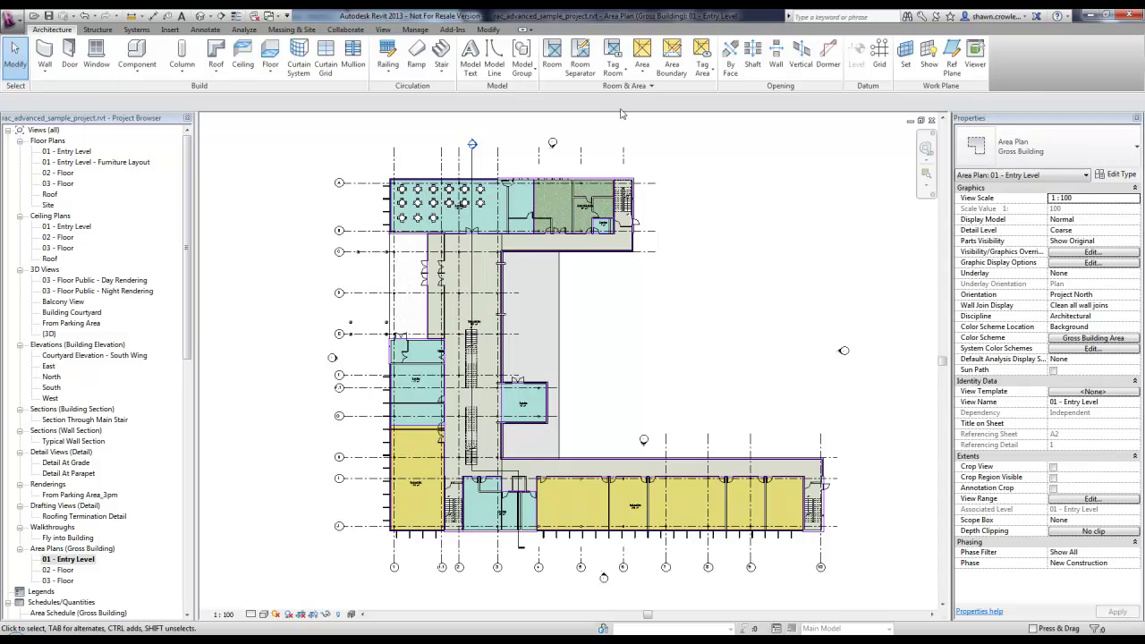
pyautogui.click(641, 75)
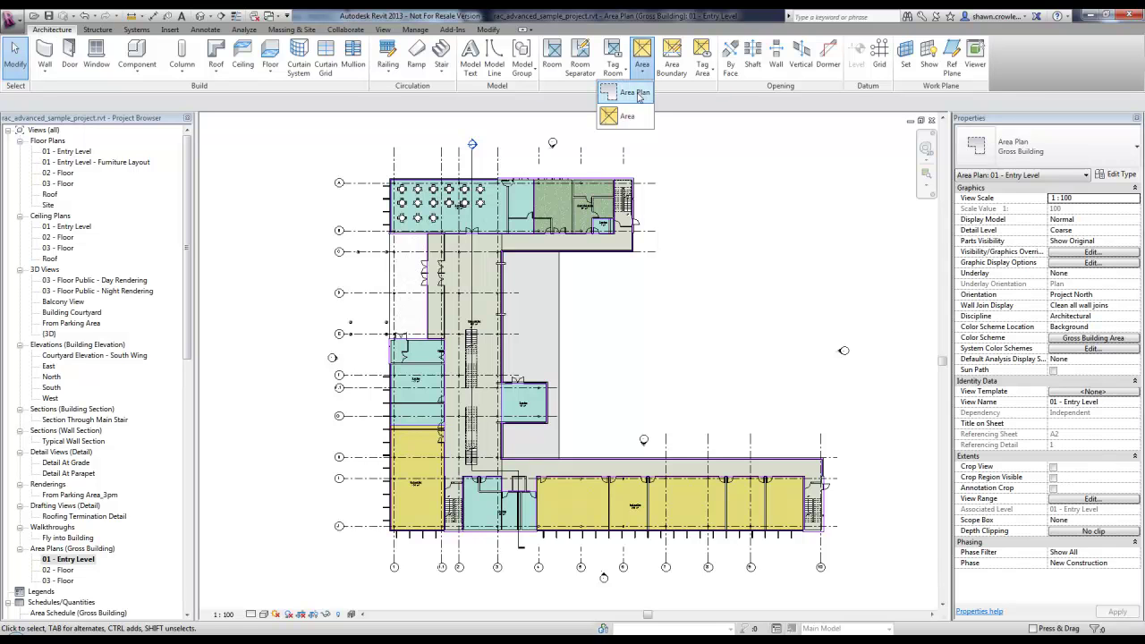
pyautogui.click(632, 92)
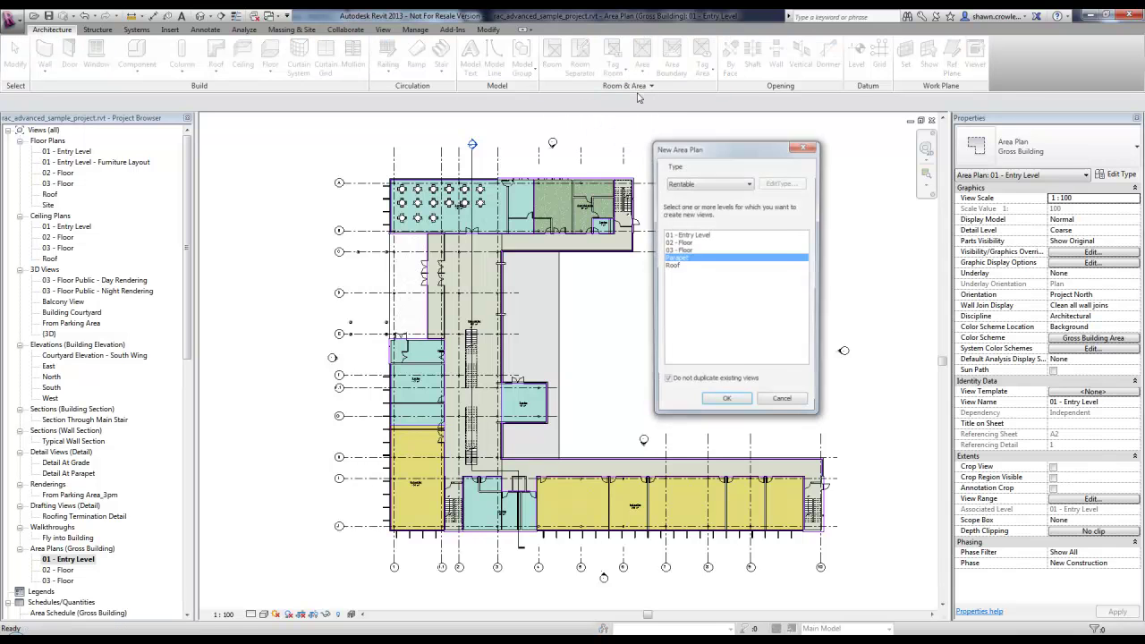
pyautogui.click(751, 183)
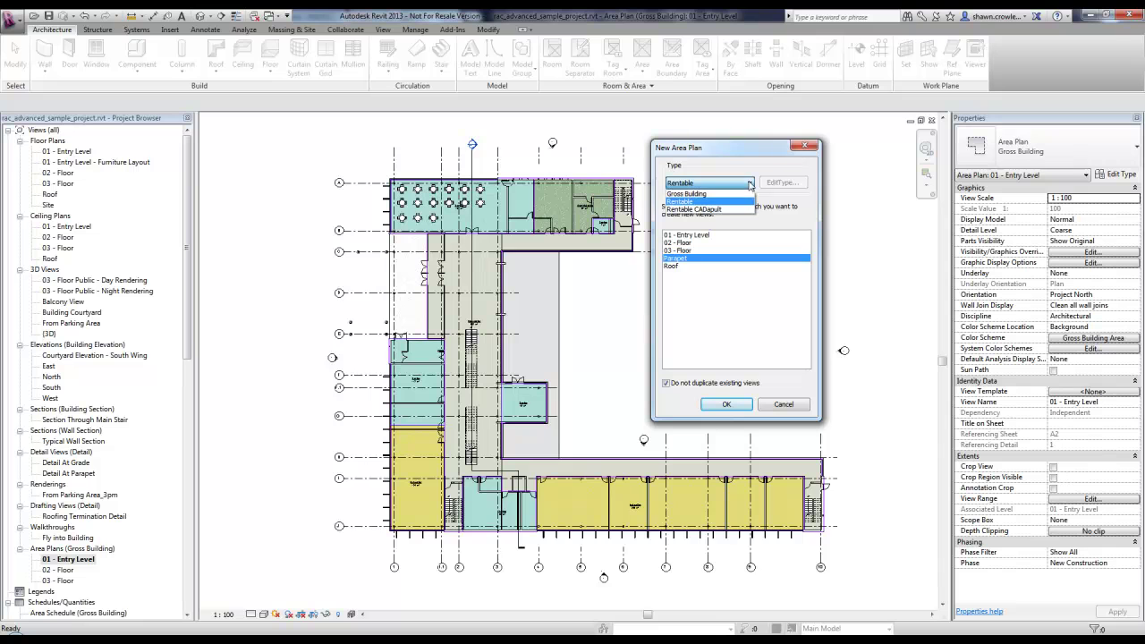
pyautogui.click(687, 195)
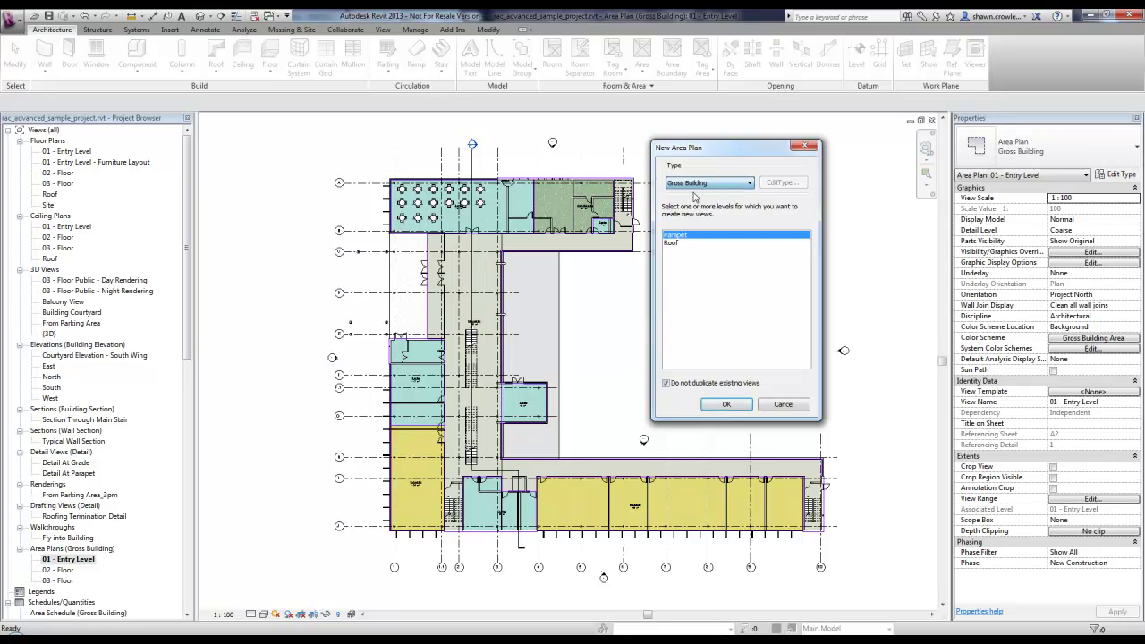
pyautogui.click(666, 383)
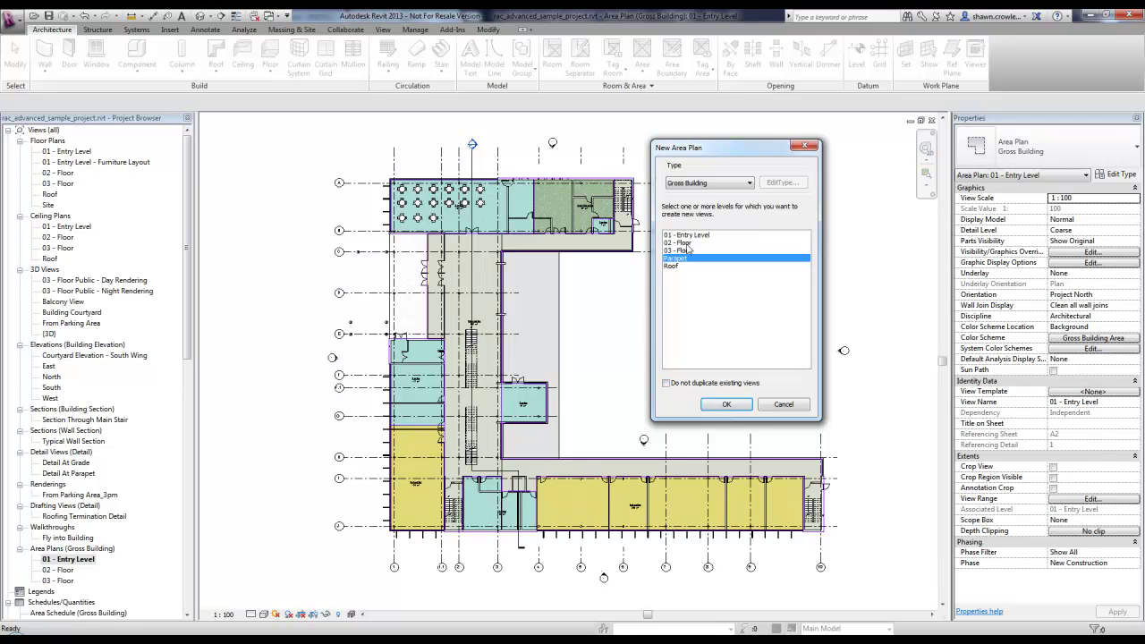
pyautogui.click(706, 235)
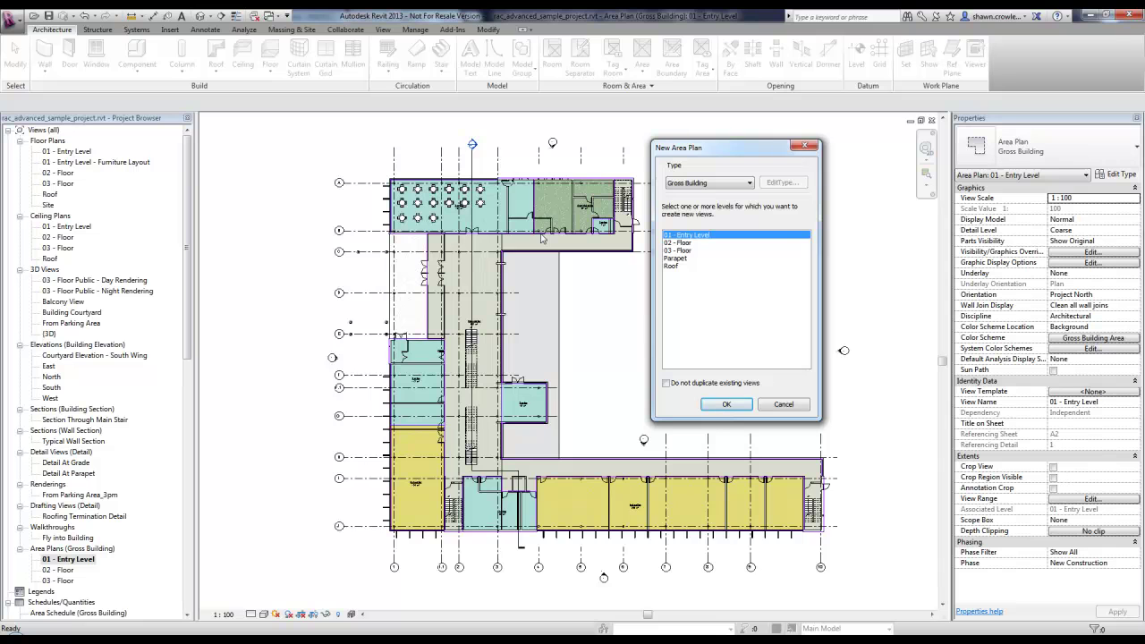
# Create a Rentable CADapult area plan for 01 - Entry Level, with duplicates disallowed and boundary lines generated automatically on all external walls.
pyautogui.click(699, 185)
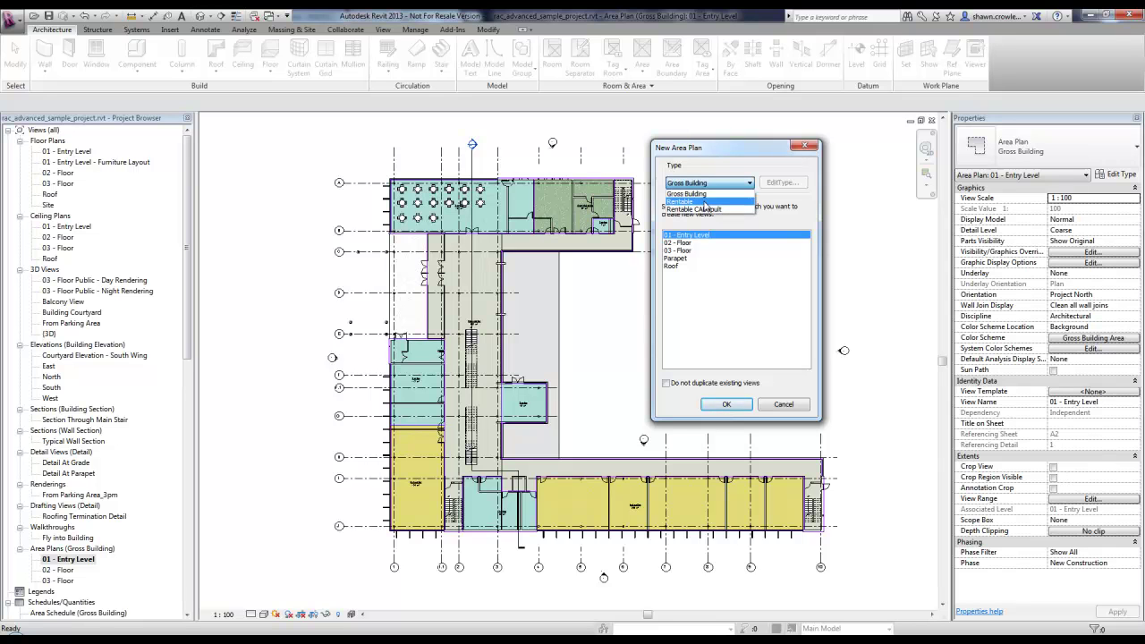
pyautogui.click(705, 209)
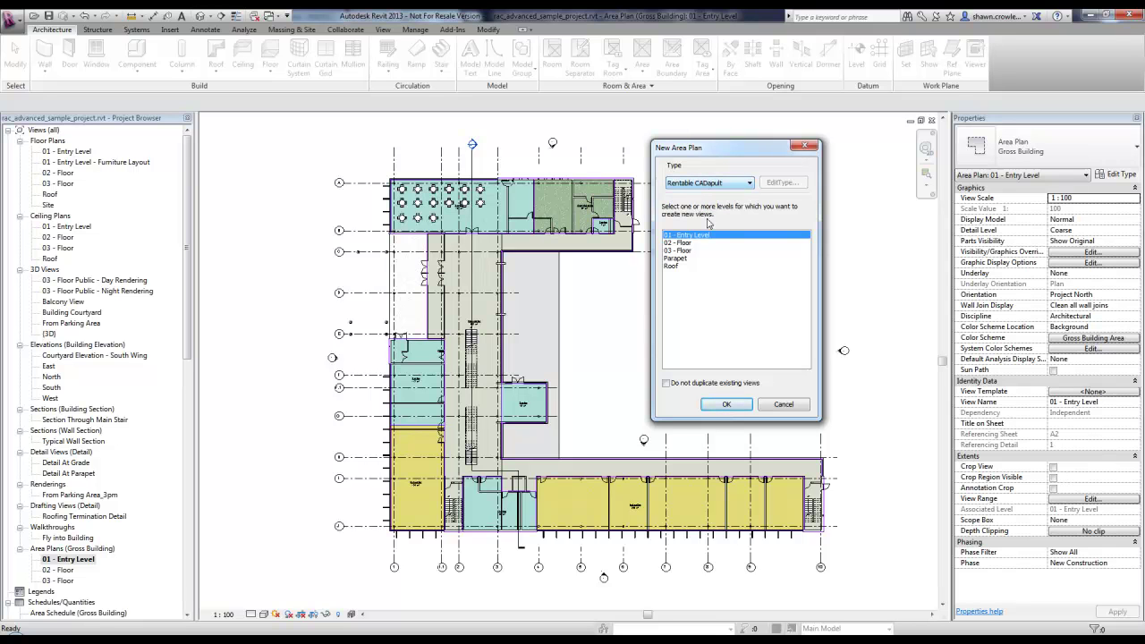
pyautogui.click(666, 383)
pyautogui.click(729, 405)
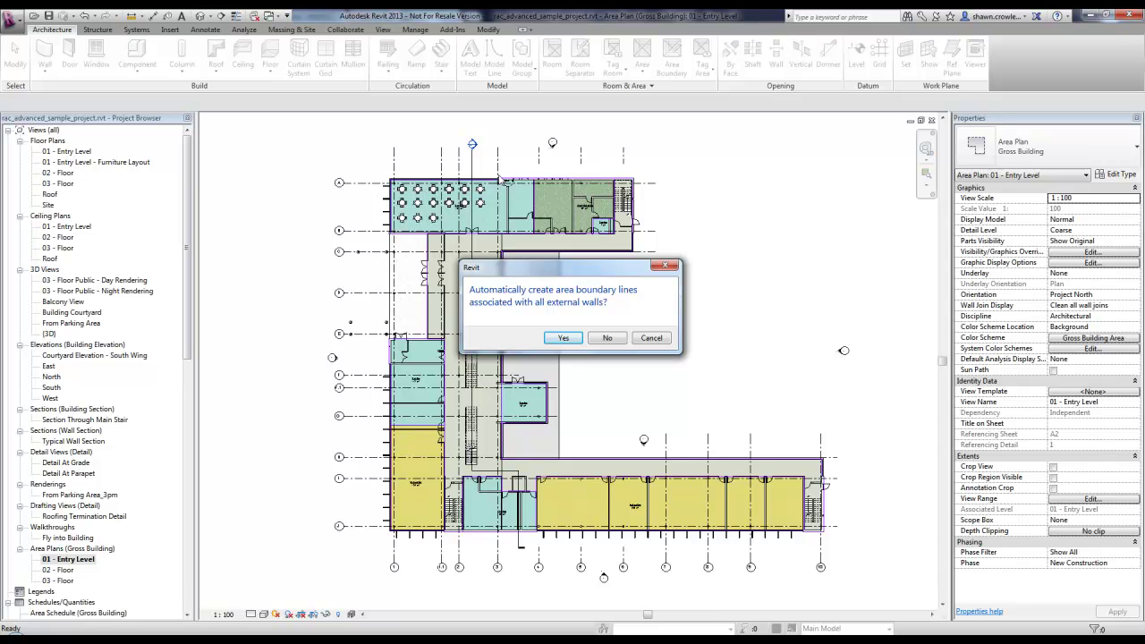
pyautogui.click(564, 338)
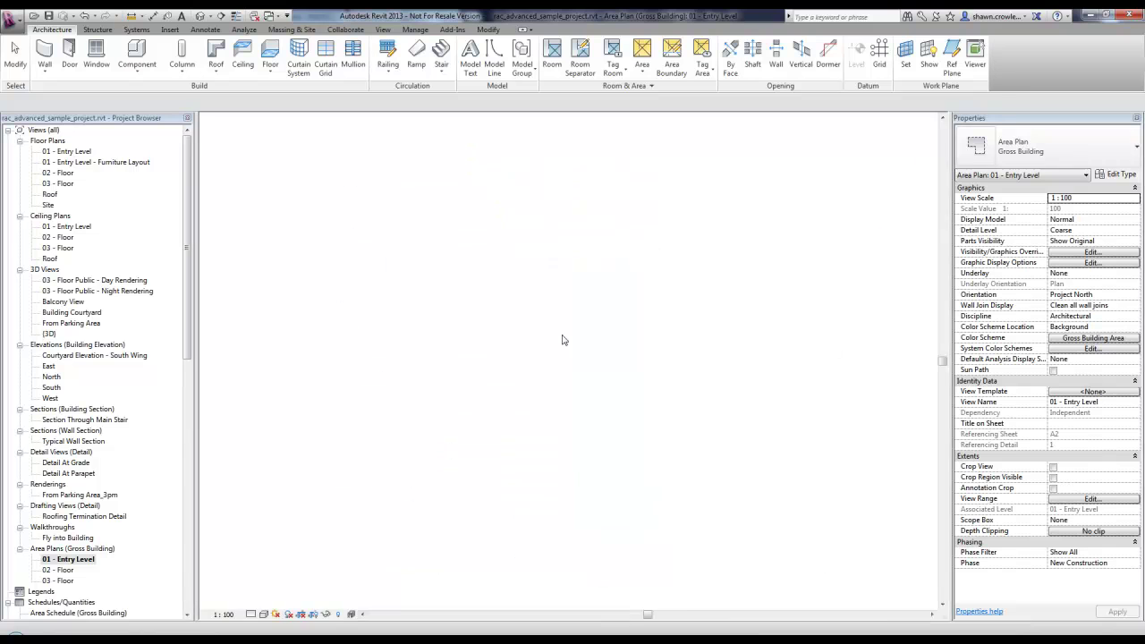
# Examine where the automatic area boundary lines run along the north wing's exterior walls, windows and glazed end corner.
pyautogui.scroll(5, 542, 214)
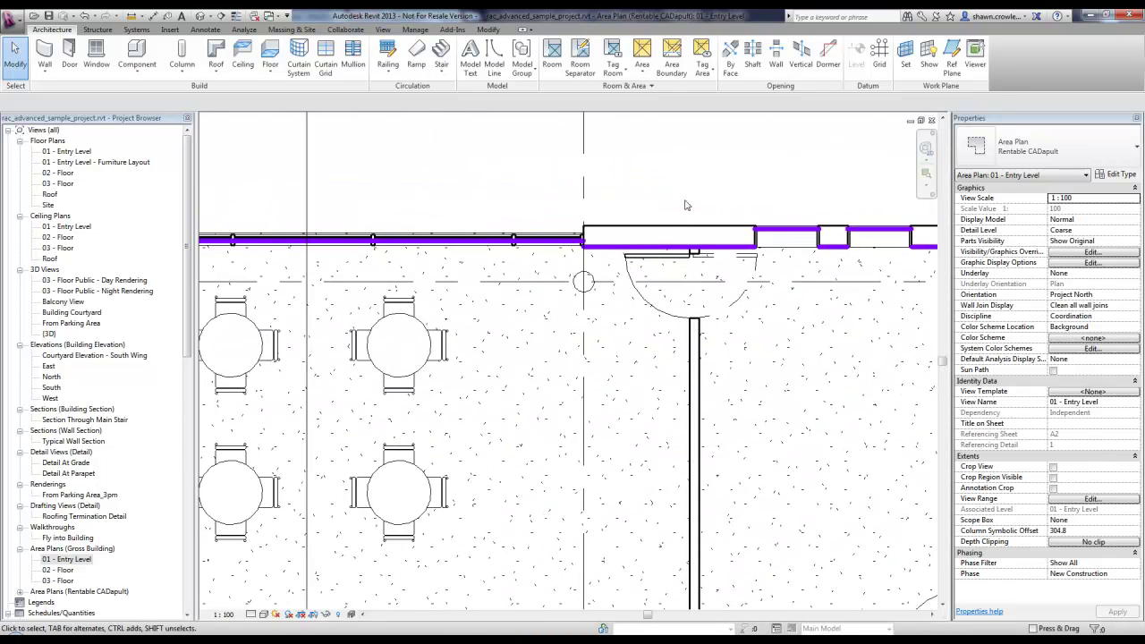
pyautogui.moveTo(677, 199); pyautogui.dragTo(455, 182, button='middle')
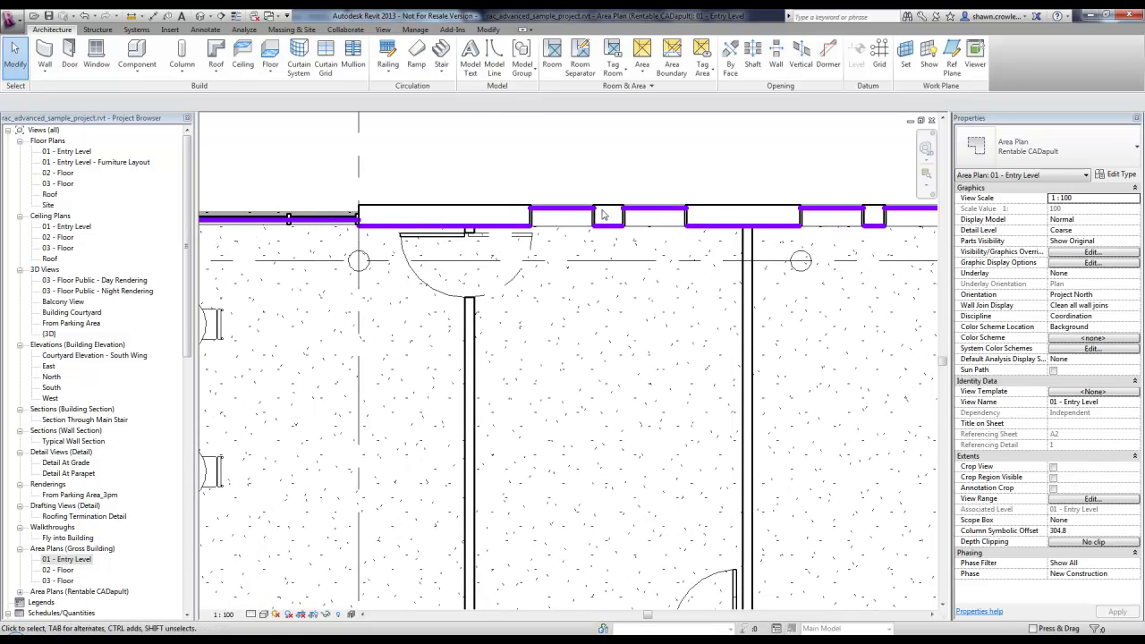
pyautogui.moveTo(696, 196); pyautogui.dragTo(420, 182, button='middle')
pyautogui.scroll(-2, 418, 181)
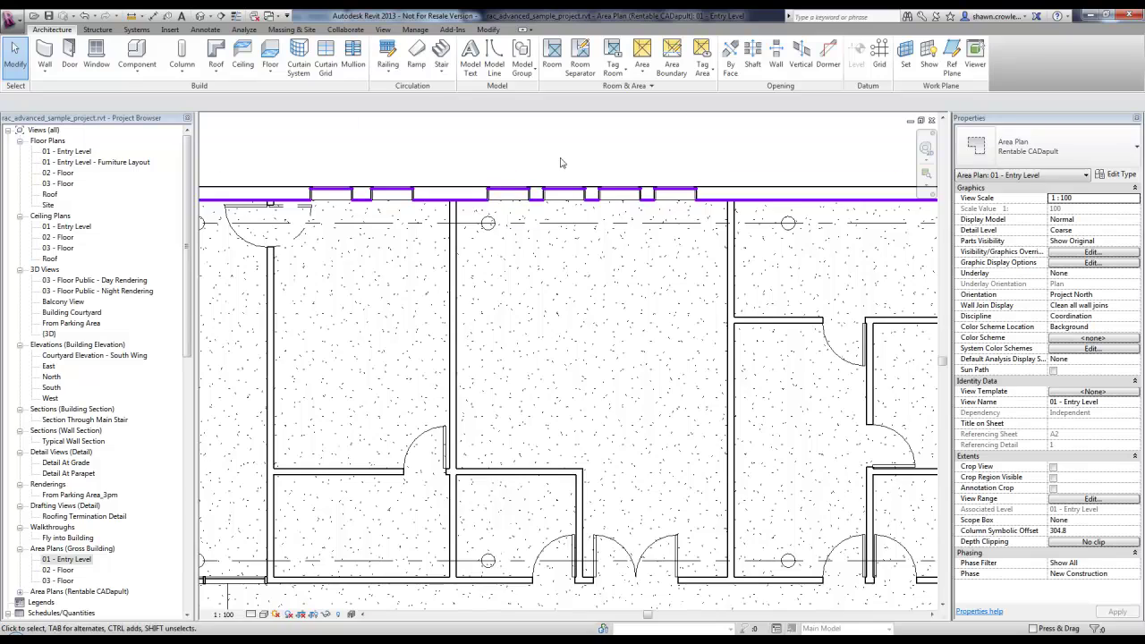
pyautogui.scroll(-3, 701, 217)
pyautogui.scroll(5, 700, 218)
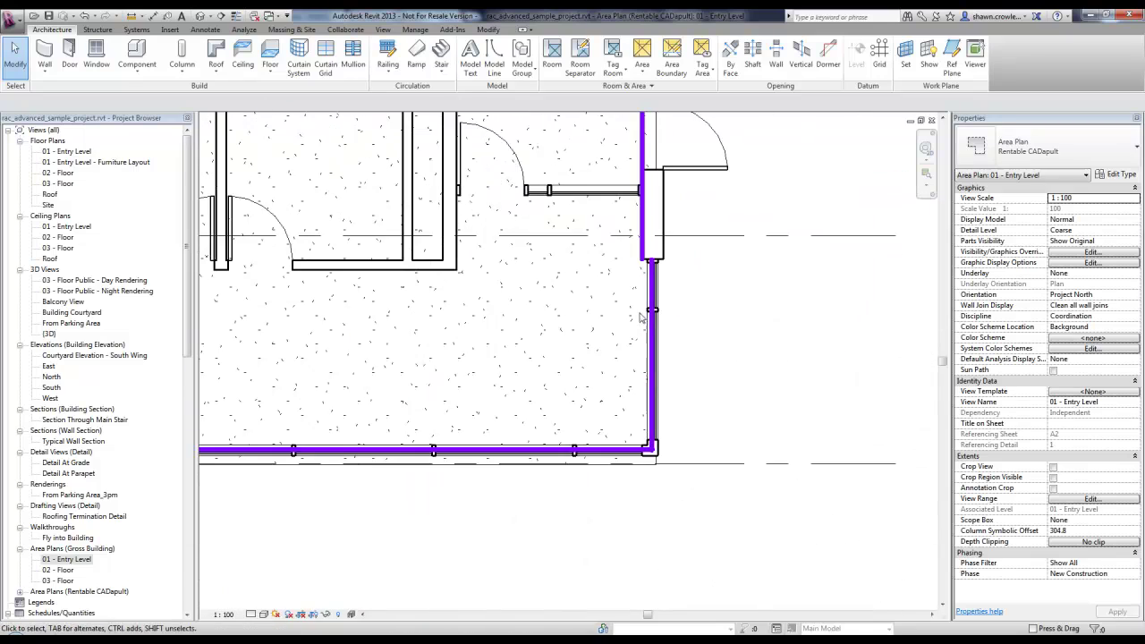
pyautogui.moveTo(613, 323); pyautogui.dragTo(666, 119, button='middle')
pyautogui.scroll(-2, 666, 119)
pyautogui.moveTo(409, 268); pyautogui.dragTo(667, 200, button='middle')
pyautogui.moveTo(560, 337); pyautogui.dragTo(509, 162, button='middle')
pyautogui.scroll(-2, 535, 242)
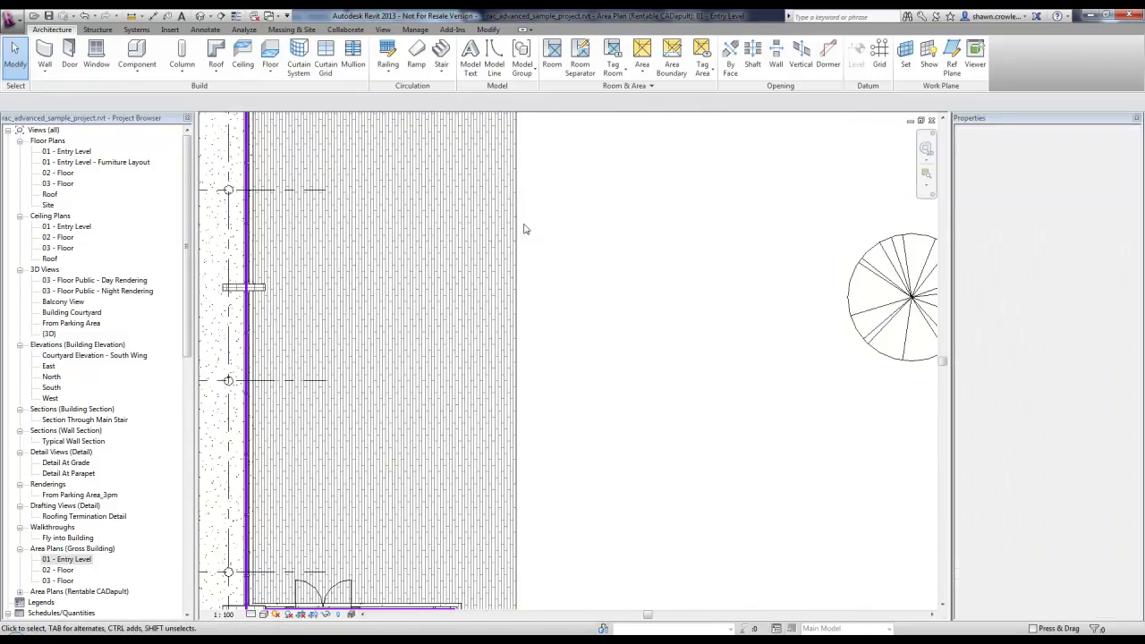
# Inspect the automatic area boundary lines around the south wing, including its stairwell end and exterior glazing.
pyautogui.scroll(-2, 557, 353)
pyautogui.moveTo(557, 353); pyautogui.dragTo(493, 227, button='middle')
pyautogui.scroll(6, 823, 391)
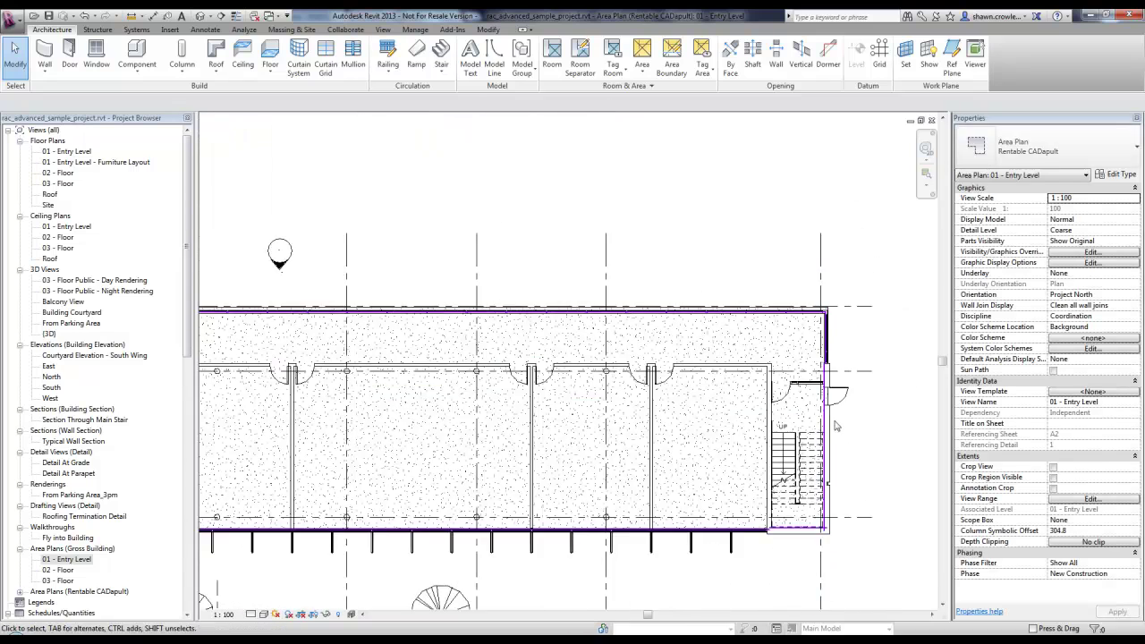
pyautogui.moveTo(815, 290); pyautogui.dragTo(807, 281, button='middle')
pyautogui.scroll(-2, 808, 281)
pyautogui.moveTo(734, 312); pyautogui.dragTo(720, 186, button='middle')
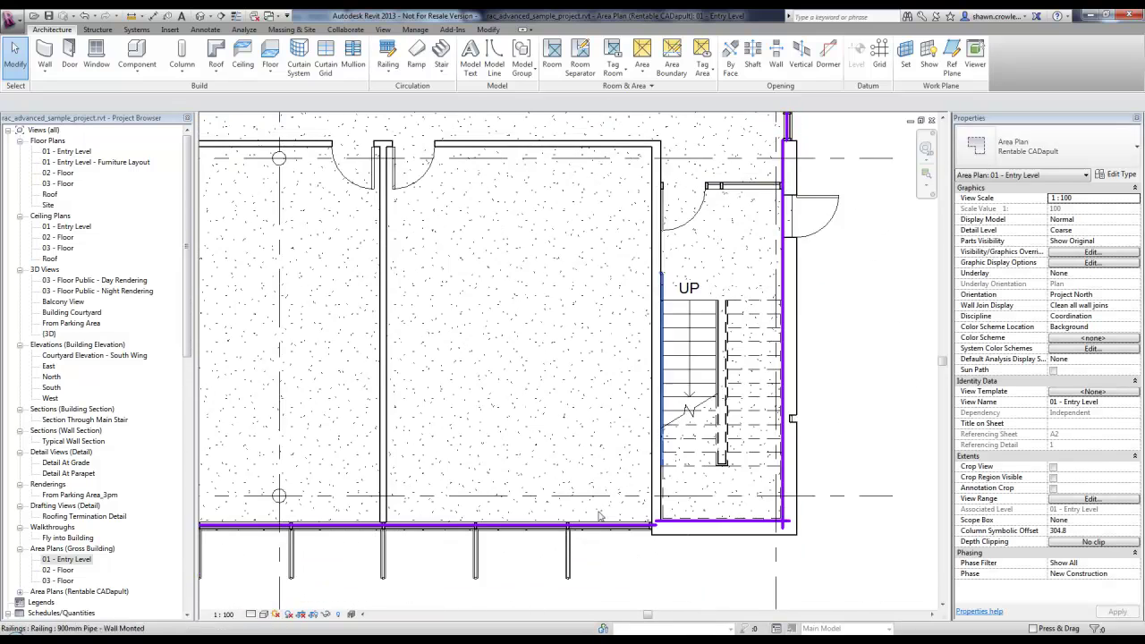
pyautogui.scroll(1, 681, 484)
pyautogui.scroll(-5, 567, 442)
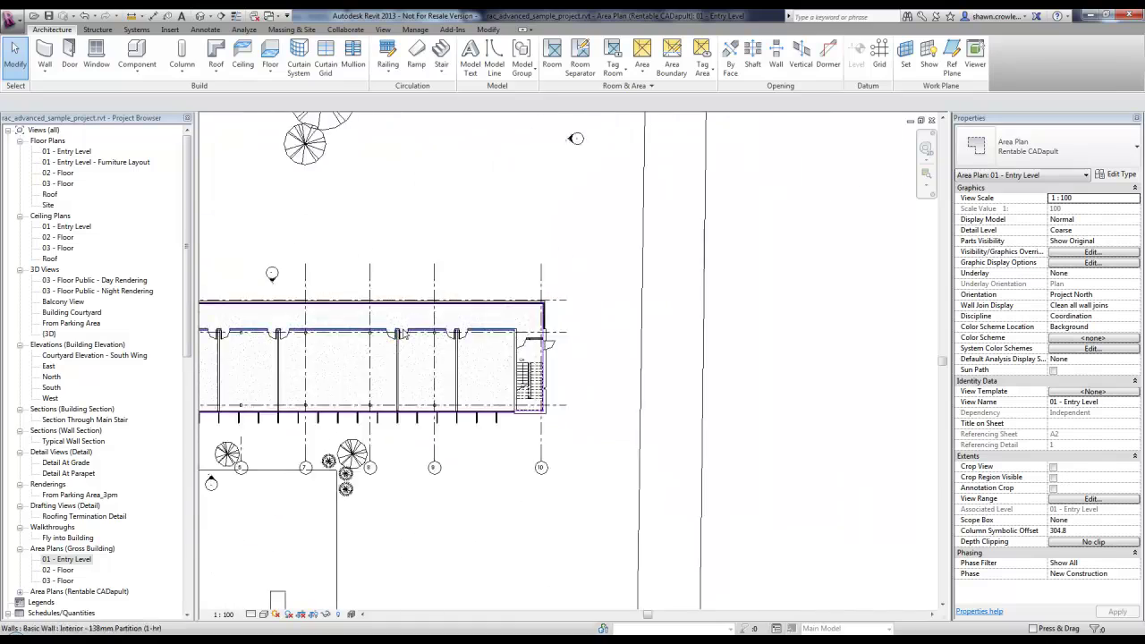
# Check the automatic area boundary lines around the west entrance and the central hall, and review the undivided building interior.
pyautogui.scroll(6, 527, 282)
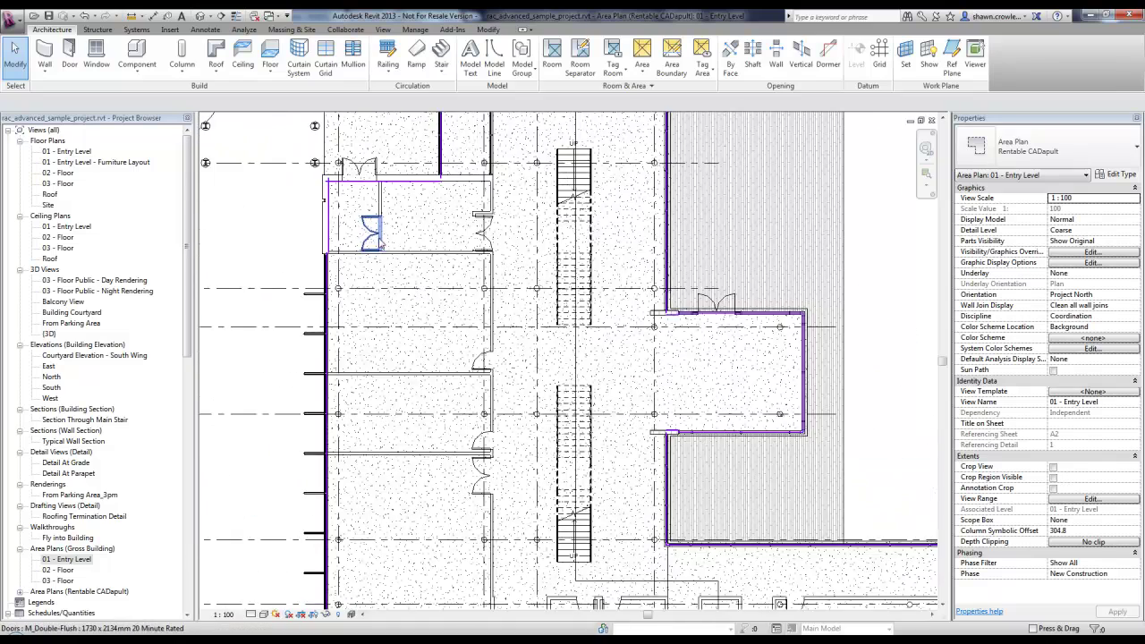
pyautogui.scroll(3, 336, 189)
pyautogui.scroll(-2, 342, 232)
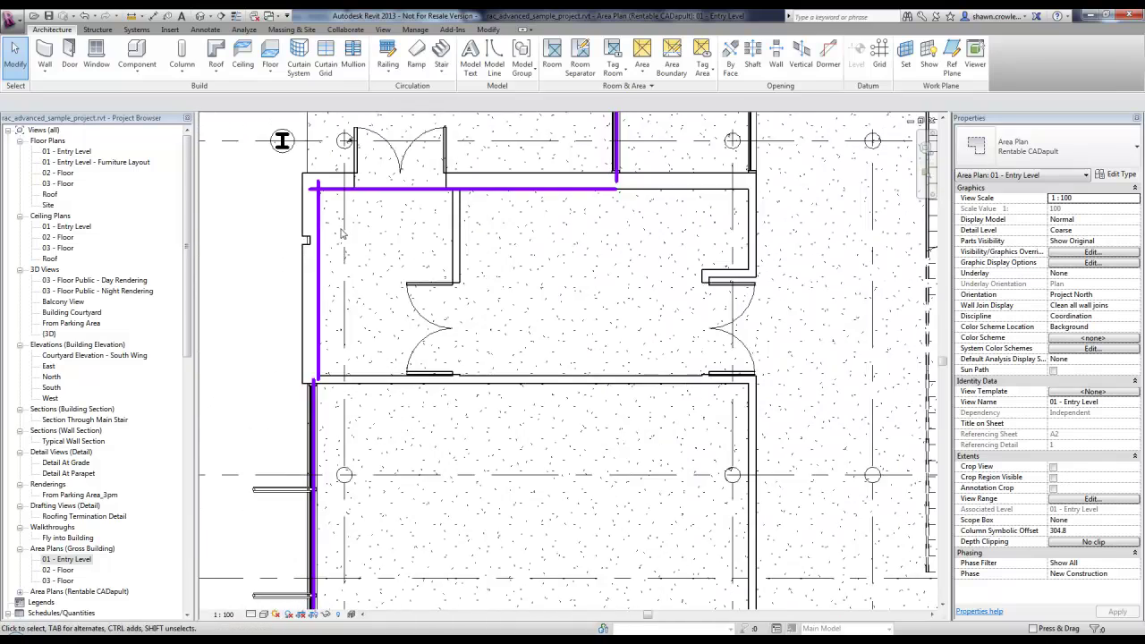
pyautogui.scroll(-5, 499, 229)
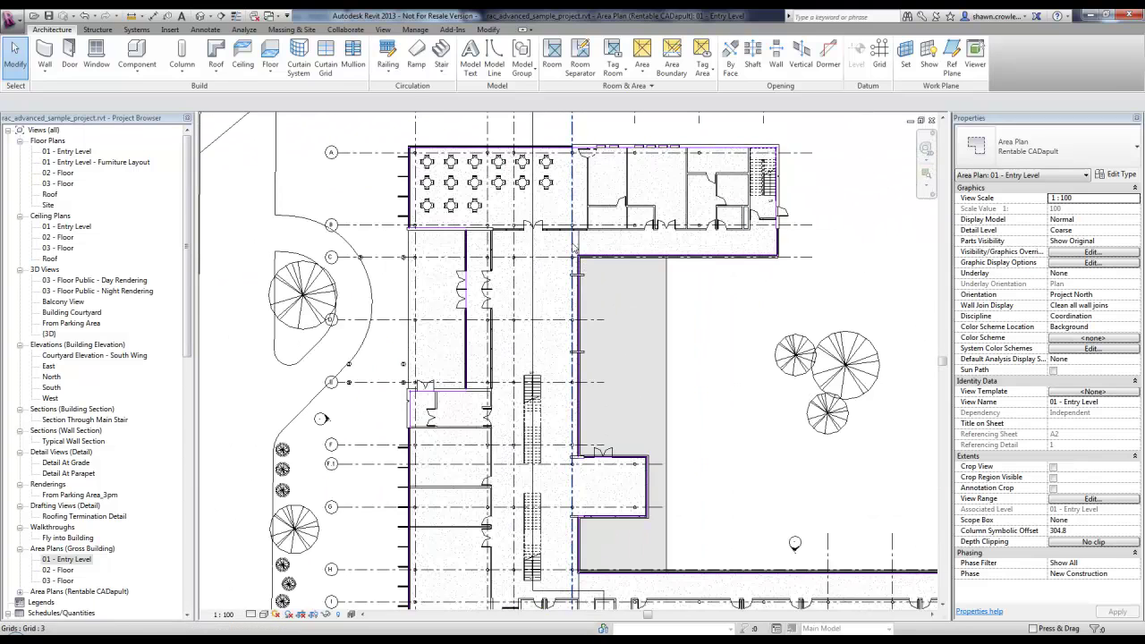
pyautogui.scroll(2, 574, 240)
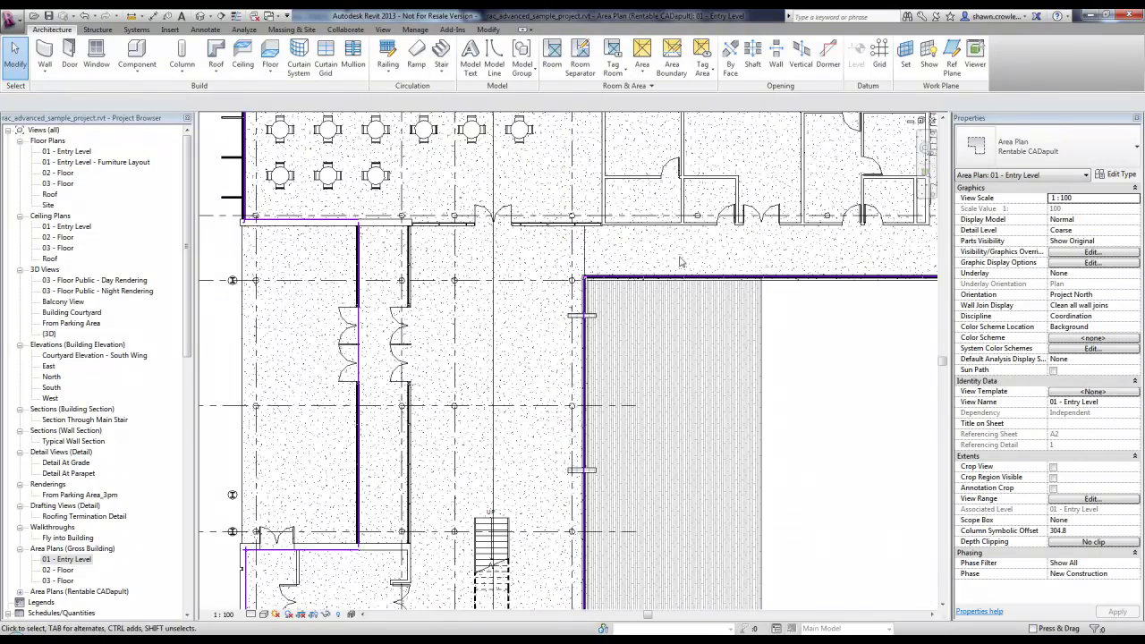
pyautogui.scroll(-2, 523, 192)
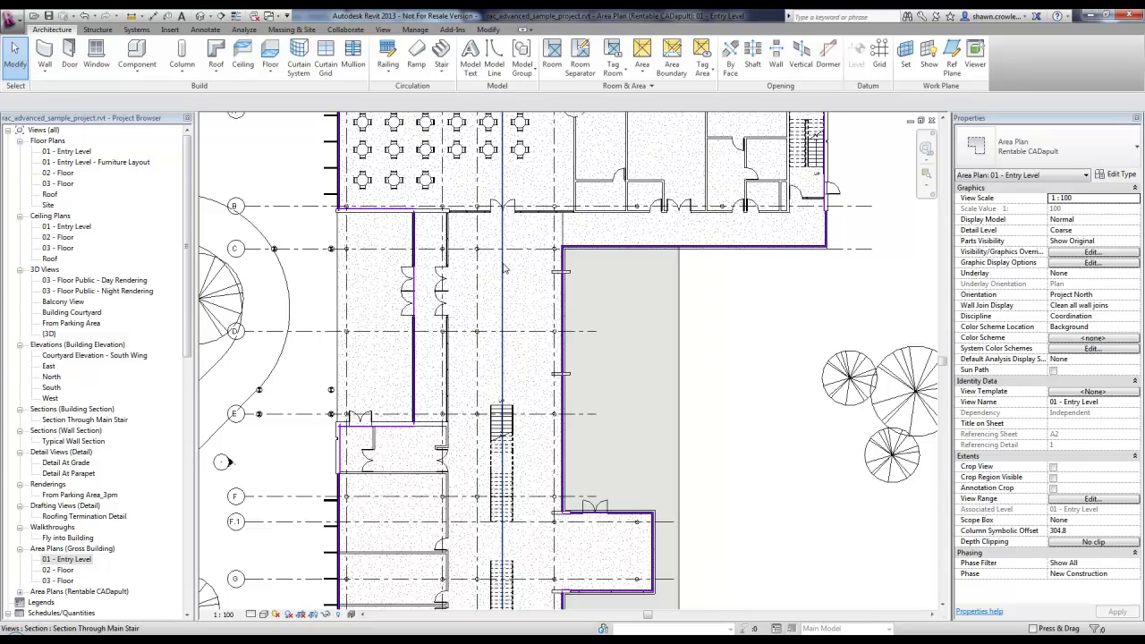
pyautogui.moveTo(537, 235); pyautogui.dragTo(512, 350, button='middle')
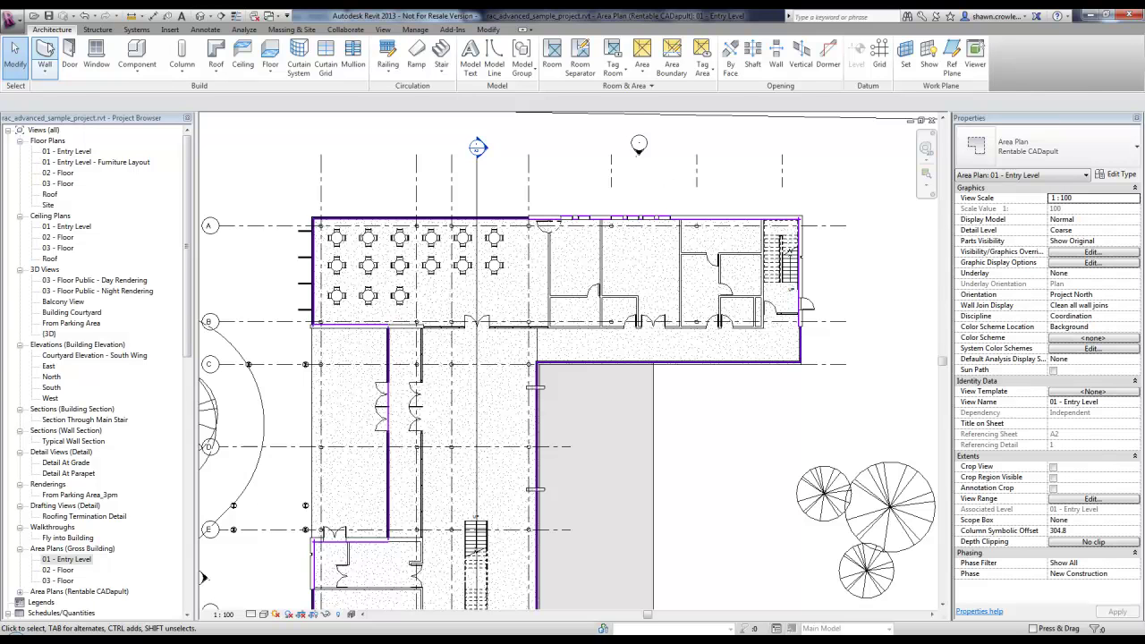
# Start placing area boundaries, compare the Line and Pick Lines methods, and choose Pick Lines with Apply Area Rules on.
pyautogui.click(671, 53)
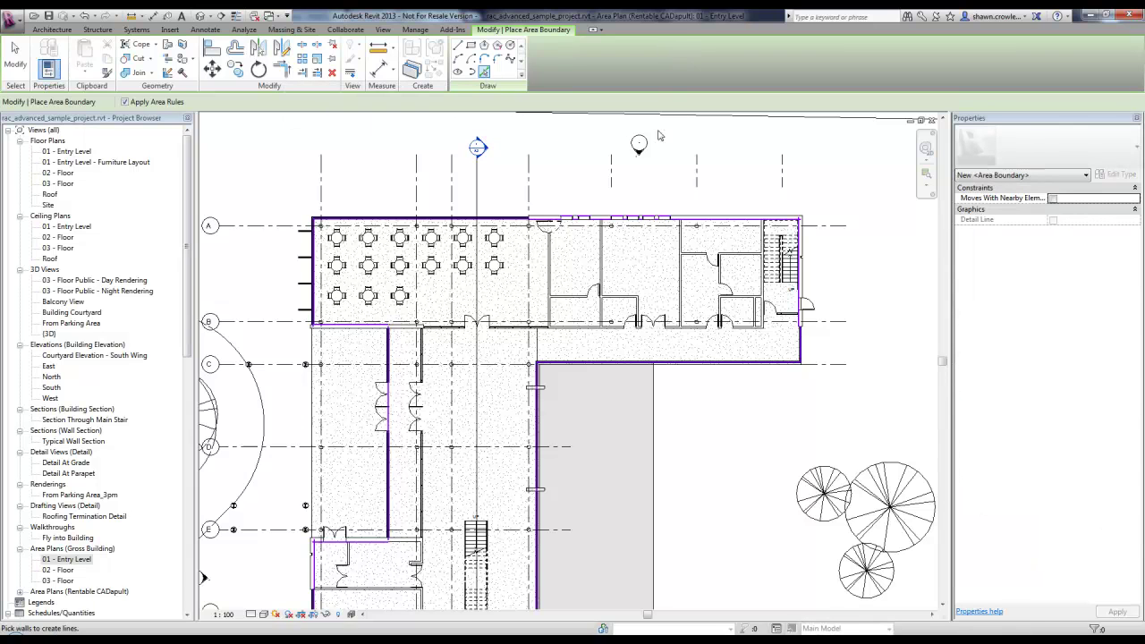
pyautogui.scroll(1, 639, 258)
pyautogui.scroll(2, 639, 258)
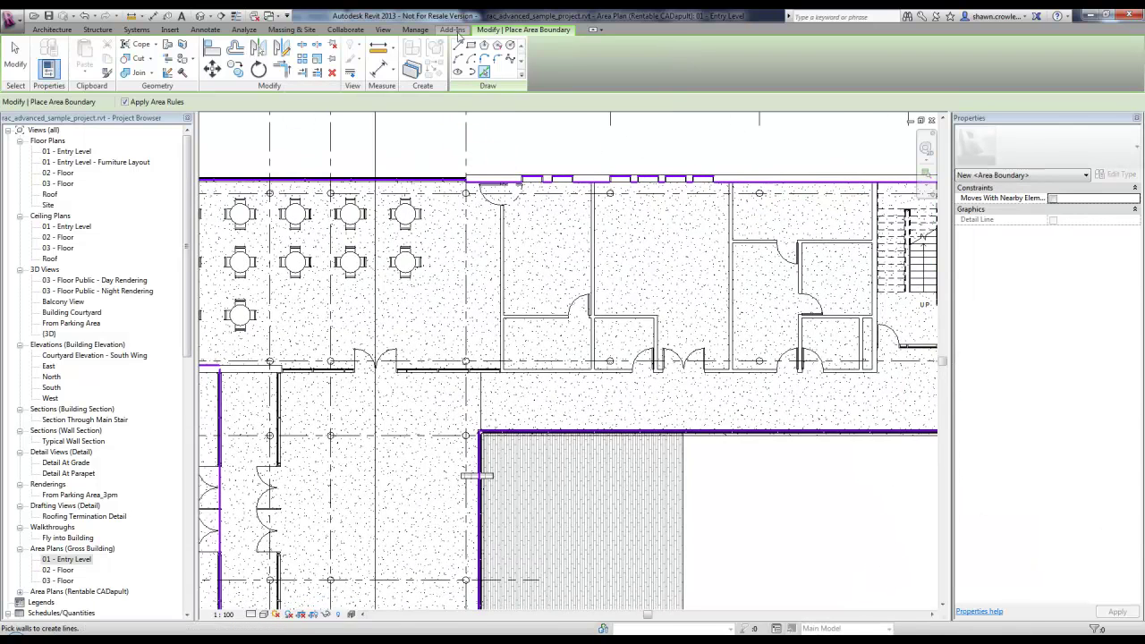
pyautogui.click(458, 45)
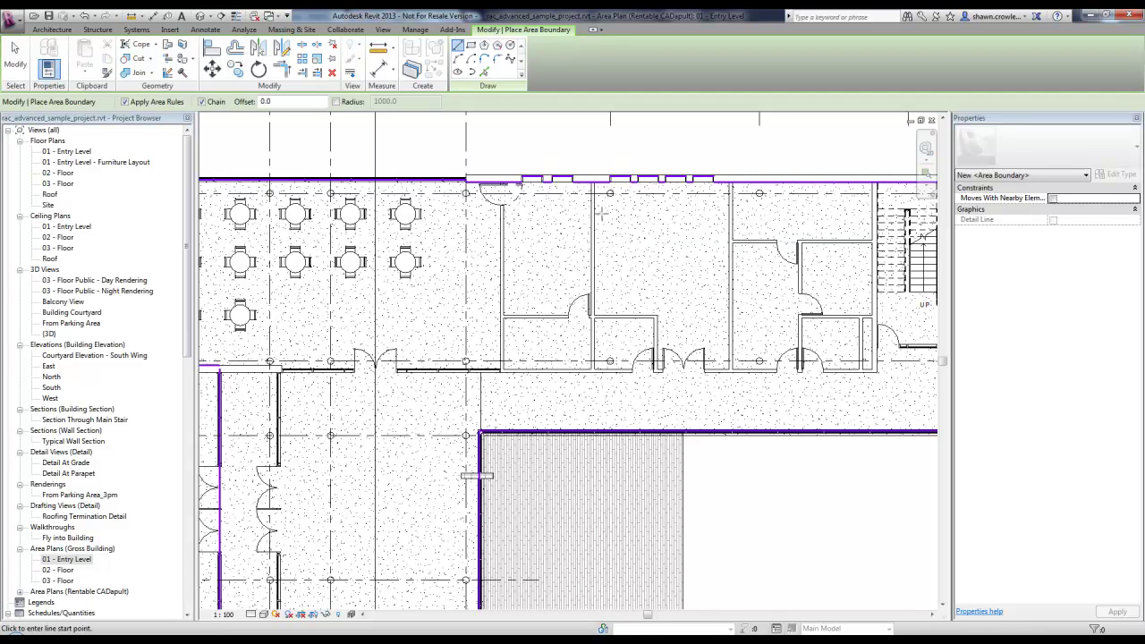
pyautogui.click(489, 72)
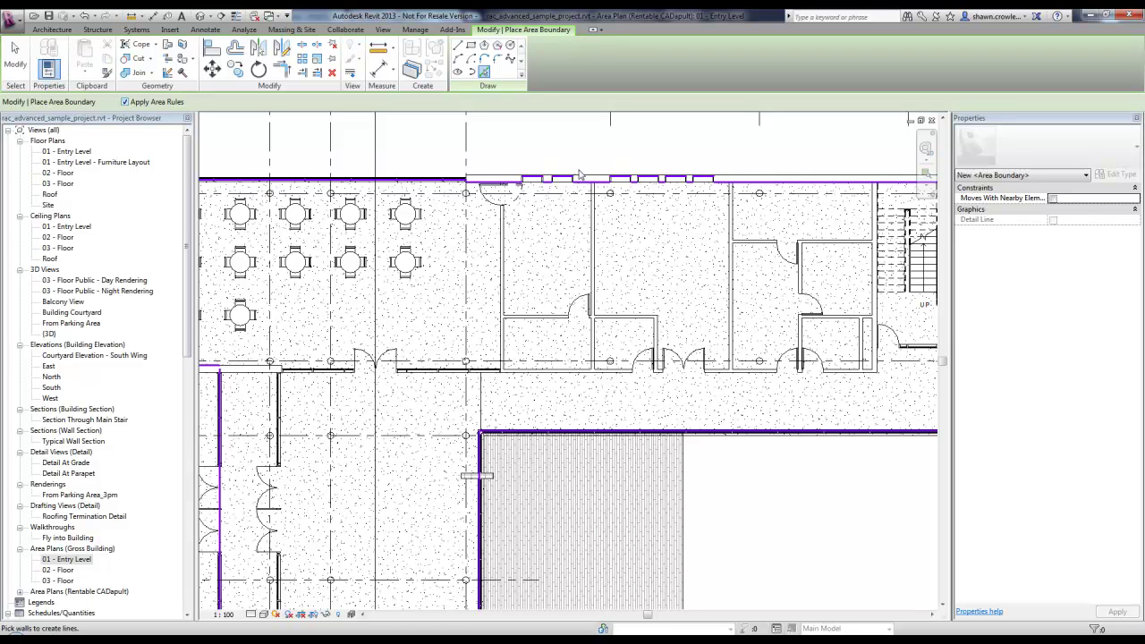
# Add area boundaries on the partition beside the dining area, the second full-depth partition east of it, and the north wing's corridor wall.
pyautogui.scroll(-2, 605, 273)
pyautogui.moveTo(608, 309); pyautogui.dragTo(557, 181, button='middle')
pyautogui.scroll(-6, 618, 437)
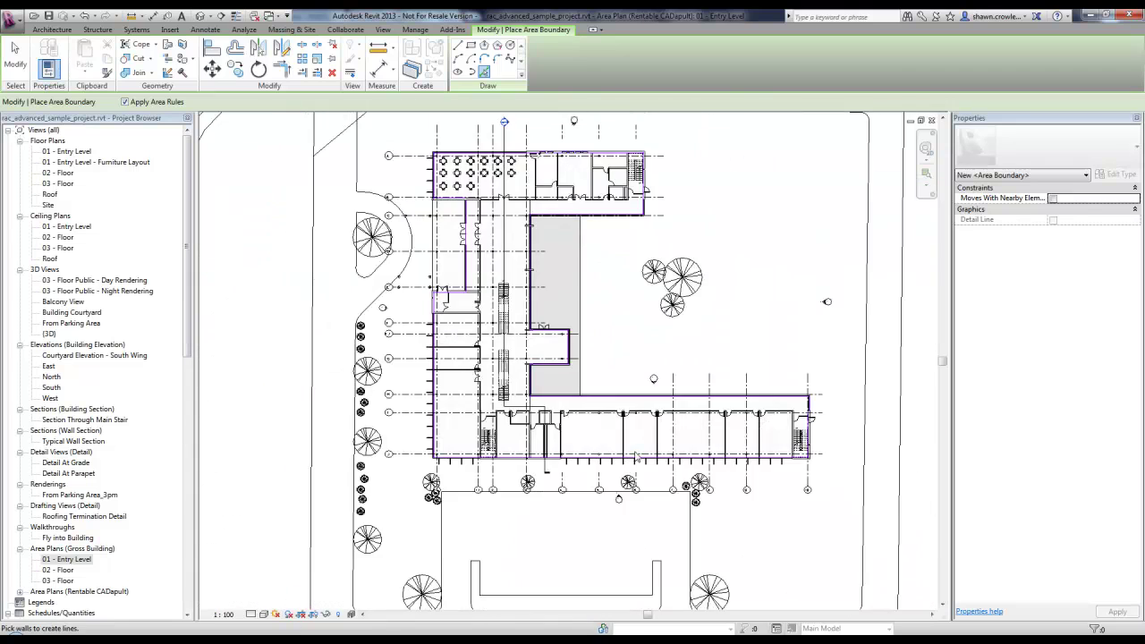
pyautogui.scroll(2, 640, 438)
pyautogui.scroll(5, 556, 260)
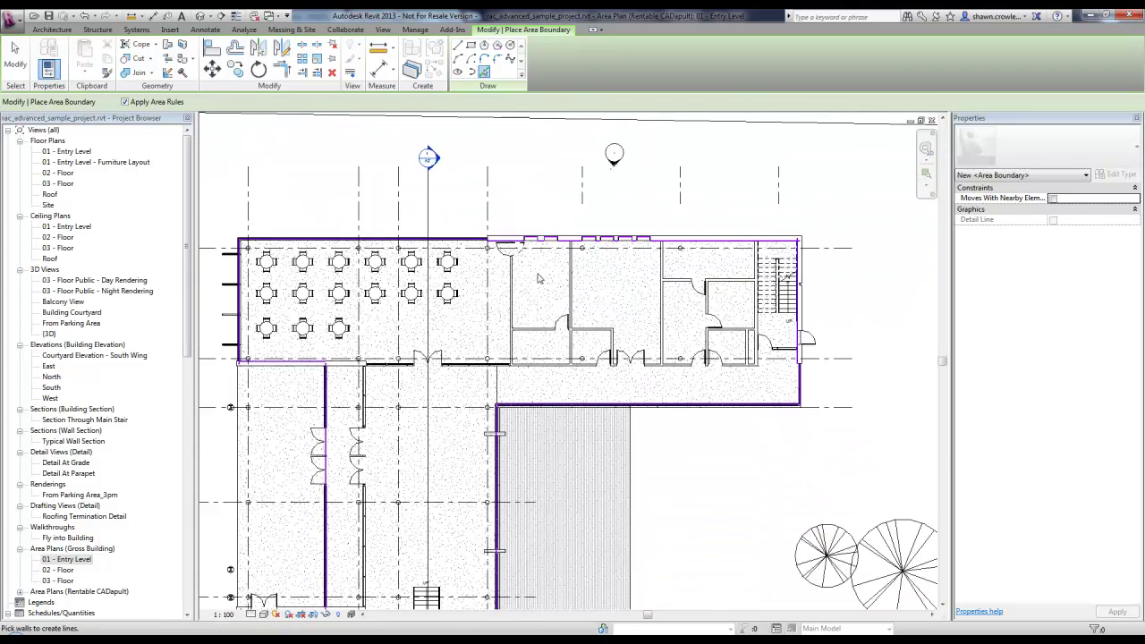
pyautogui.click(477, 295)
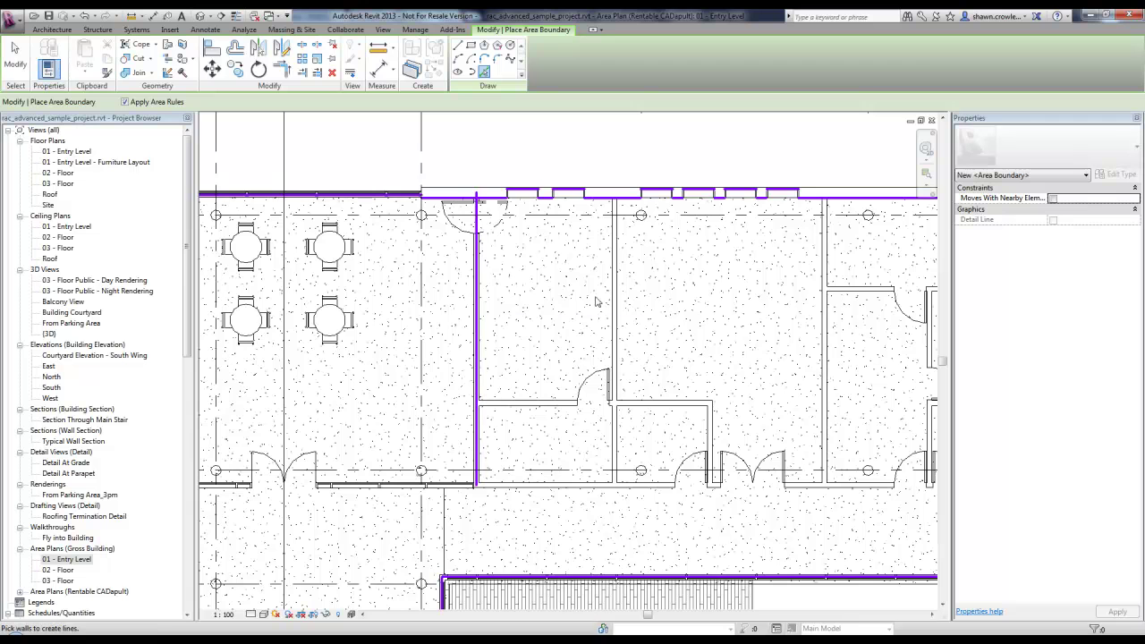
pyautogui.click(828, 313)
pyautogui.scroll(-2, 818, 319)
pyautogui.click(686, 381)
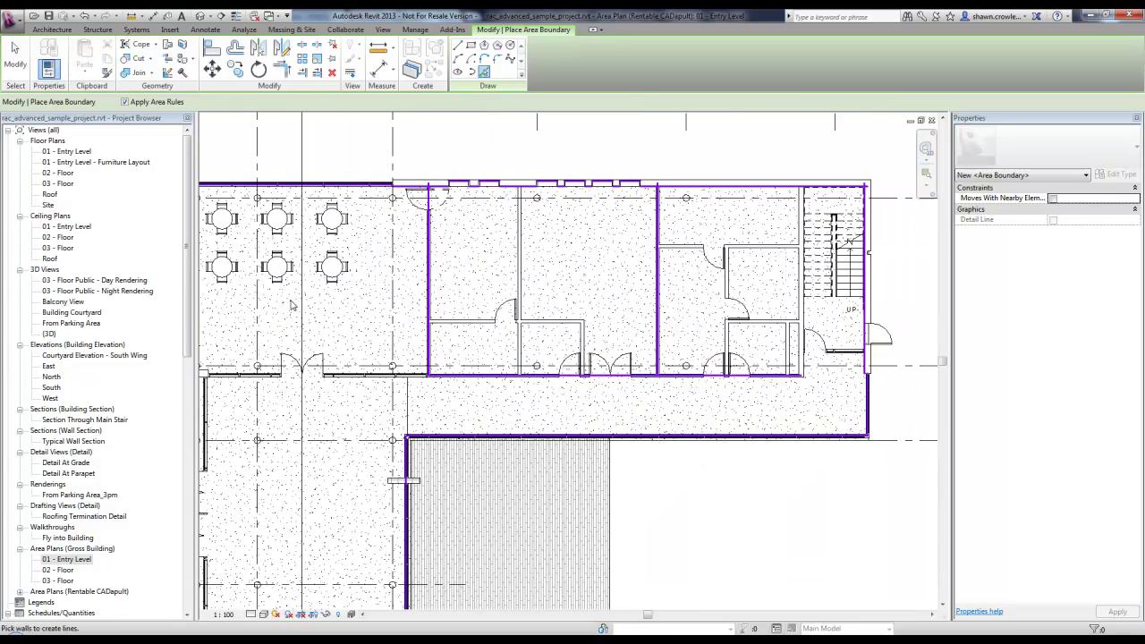
pyautogui.click(15, 58)
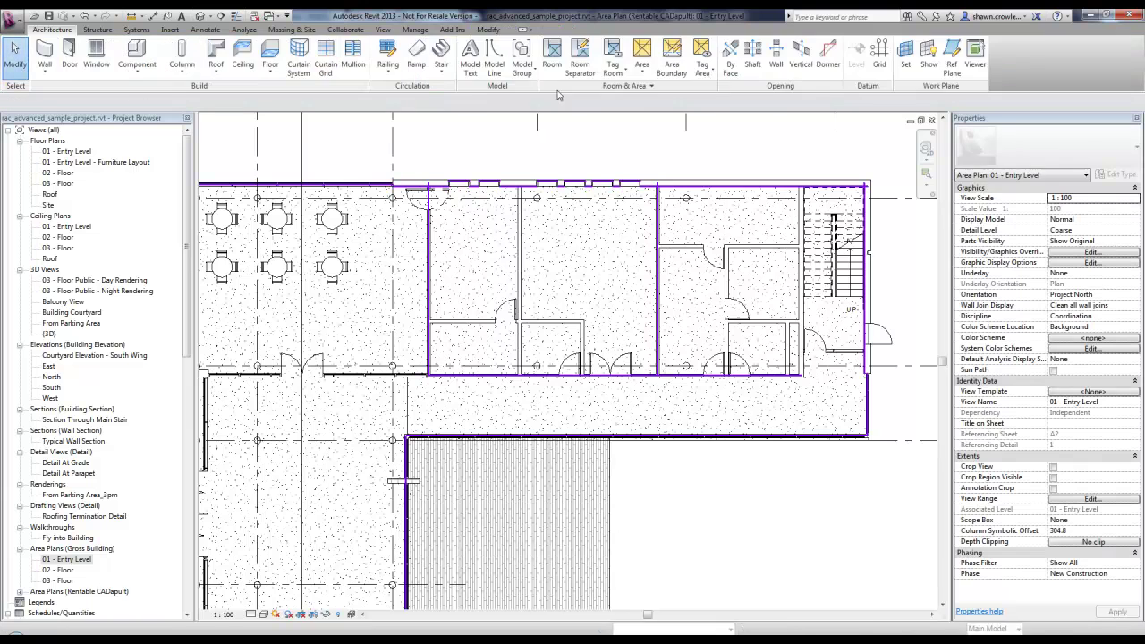
# Extend the north wing's corridor boundary east to the exterior boundary at the stairwell end.
pyautogui.click(487, 30)
pyautogui.click(317, 72)
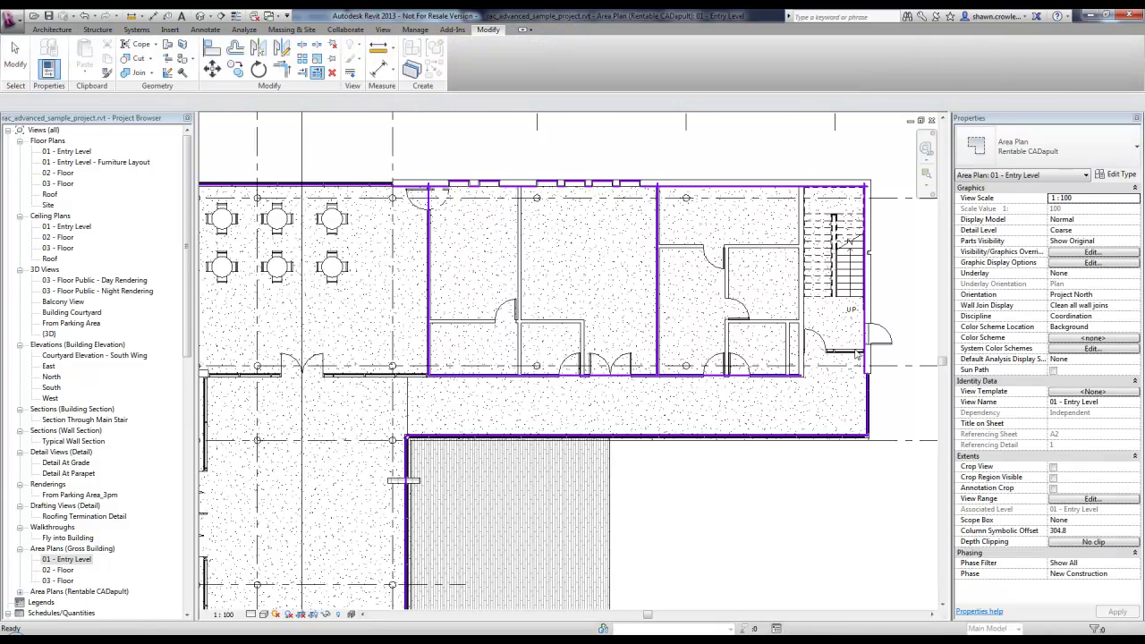
pyautogui.scroll(3, 854, 376)
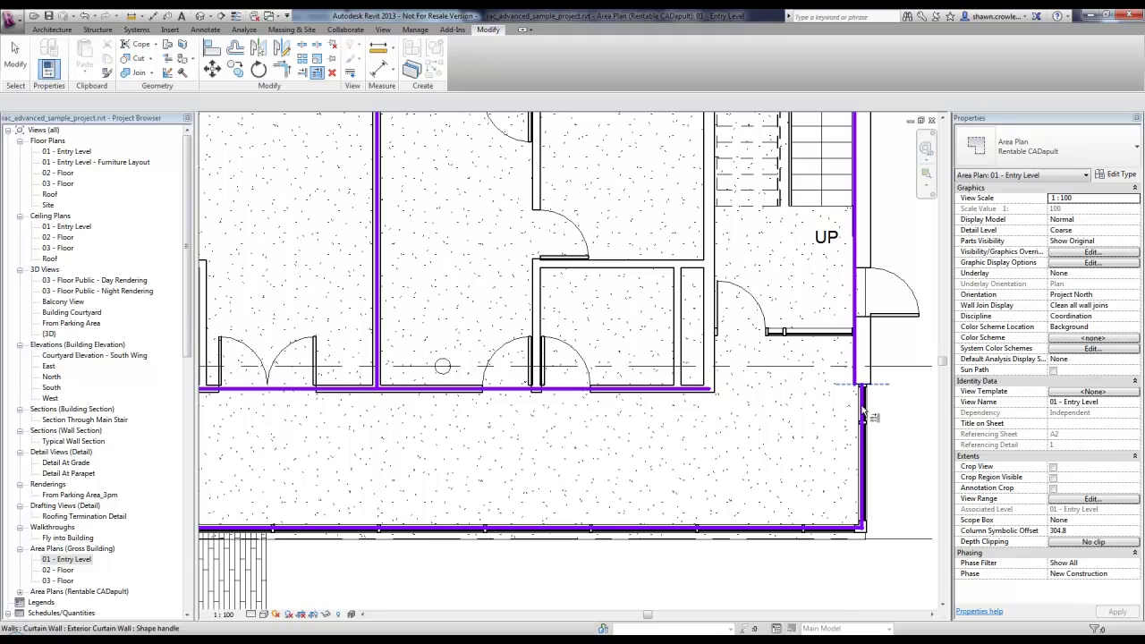
pyautogui.scroll(3, 866, 393)
pyautogui.click(881, 380)
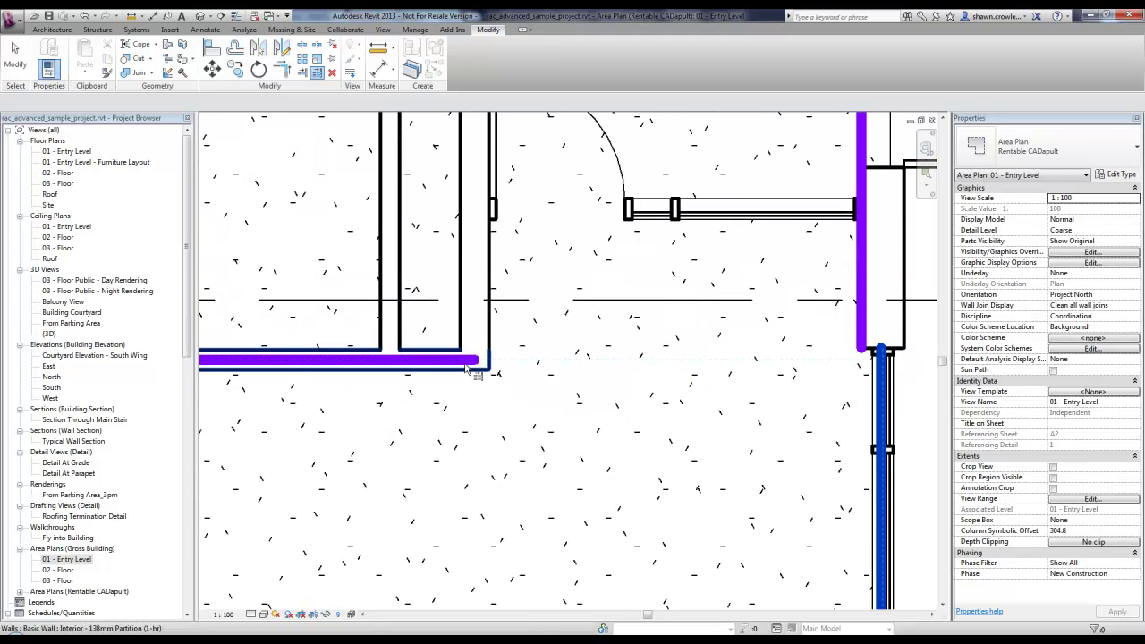
pyautogui.scroll(-3, 477, 360)
pyautogui.scroll(-4, 474, 363)
pyautogui.scroll(6, 428, 354)
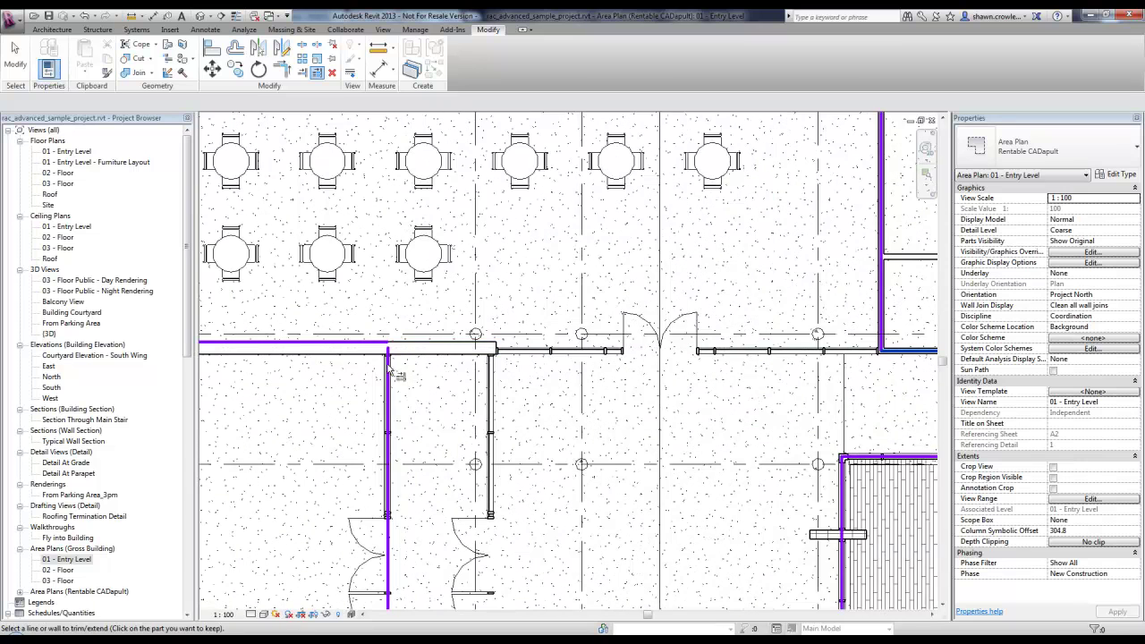
pyautogui.click(391, 348)
pyautogui.scroll(5, 391, 348)
pyautogui.press('Escape')
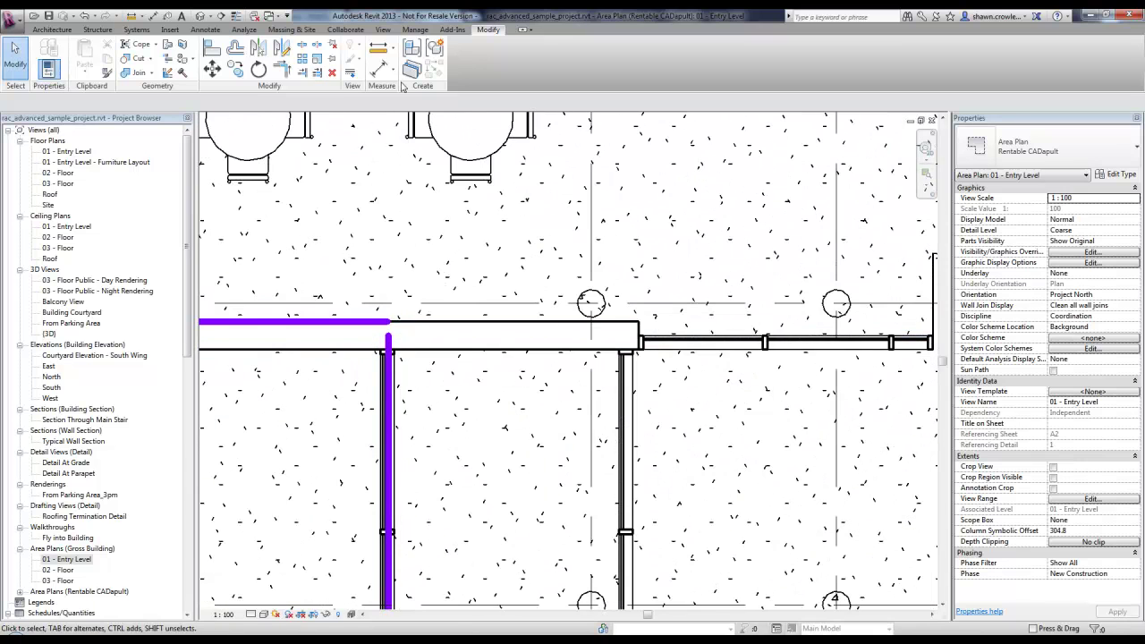
# Extend the north wing's corridor boundary west to the boundary line on the west entrance's glazed partition using Trim/Extend Single Element.
pyautogui.click(303, 73)
pyautogui.click(389, 350)
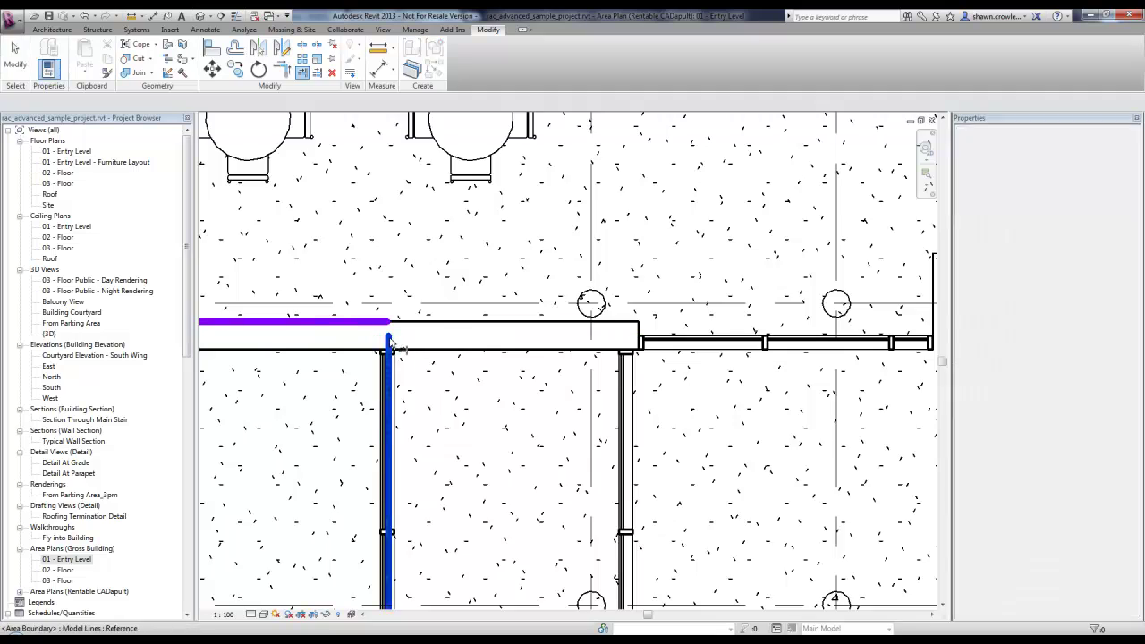
pyautogui.scroll(-4, 444, 327)
pyautogui.scroll(3, 644, 300)
pyautogui.click(664, 278)
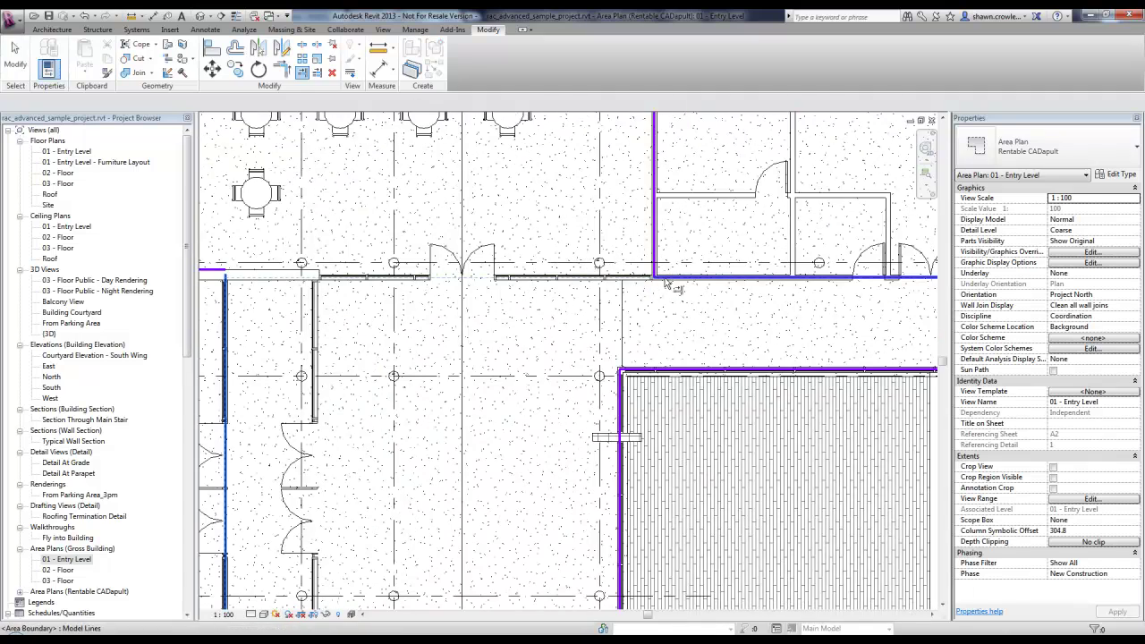
pyautogui.moveTo(364, 267); pyautogui.dragTo(528, 333, button='middle')
pyautogui.scroll(-4, 536, 304)
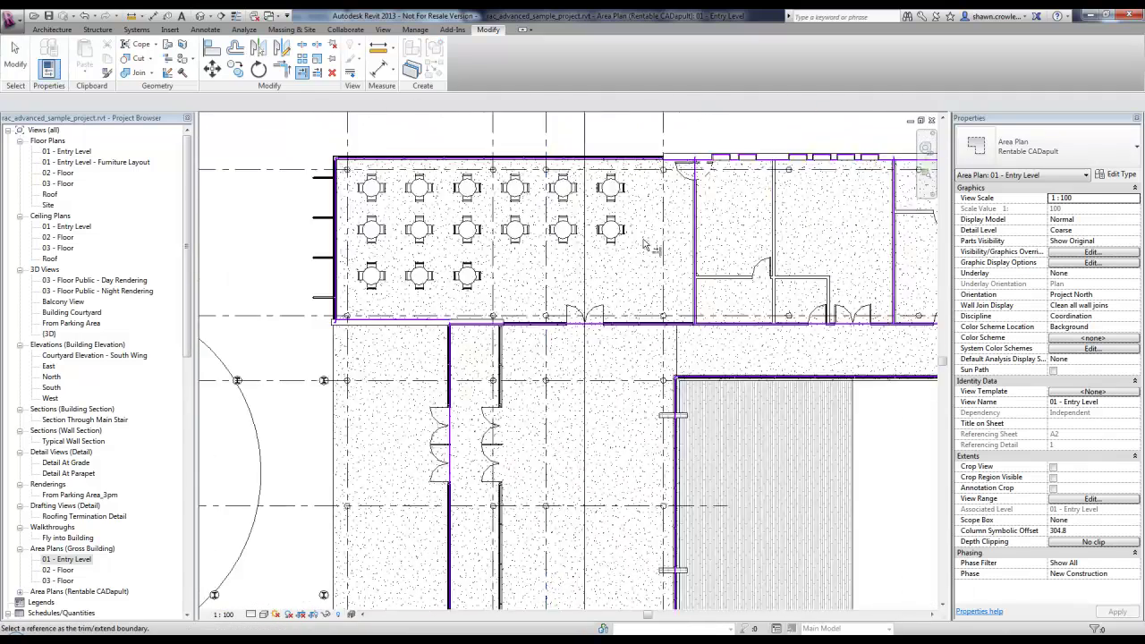
pyautogui.press('Escape')
pyautogui.press('Escape')
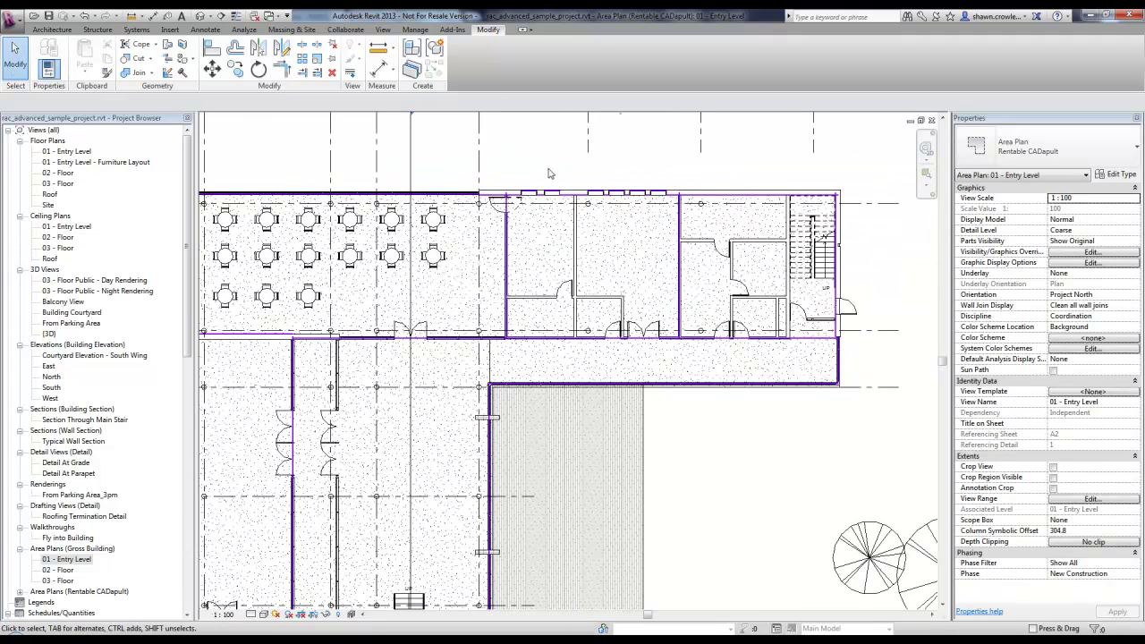
# Turn off Apply Area Rules and add an area boundary along the centerline of the south wing partition between grids 5 and 6.
pyautogui.scroll(-5, 512, 249)
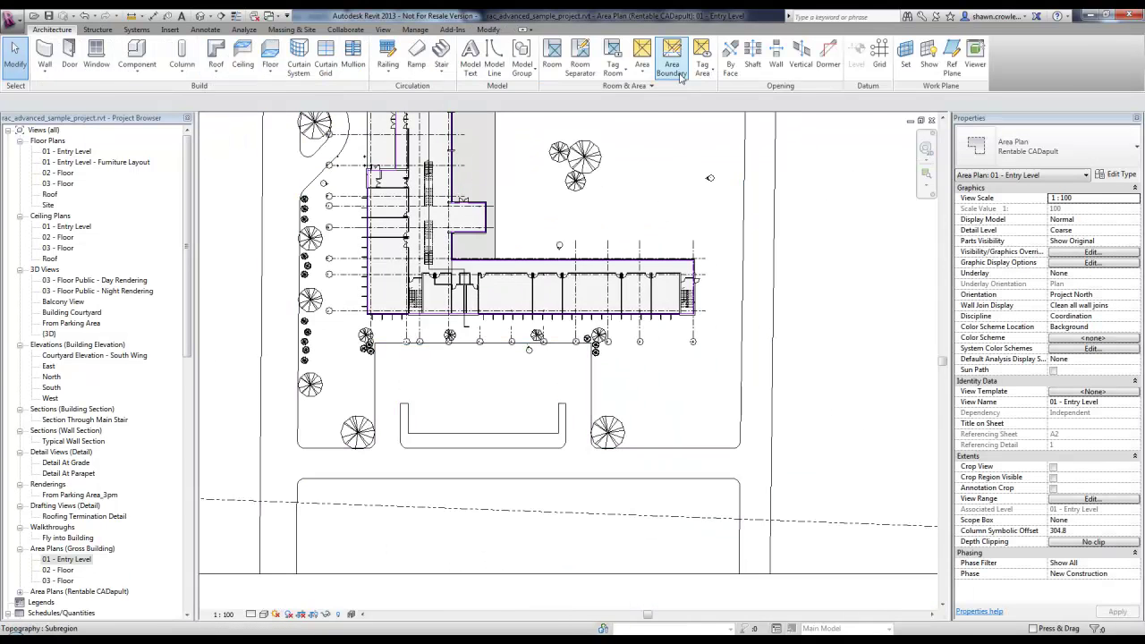
pyautogui.click(677, 68)
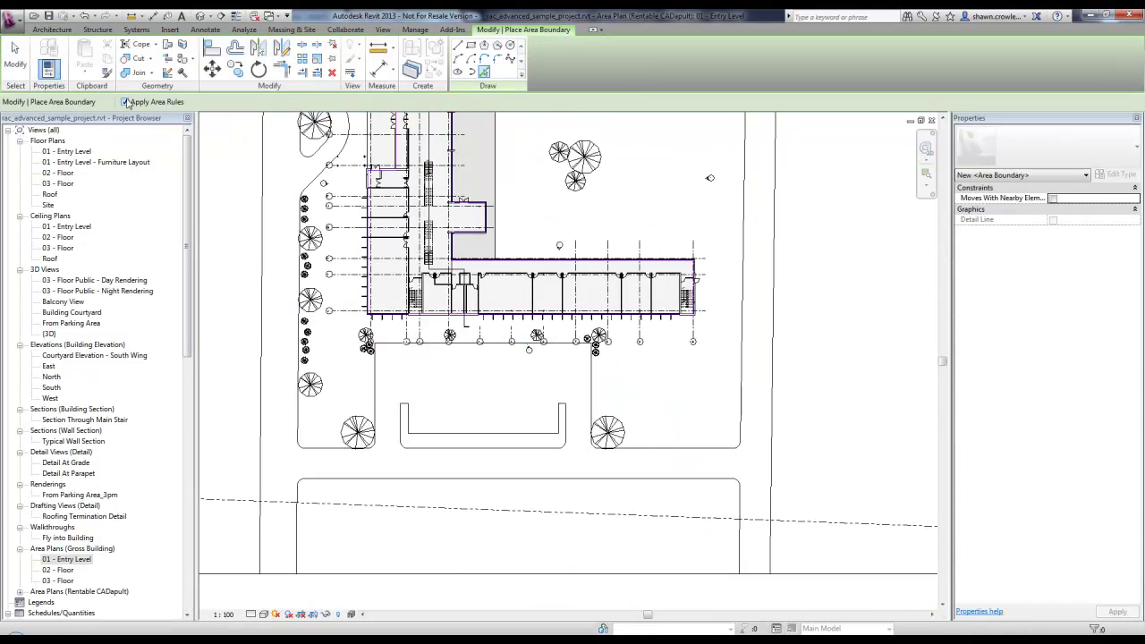
pyautogui.click(127, 103)
pyautogui.scroll(5, 499, 214)
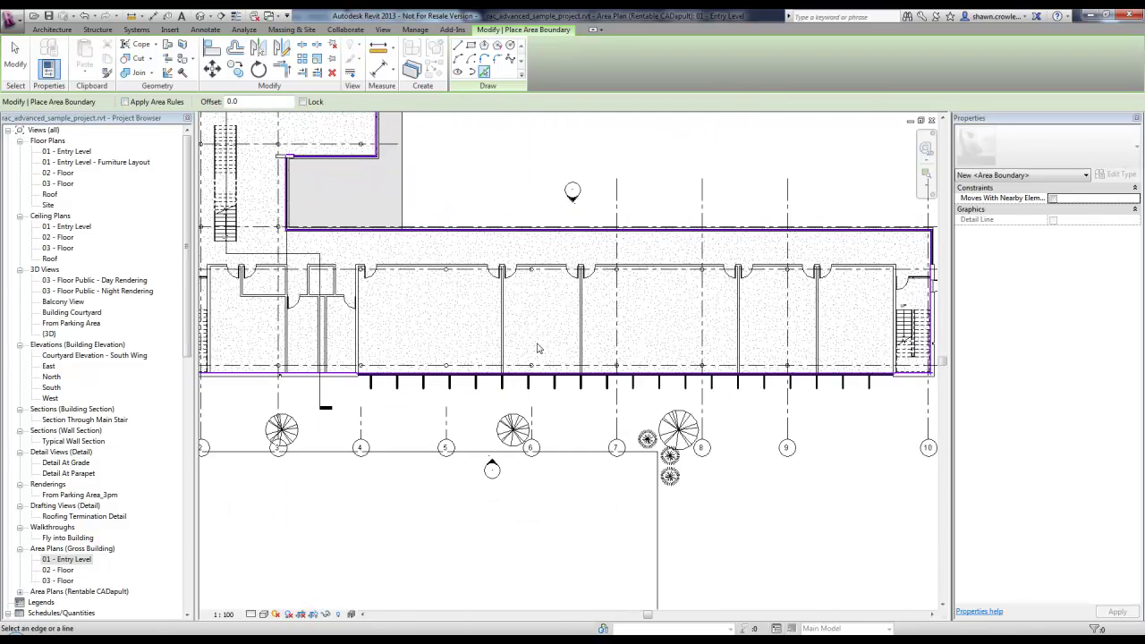
pyautogui.scroll(6, 533, 349)
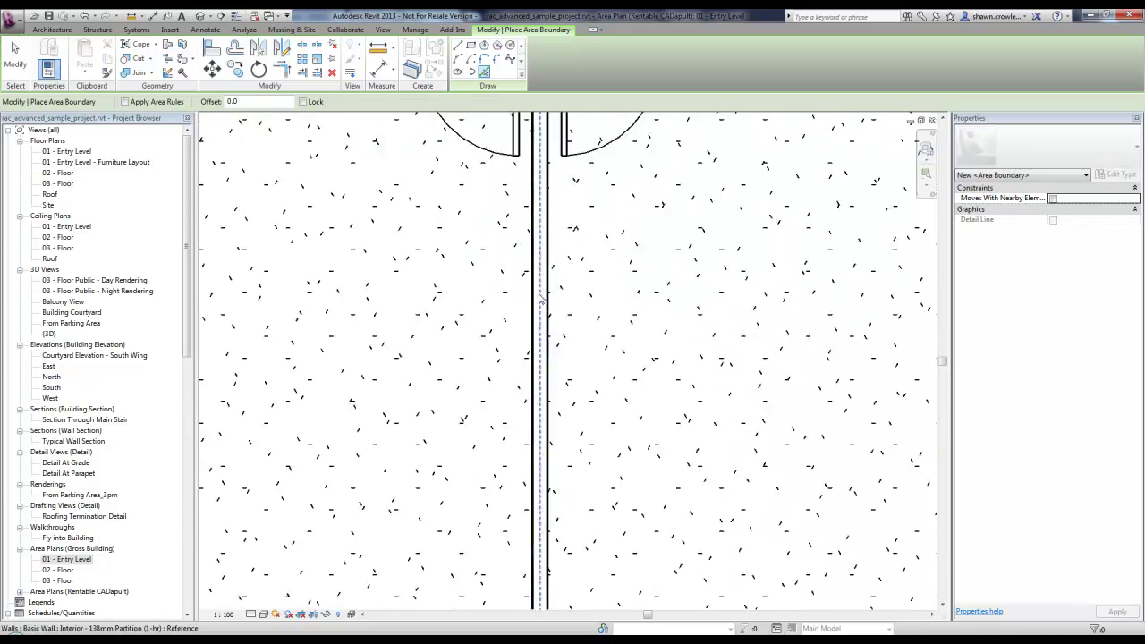
pyautogui.click(540, 300)
pyautogui.scroll(-4, 537, 307)
pyautogui.scroll(2, 366, 281)
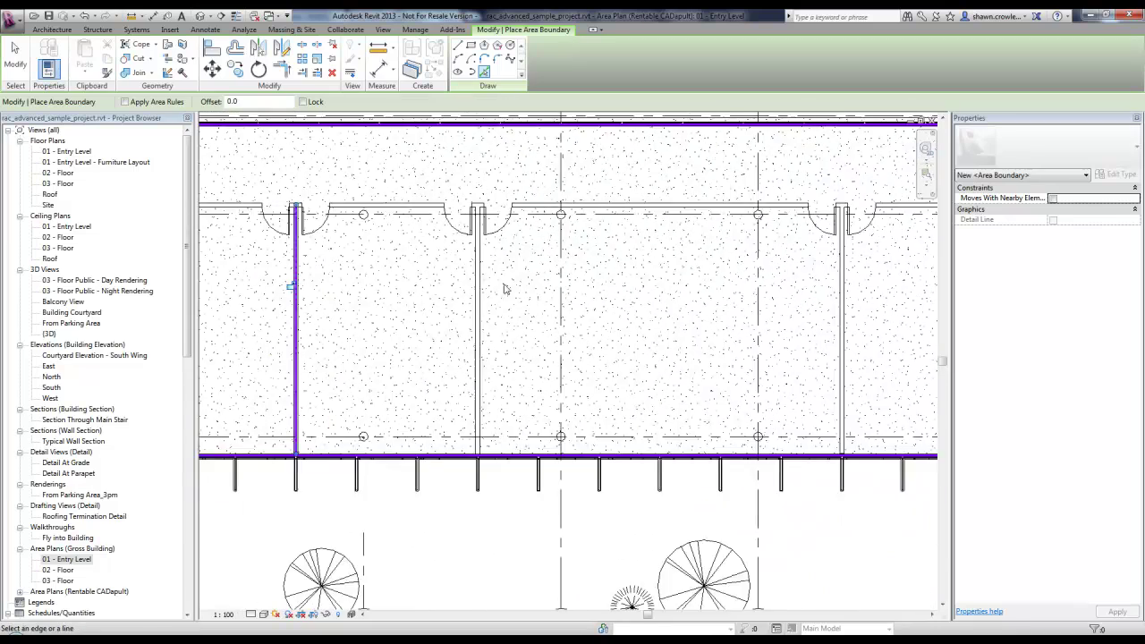
# Add area boundaries along the centerlines of the south wing partition between grids 8 and 9 and the south wing's corridor wall.
pyautogui.scroll(-2, 505, 289)
pyautogui.scroll(5, 510, 263)
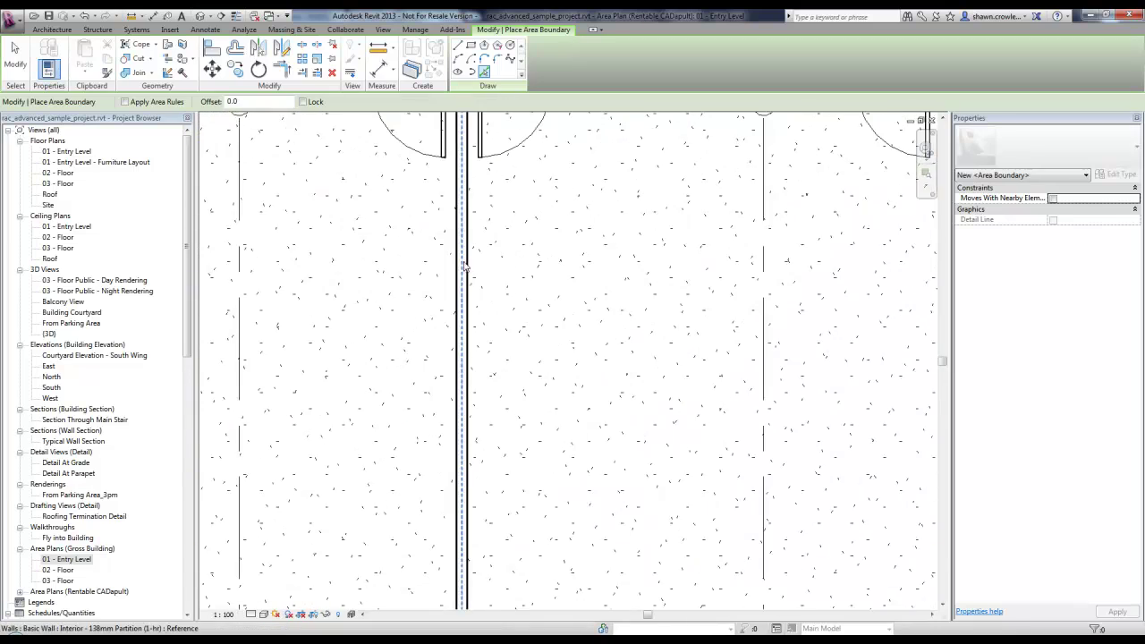
pyautogui.click(462, 263)
pyautogui.moveTo(598, 117); pyautogui.dragTo(524, 373, button='middle')
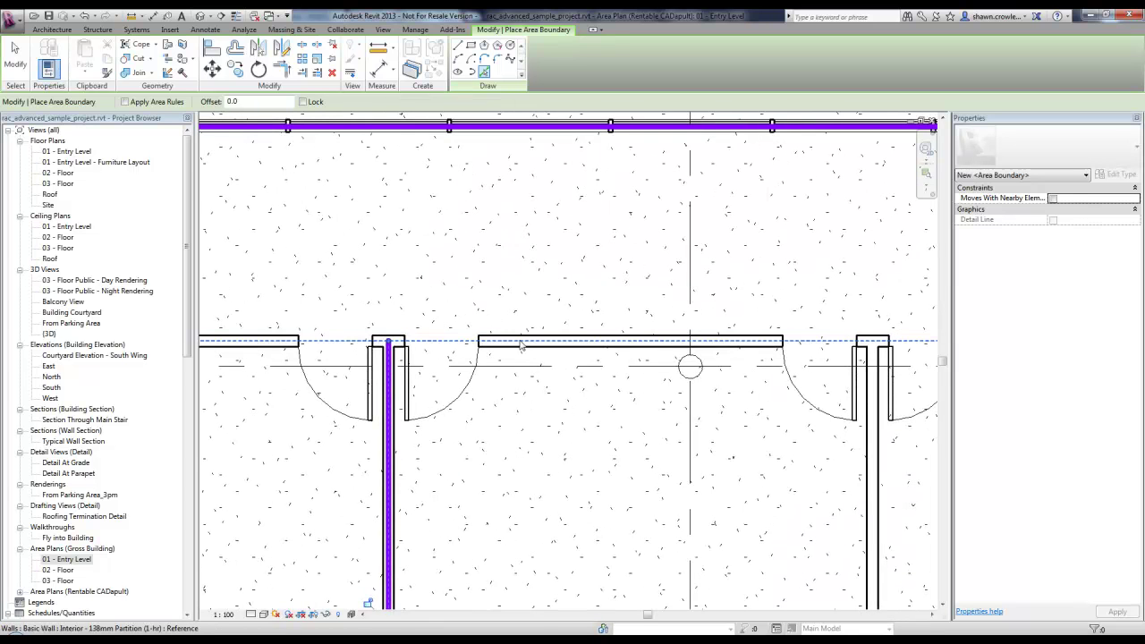
pyautogui.click(521, 346)
# Extend the south wing's corridor boundary east to the exterior wall boundary beside the end stairwell.
pyautogui.scroll(-6, 521, 345)
pyautogui.moveTo(521, 346); pyautogui.dragTo(292, 264, button='middle')
pyautogui.scroll(2, 401, 173)
pyautogui.click(304, 72)
pyautogui.scroll(4, 572, 349)
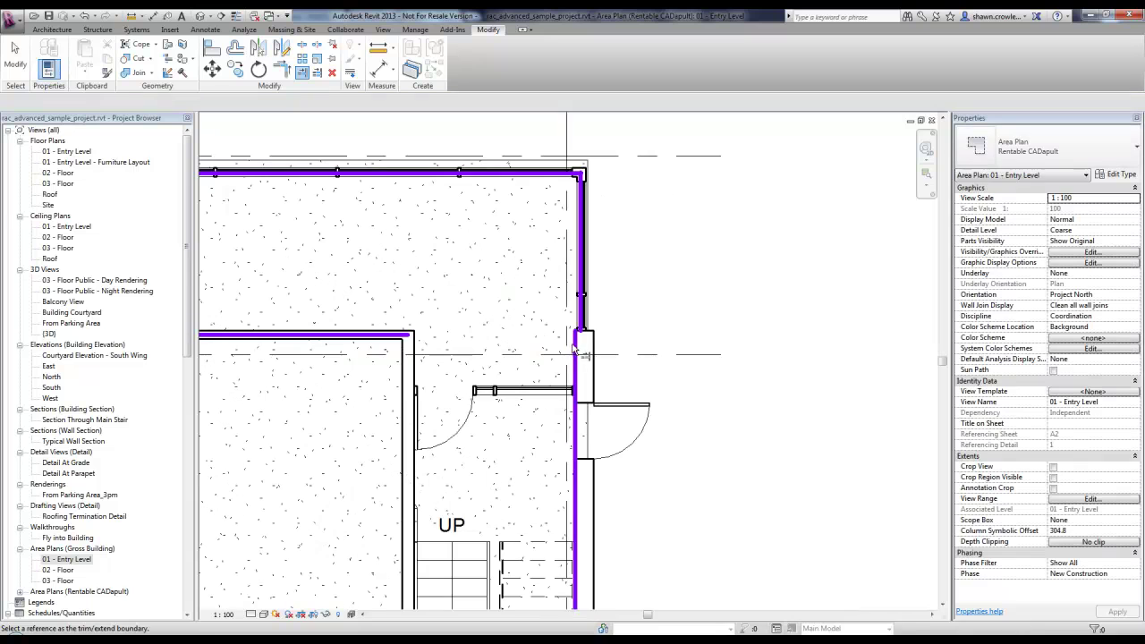
pyautogui.click(575, 346)
pyautogui.click(396, 334)
pyautogui.scroll(-3, 396, 334)
pyautogui.moveTo(358, 331); pyautogui.dragTo(645, 290, button='middle')
pyautogui.scroll(5, 644, 291)
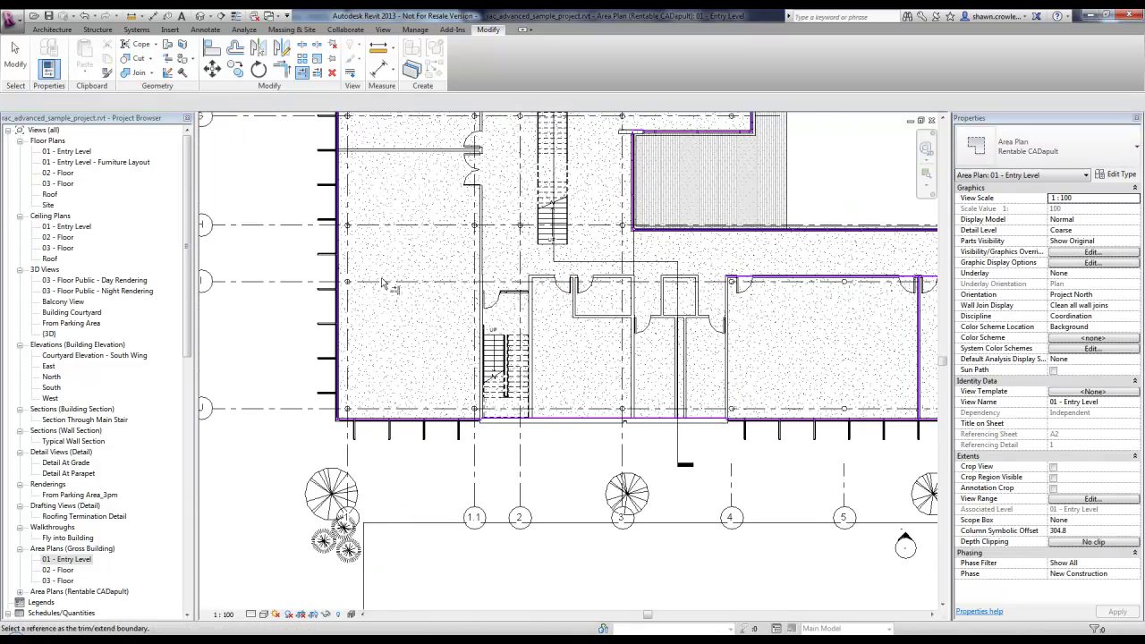
pyautogui.press('Escape')
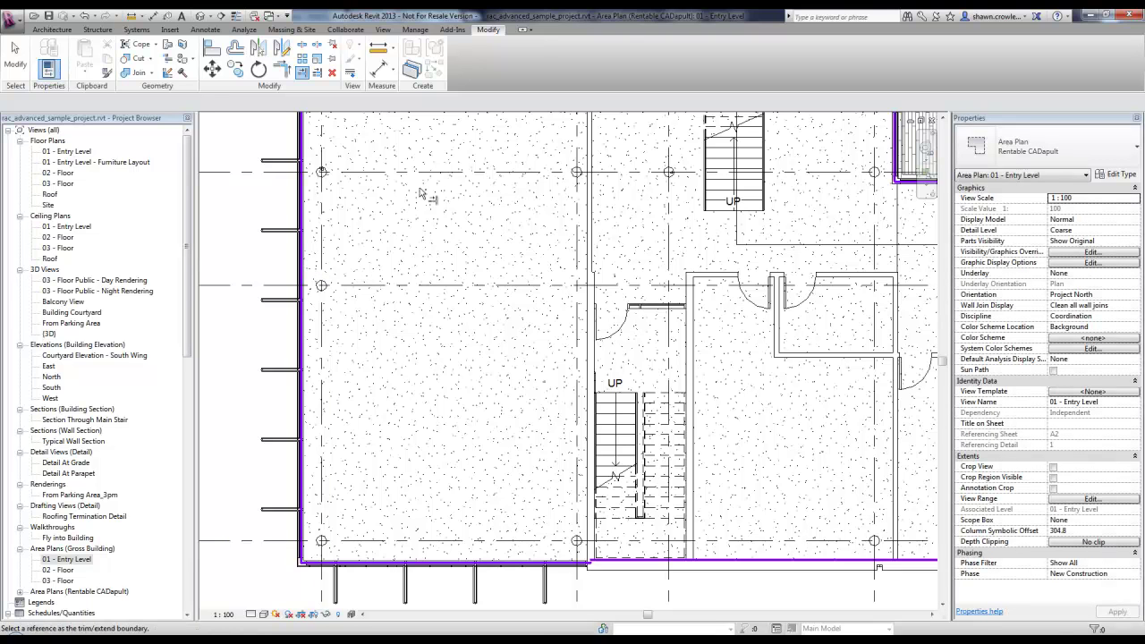
# Add an area boundary along the centerline of the wall on the west side of the southwest stairwell.
pyautogui.click(52, 30)
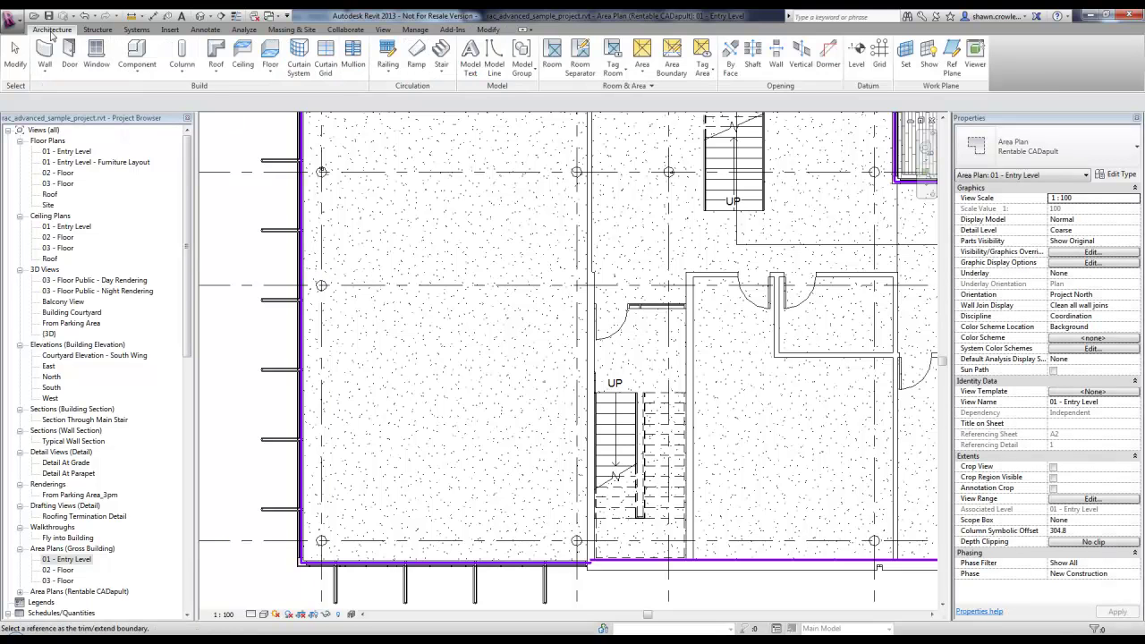
pyautogui.click(673, 67)
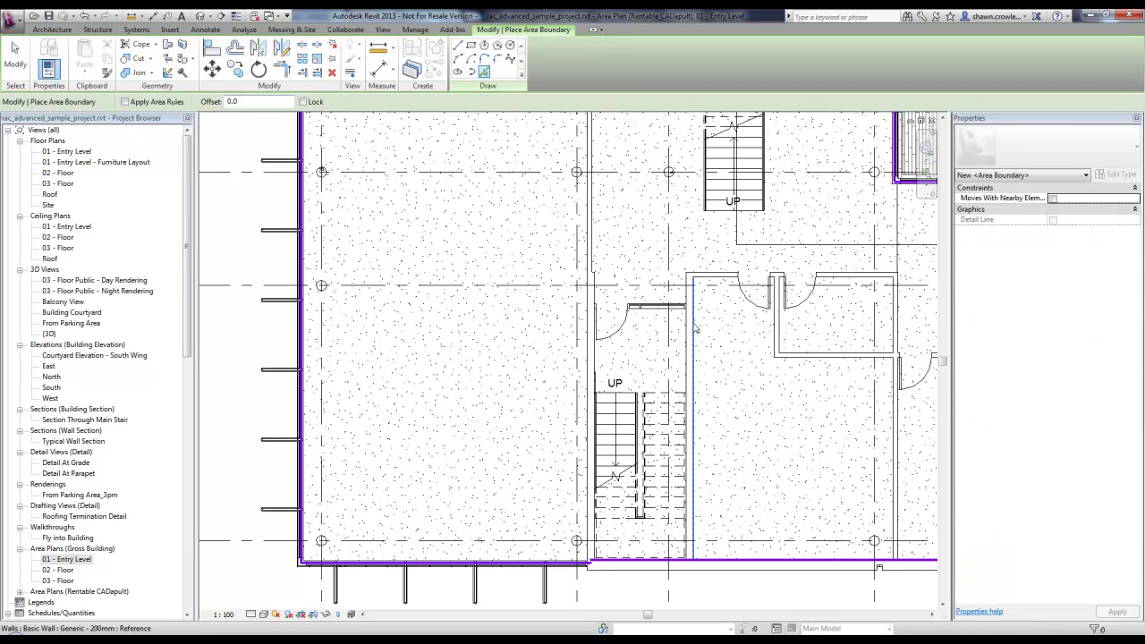
pyautogui.scroll(3, 594, 382)
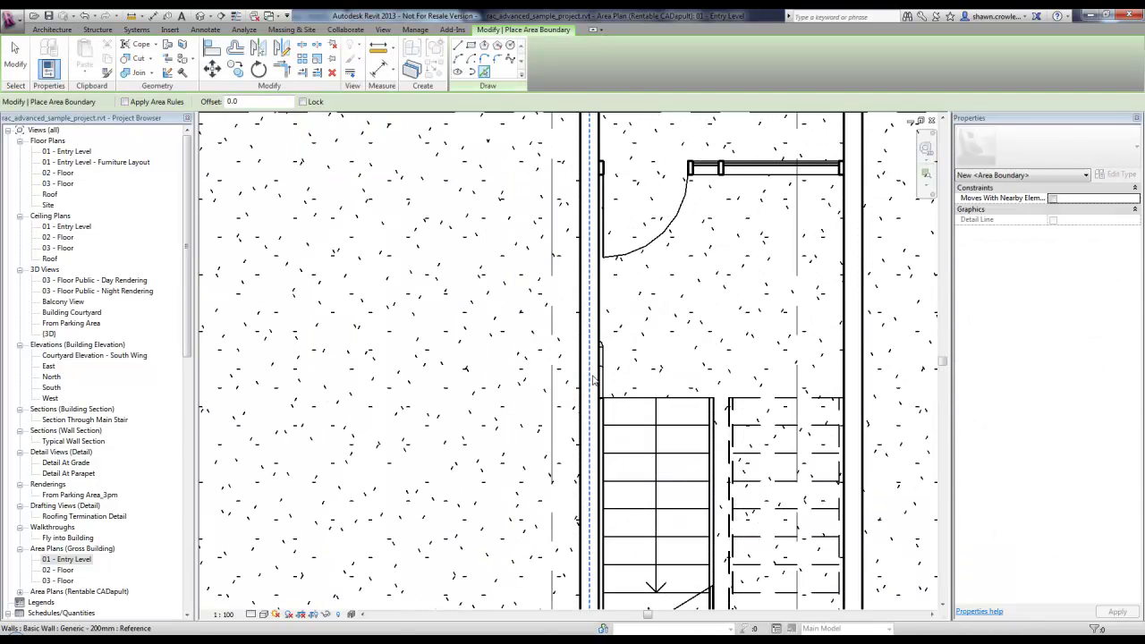
pyautogui.click(590, 378)
pyautogui.scroll(-3, 592, 376)
# Join the southwest stairwell's west boundary and the south wing's corridor boundary with Trim/Extend to Corner.
pyautogui.press('t')
pyautogui.press('r')
pyautogui.scroll(3, 597, 351)
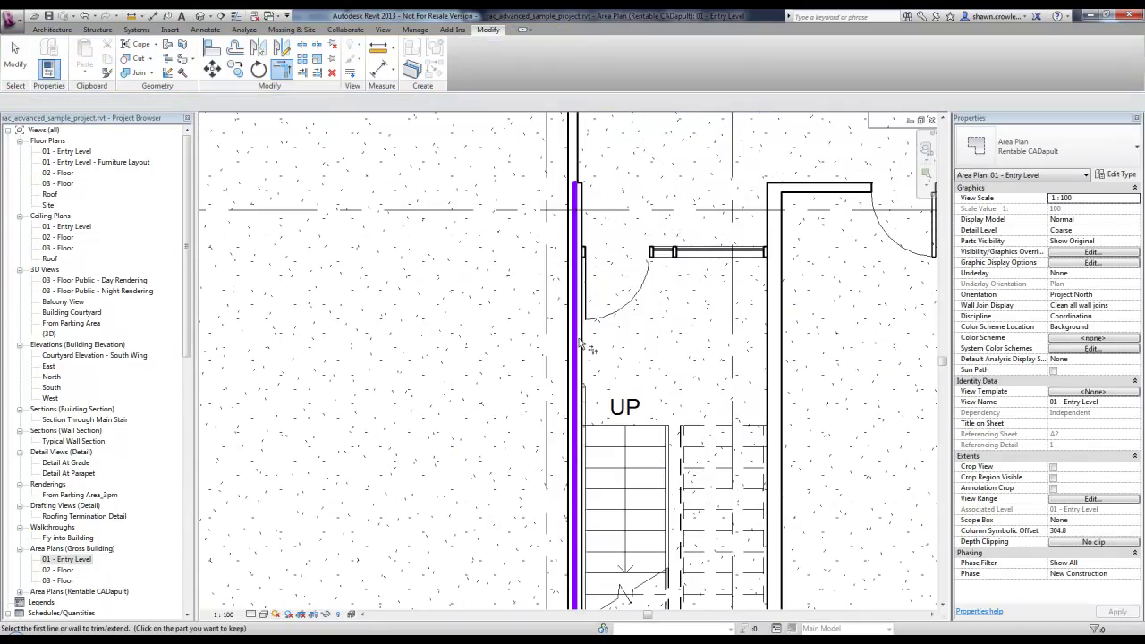
pyautogui.click(577, 343)
pyautogui.scroll(-4, 577, 343)
pyautogui.moveTo(688, 340); pyautogui.dragTo(500, 336, button='middle')
pyautogui.scroll(3, 734, 294)
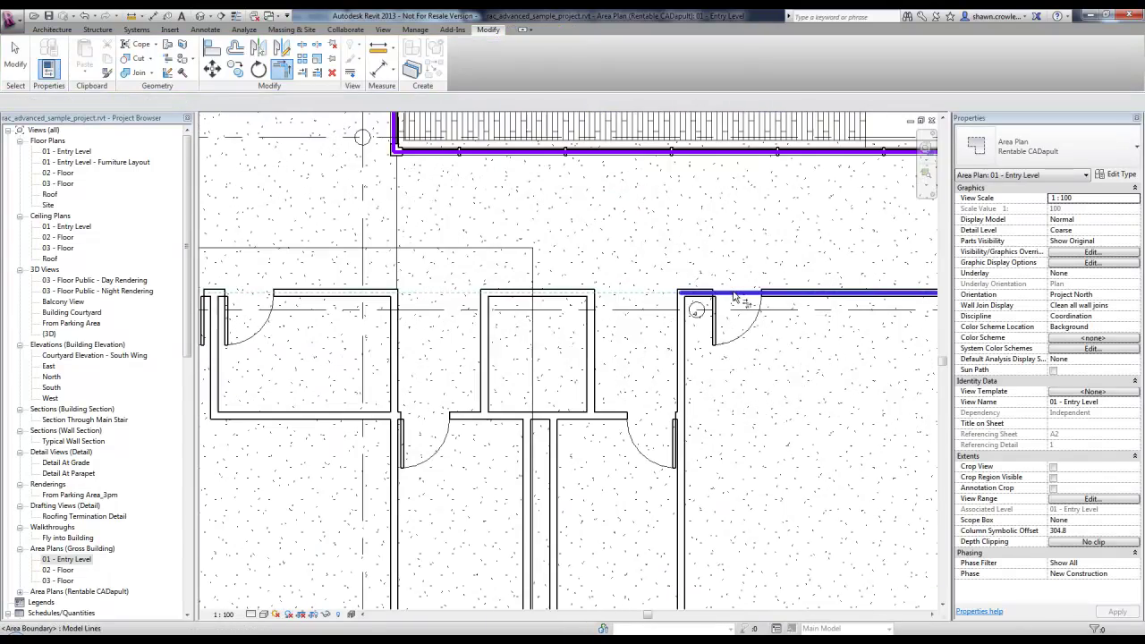
pyautogui.click(733, 294)
# Stretch the stairwell's west boundary line north along the wall between the west rooms and the central hall.
pyautogui.scroll(-4, 676, 308)
pyautogui.moveTo(403, 318); pyautogui.dragTo(652, 330, button='middle')
pyautogui.scroll(-1, 522, 468)
pyautogui.moveTo(487, 333); pyautogui.dragTo(510, 407, button='middle')
pyautogui.scroll(1, 510, 407)
pyautogui.scroll(-3, 499, 349)
pyautogui.scroll(2, 517, 506)
pyautogui.click(522, 459)
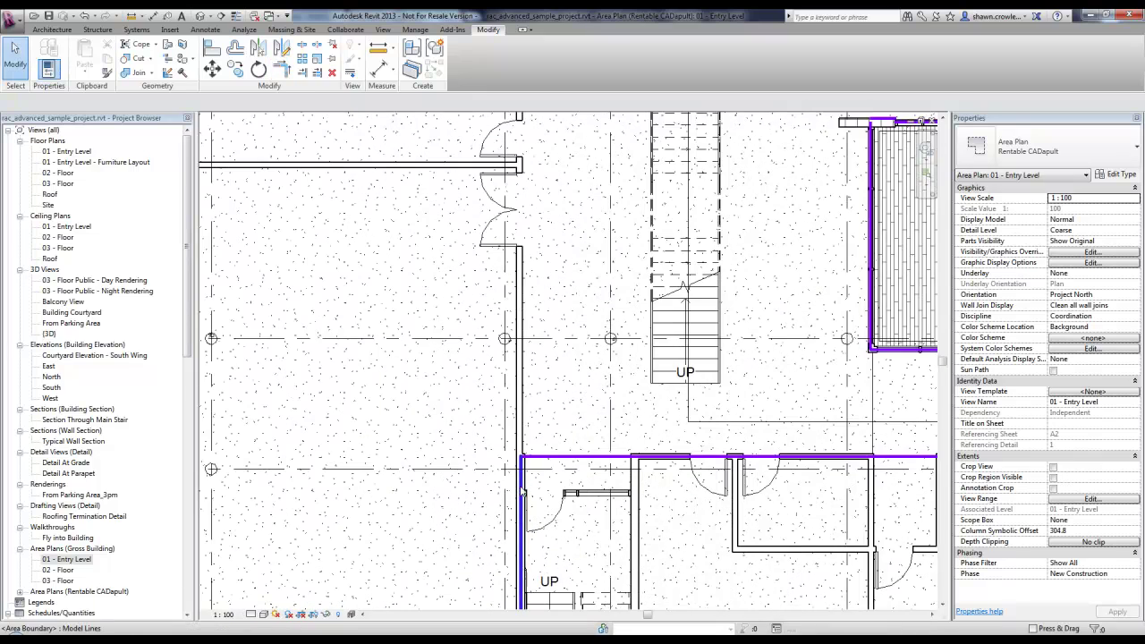
pyautogui.moveTo(521, 457); pyautogui.dragTo(517, 340)
pyautogui.moveTo(522, 154); pyautogui.dragTo(476, 575, button='middle')
pyautogui.moveTo(479, 581); pyautogui.dragTo(474, 313)
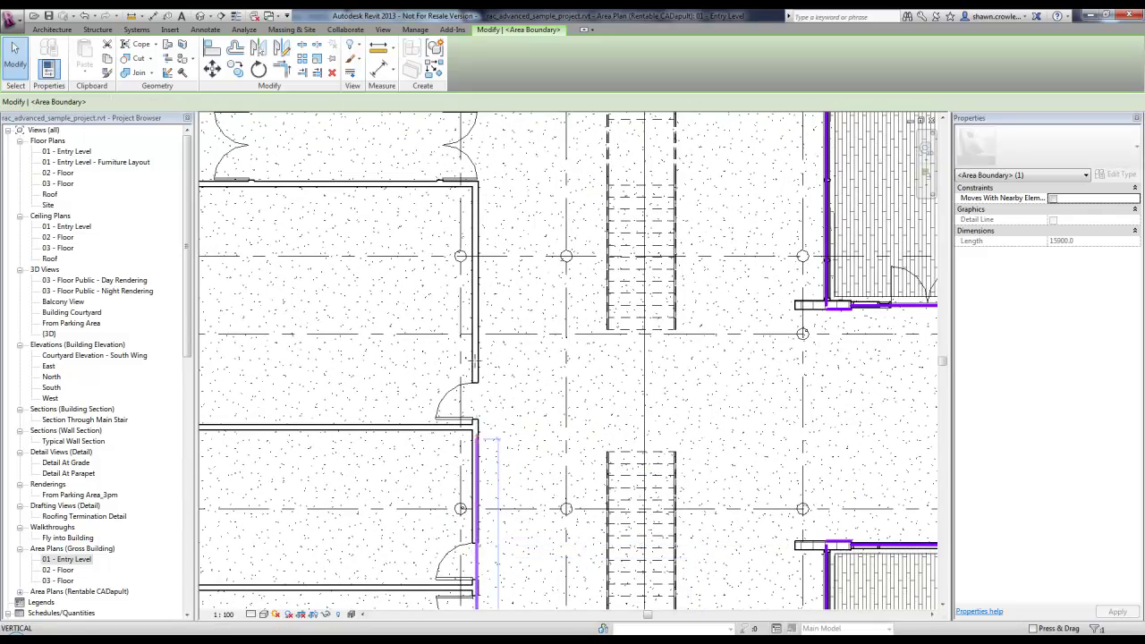
pyautogui.moveTo(476, 246); pyautogui.dragTo(476, 244)
# Join the central hall's west boundary to the west entrance's glazed partition boundary with Trim/Extend to Corner.
pyautogui.moveTo(555, 353); pyautogui.dragTo(691, 595, button='middle')
pyautogui.scroll(-1, 673, 577)
pyautogui.scroll(2, 572, 326)
pyautogui.press('t')
pyautogui.press('r')
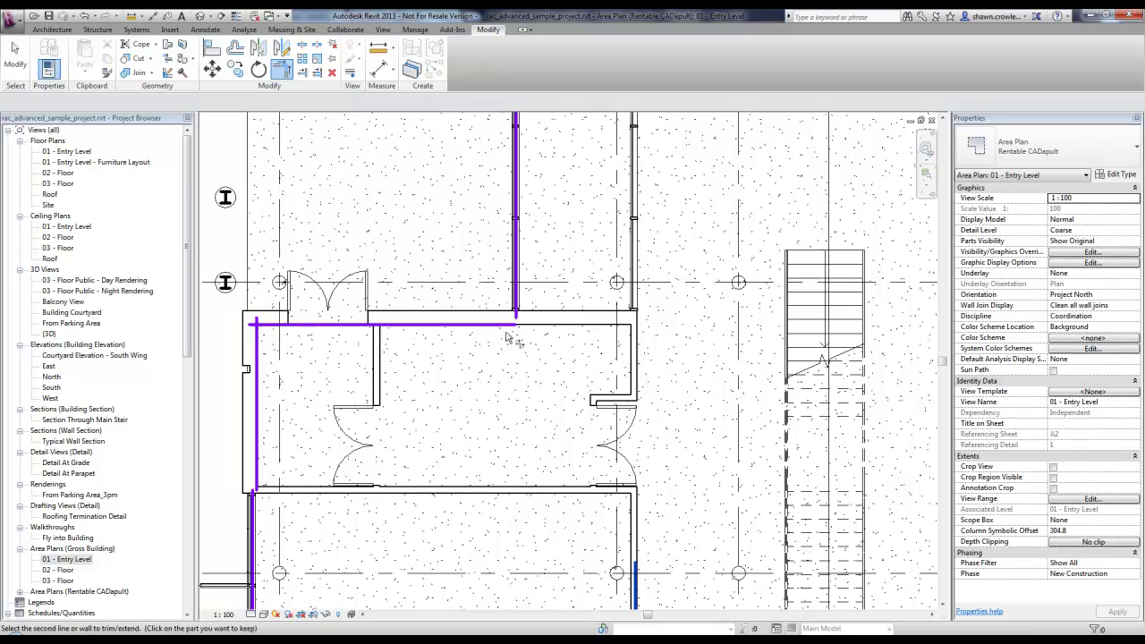
pyautogui.click(505, 332)
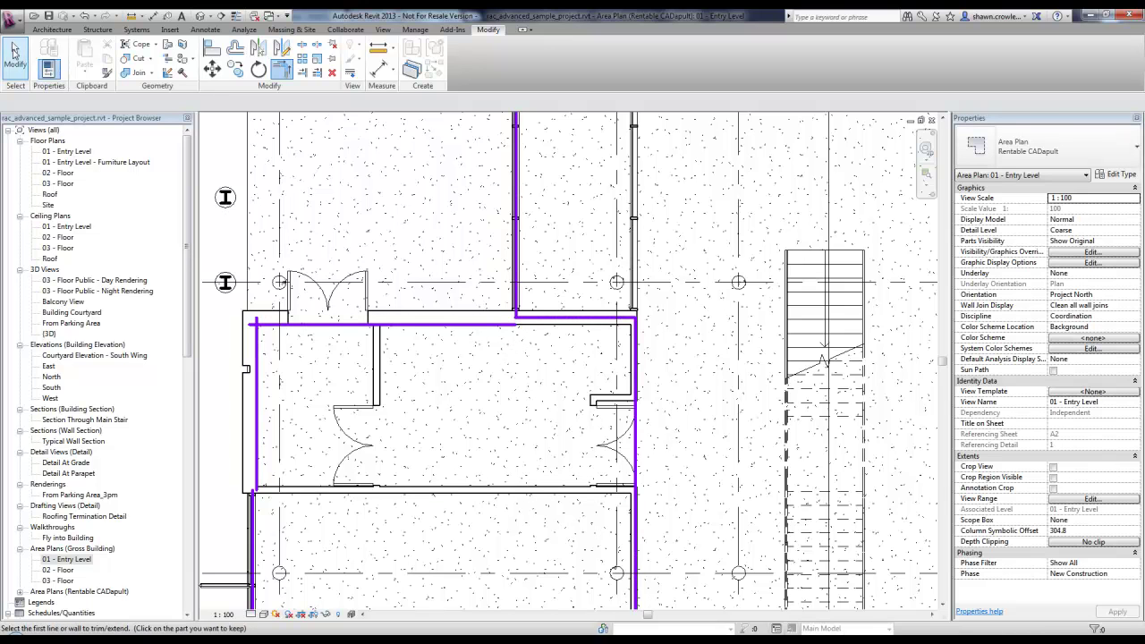
pyautogui.click(14, 52)
# Place areas in the north wing's three bounded spaces: the dining room, the middle rooms and the east rooms.
pyautogui.scroll(-5, 615, 316)
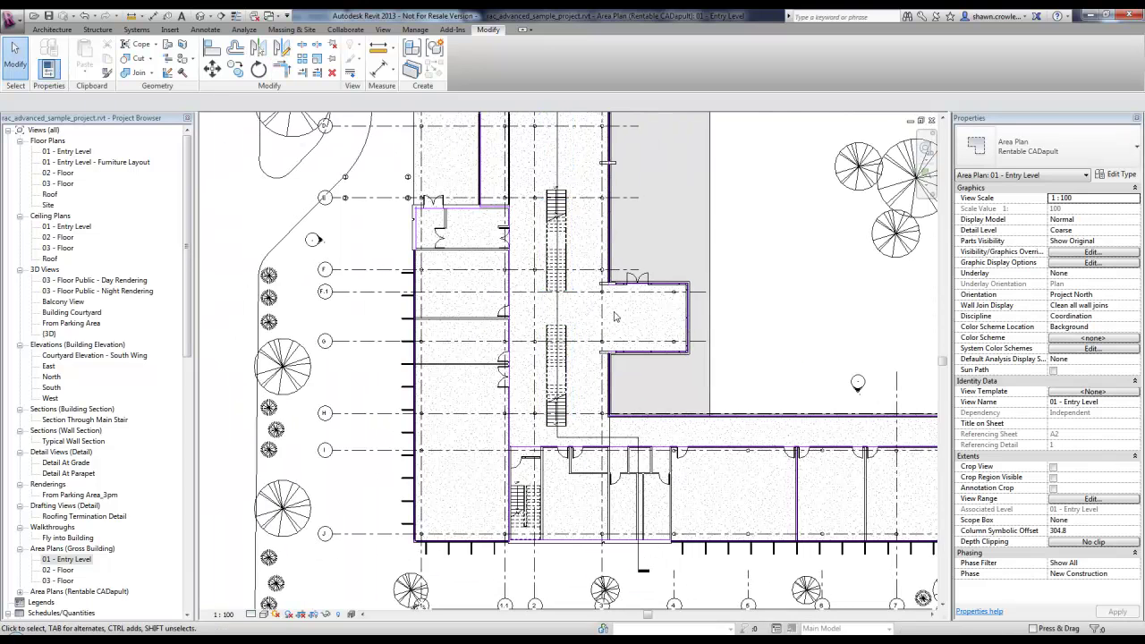
pyautogui.scroll(-1, 693, 290)
pyautogui.moveTo(736, 292); pyautogui.dragTo(505, 481, button='middle')
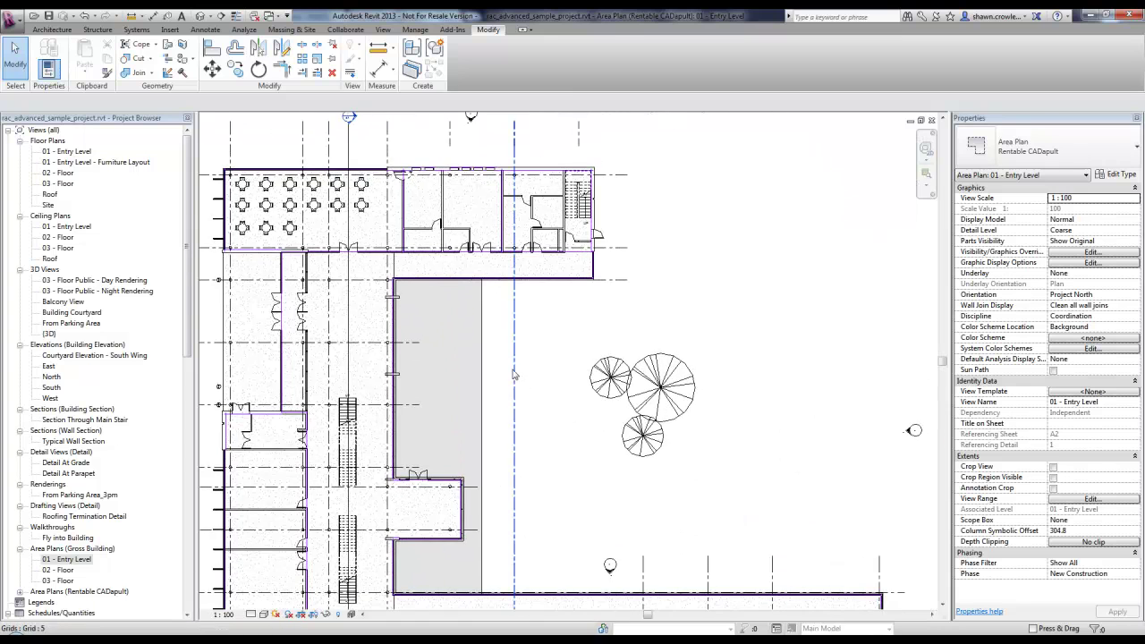
pyautogui.scroll(-2, 516, 370)
pyautogui.scroll(1, 516, 370)
pyautogui.moveTo(516, 370); pyautogui.dragTo(625, 358, button='middle')
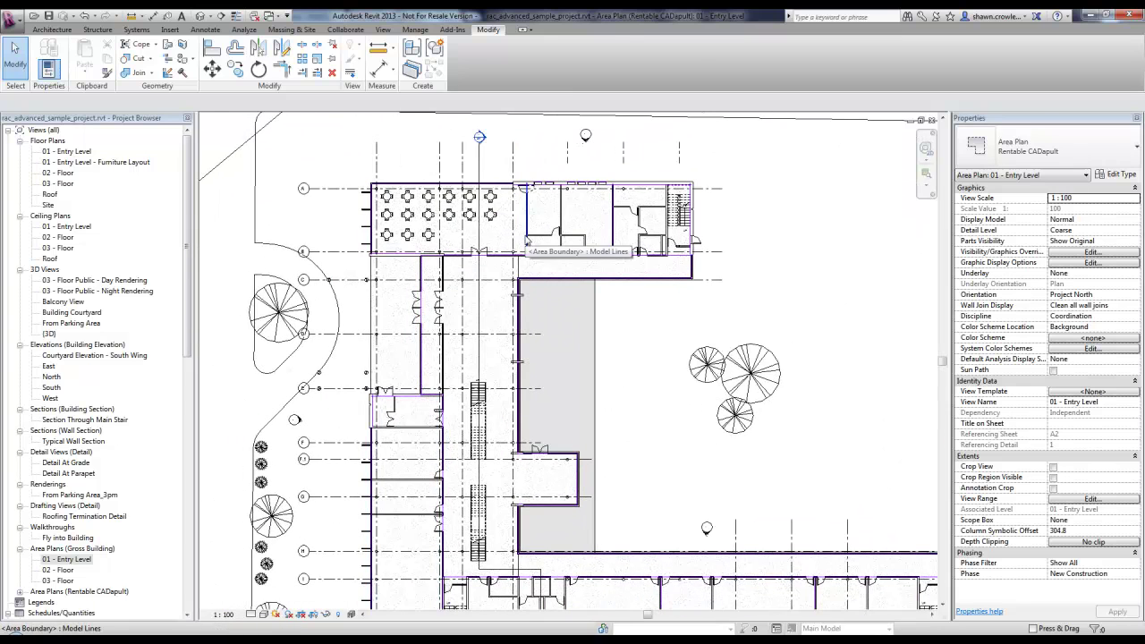
pyautogui.click(44, 29)
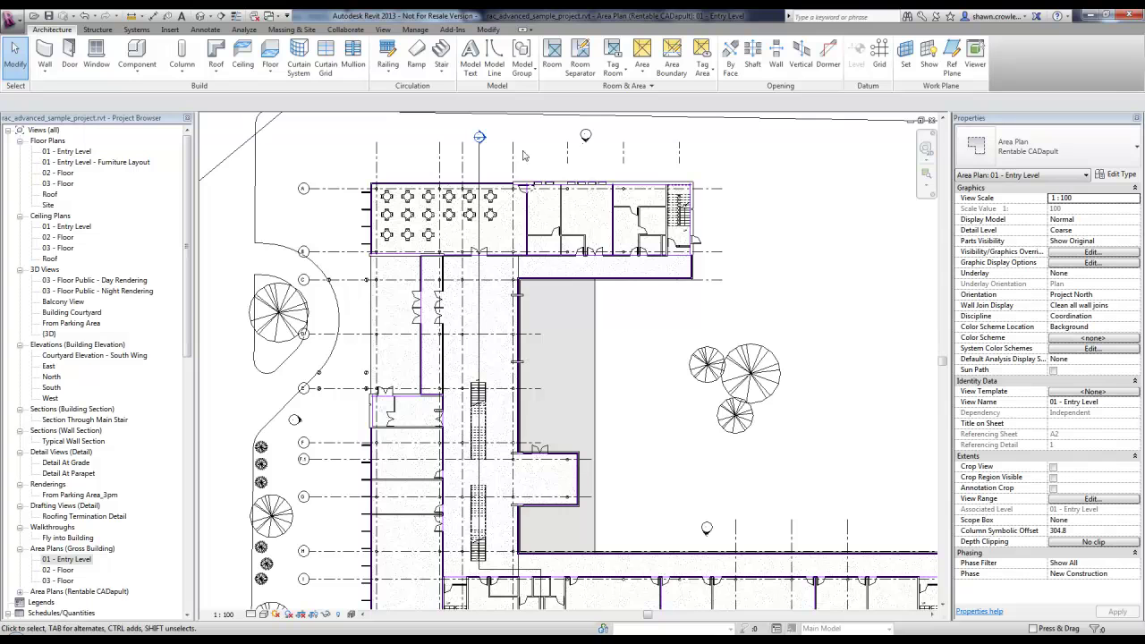
pyautogui.click(641, 75)
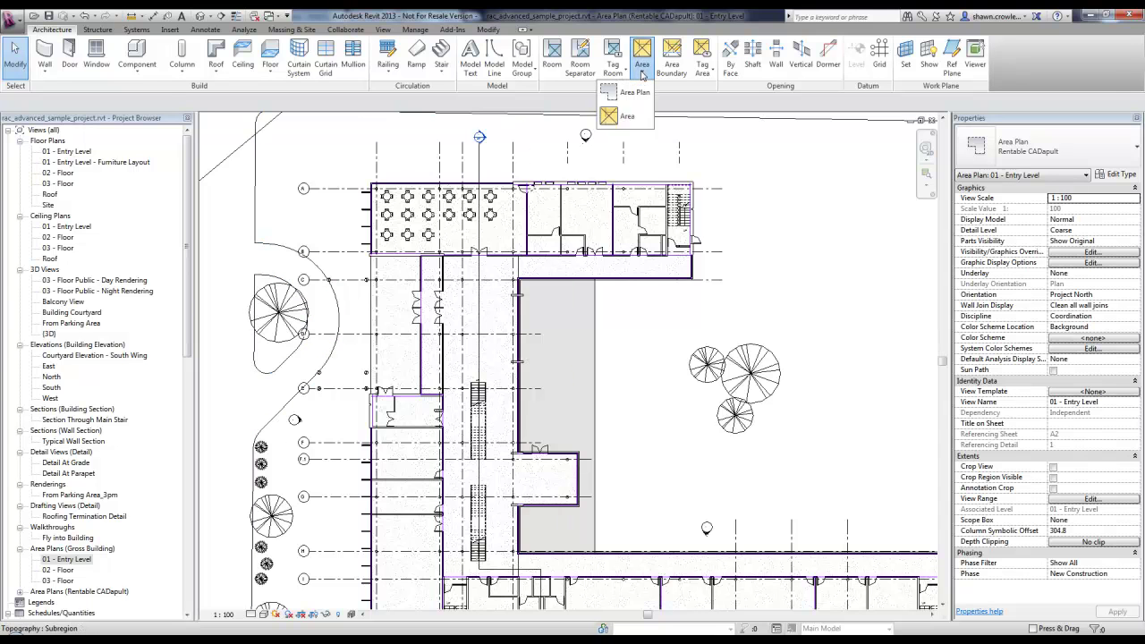
pyautogui.click(629, 117)
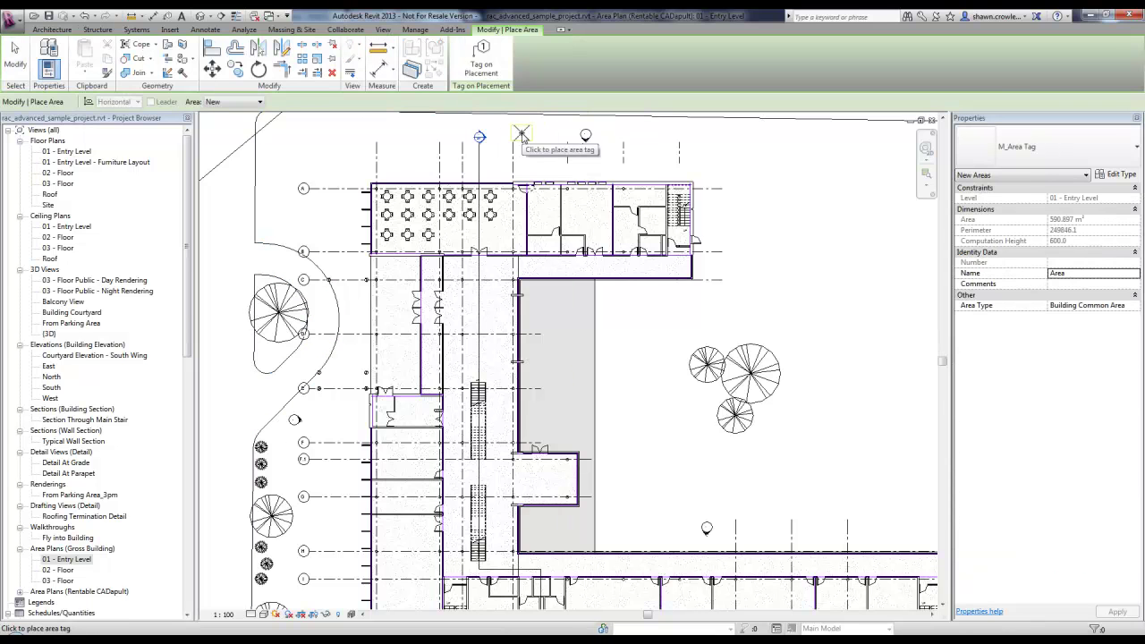
pyautogui.scroll(3, 488, 145)
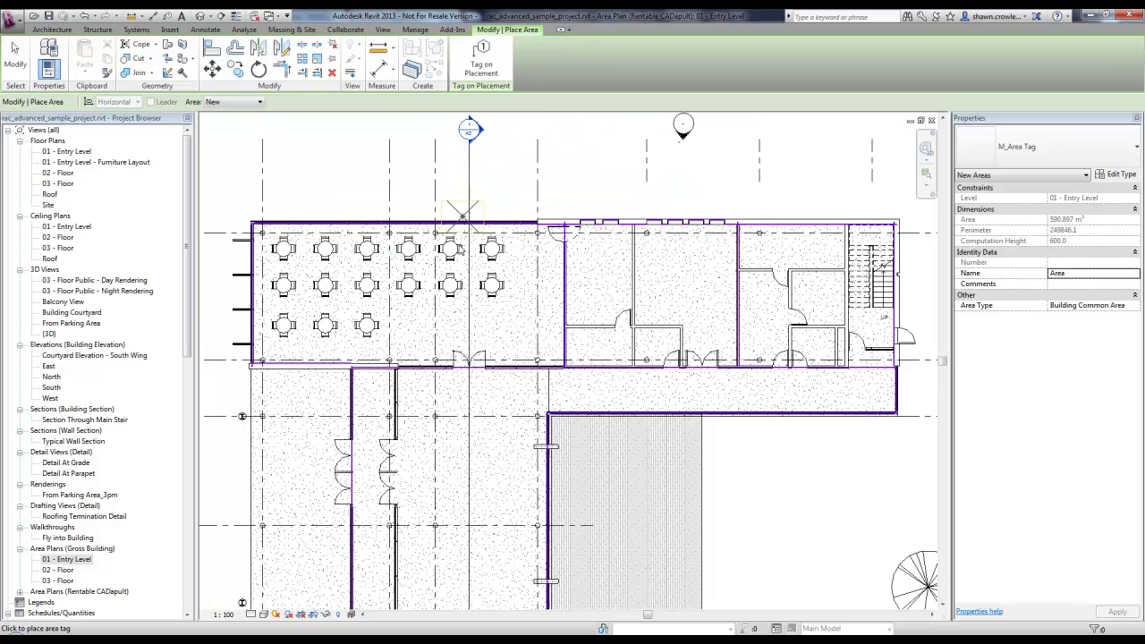
pyautogui.scroll(2, 433, 301)
pyautogui.moveTo(433, 301); pyautogui.dragTo(493, 295, button='middle')
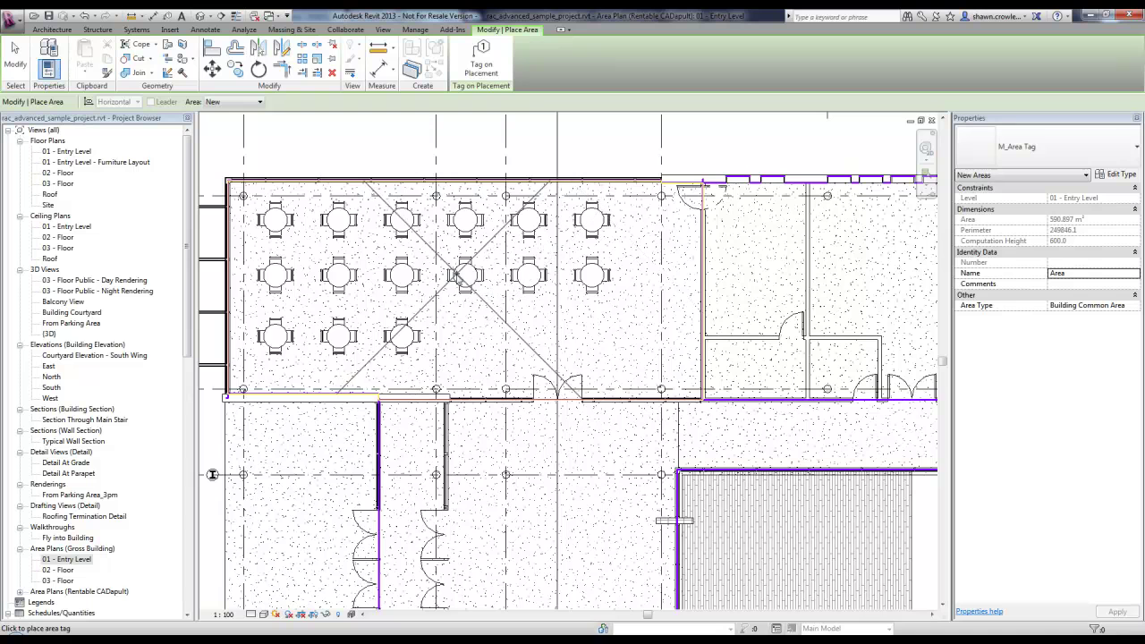
pyautogui.click(656, 295)
pyautogui.moveTo(685, 285); pyautogui.dragTo(332, 295, button='middle')
pyautogui.click(479, 289)
pyautogui.click(747, 307)
# Place one area in the central hall and corridors and another in the block of rooms west of the hall.
pyautogui.scroll(-5, 747, 306)
pyautogui.scroll(3, 602, 337)
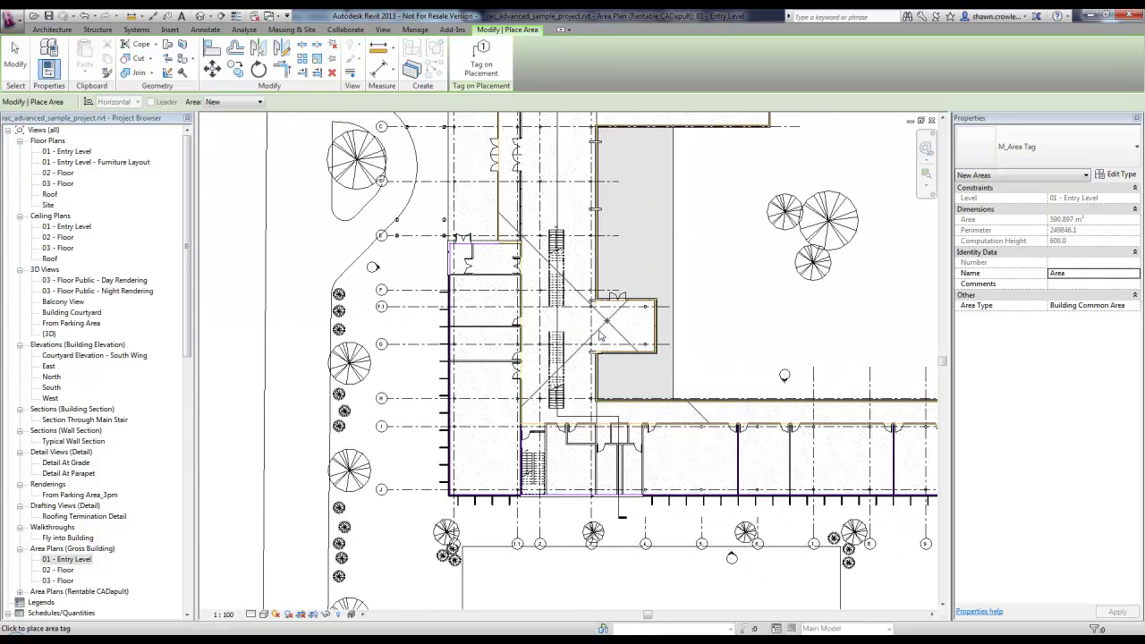
pyautogui.click(556, 148)
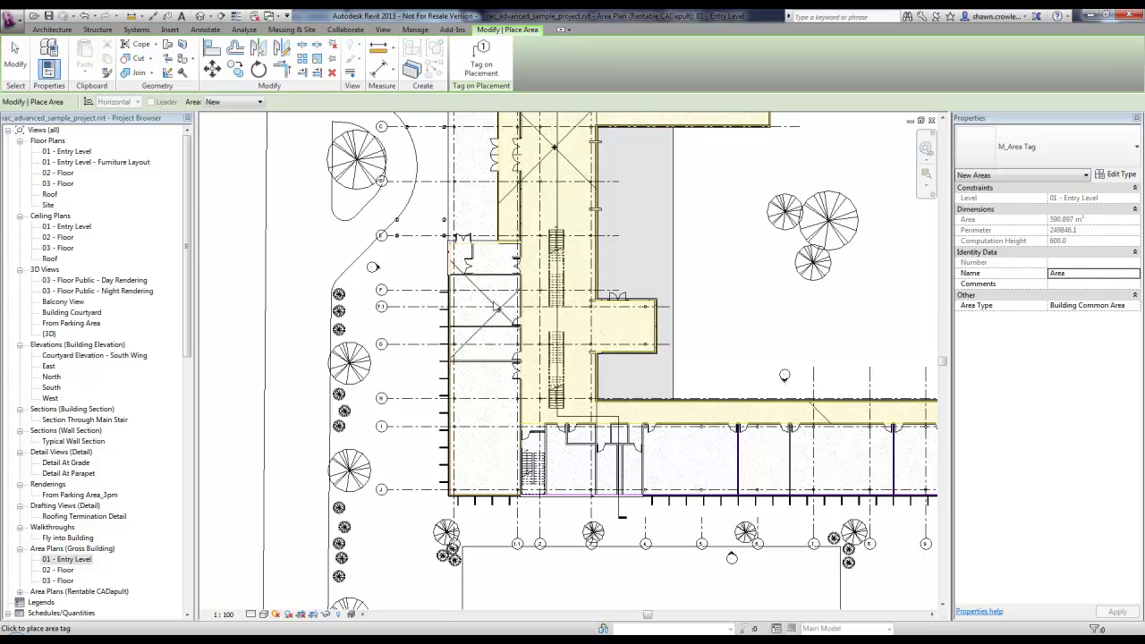
pyautogui.scroll(2, 483, 268)
pyautogui.click(480, 422)
# Place an area in each of the south wing's three bounded room groups and finish area placement.
pyautogui.moveTo(656, 533); pyautogui.dragTo(423, 363, button='middle')
pyautogui.scroll(2, 417, 360)
pyautogui.click(662, 382)
pyautogui.moveTo(697, 375); pyautogui.dragTo(234, 373, button='middle')
pyautogui.scroll(-1, 235, 373)
pyautogui.click(524, 389)
pyautogui.click(742, 371)
pyautogui.scroll(-2, 756, 334)
pyautogui.scroll(-6, 754, 335)
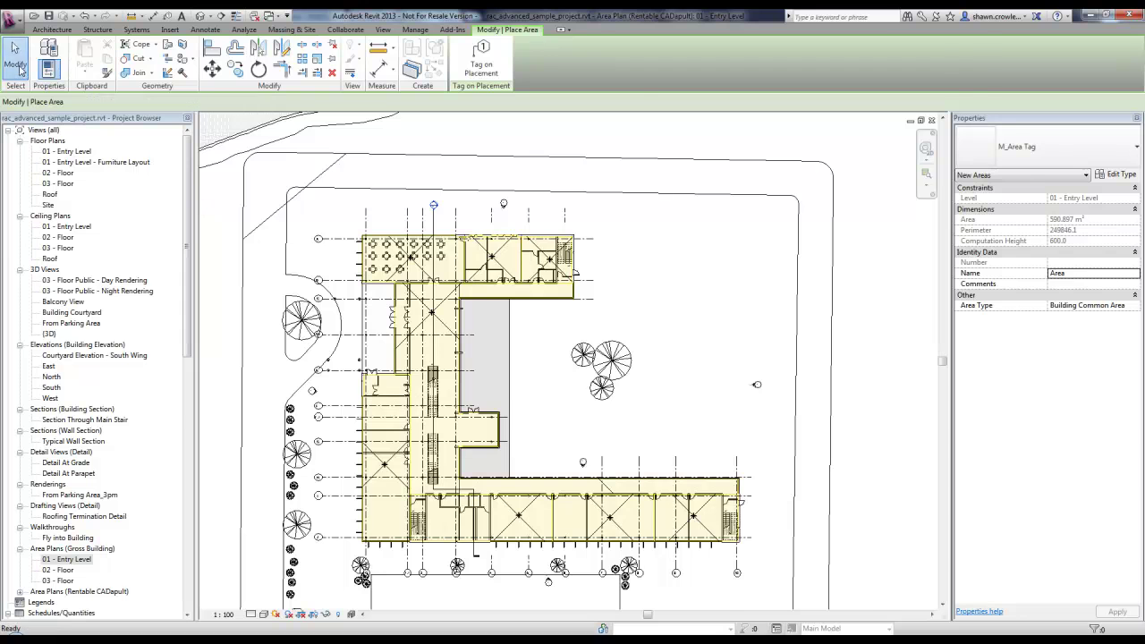
pyautogui.click(15, 55)
# Tag all untagged areas in the current view with M_Area Tag, using horizontal orientation and no leader.
pyautogui.moveTo(413, 267); pyautogui.dragTo(459, 219, button='middle')
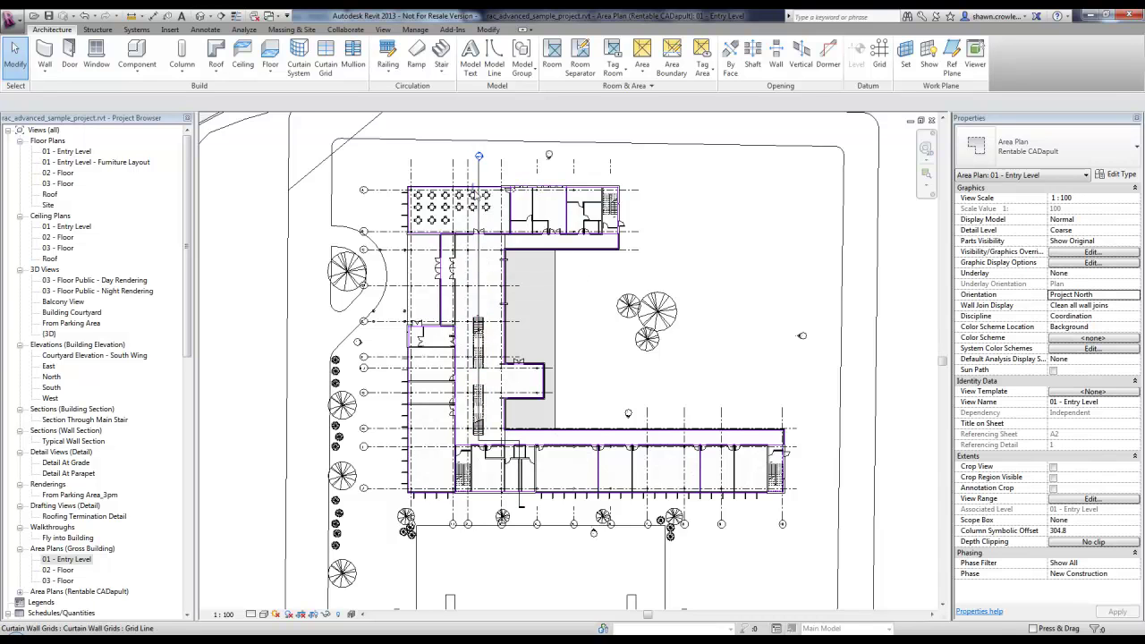
pyautogui.click(706, 77)
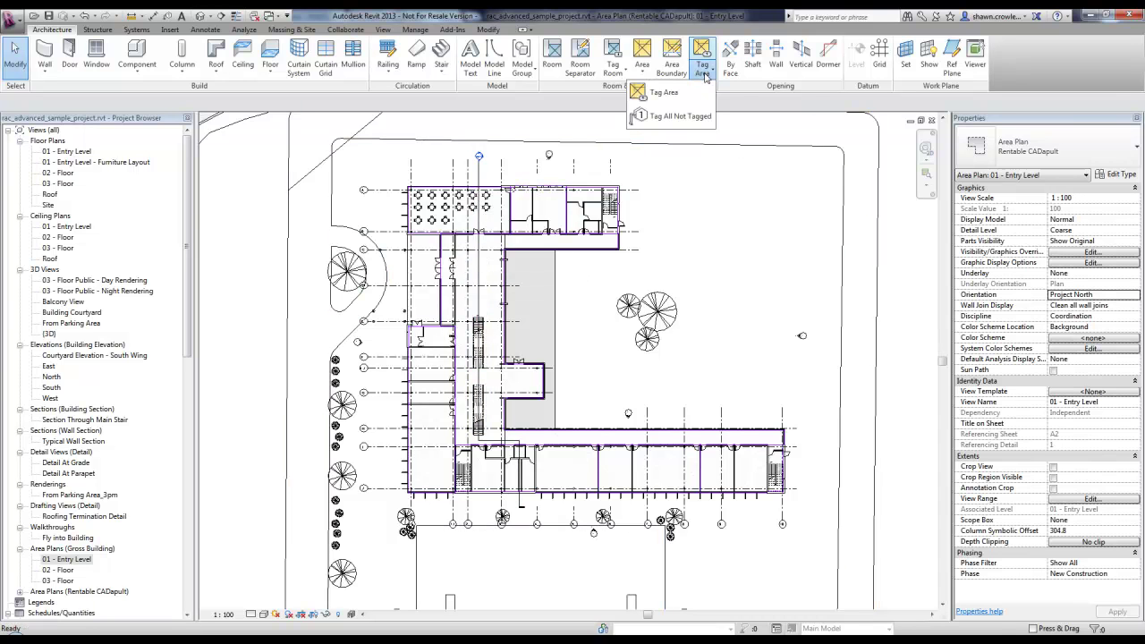
pyautogui.click(676, 117)
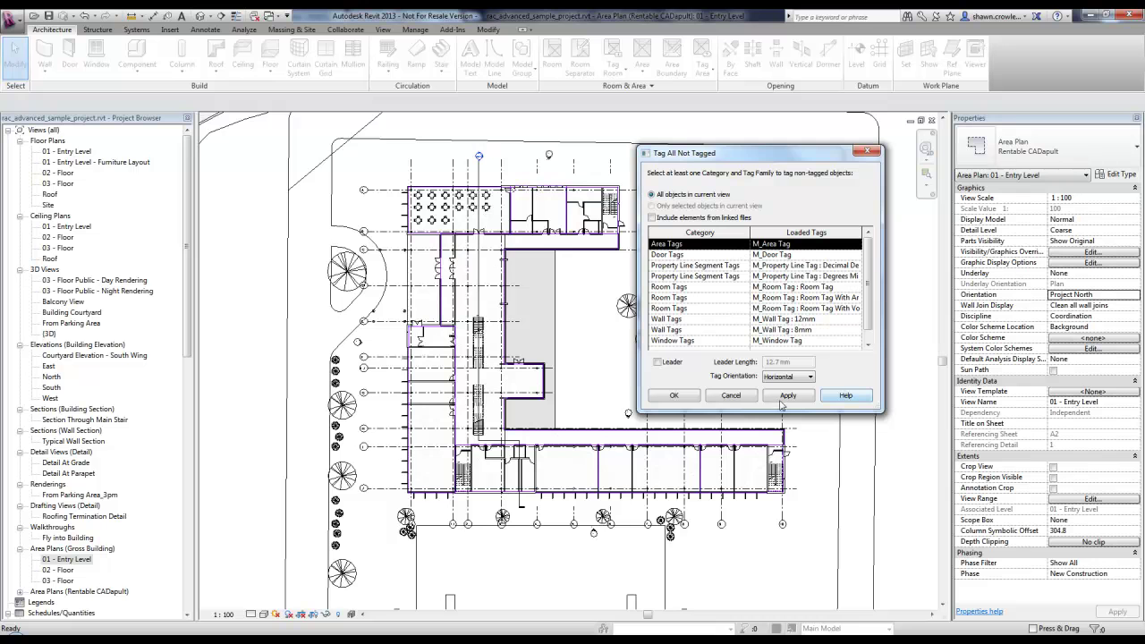
pyautogui.click(680, 397)
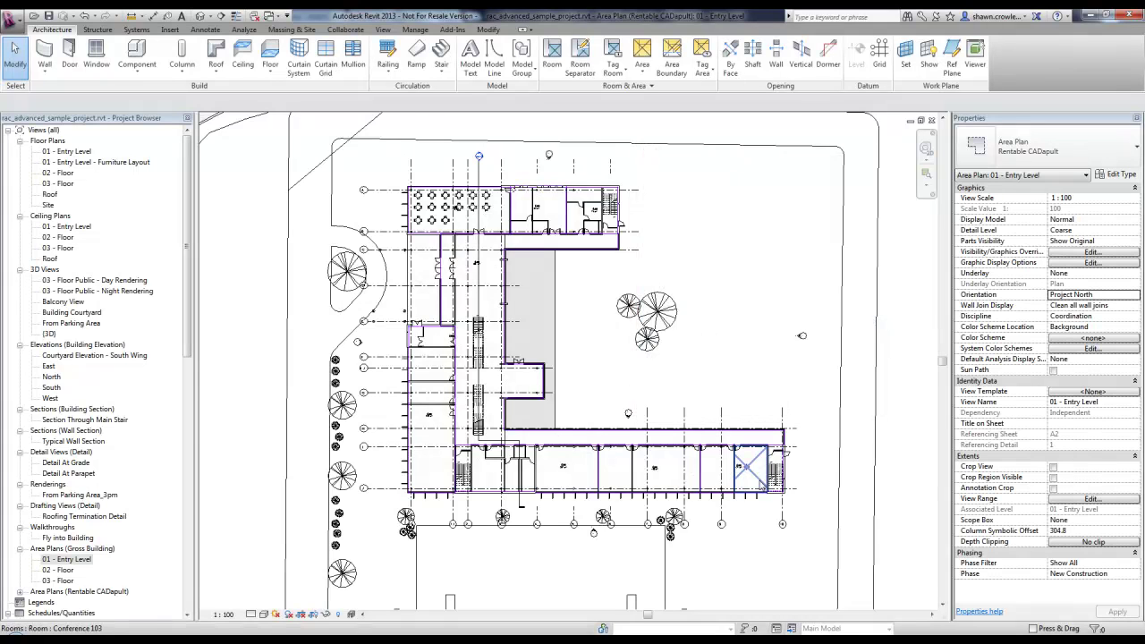
# Examine the area tags and boundary lines in the south wing and check the properties of the room in the middle space.
pyautogui.scroll(5, 660, 415)
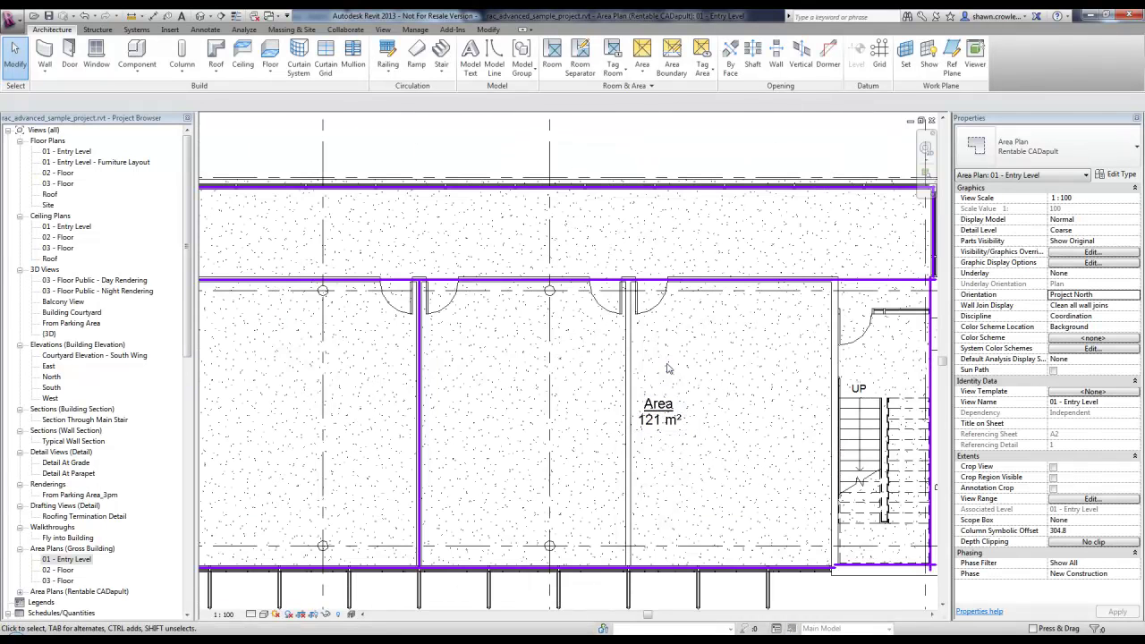
pyautogui.scroll(-3, 668, 360)
pyautogui.scroll(5, 597, 342)
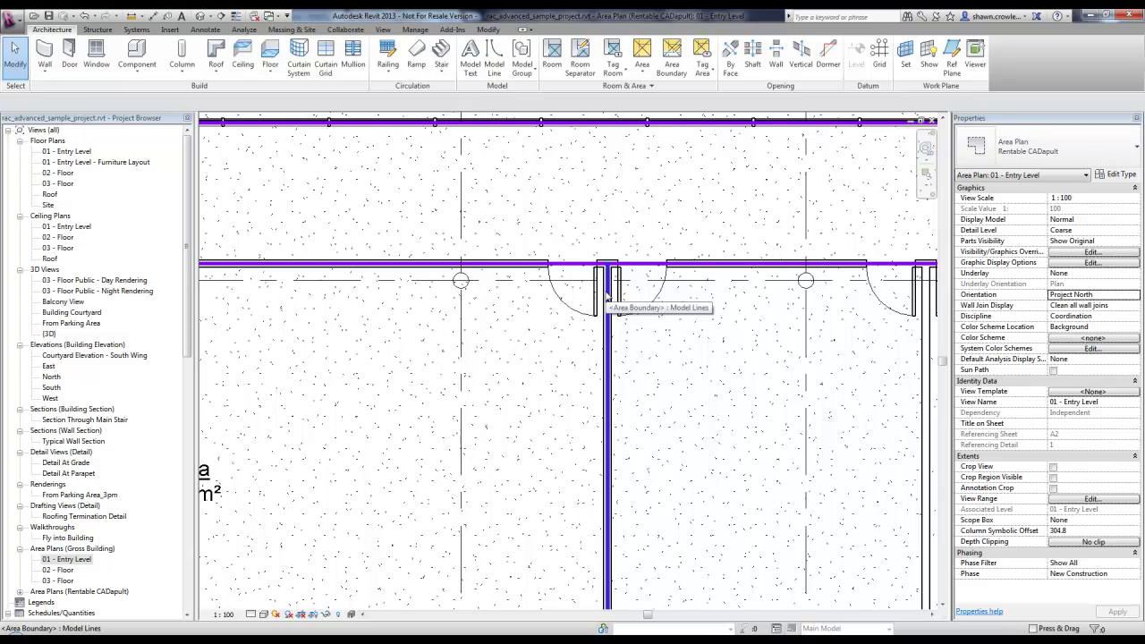
pyautogui.scroll(-4, 608, 299)
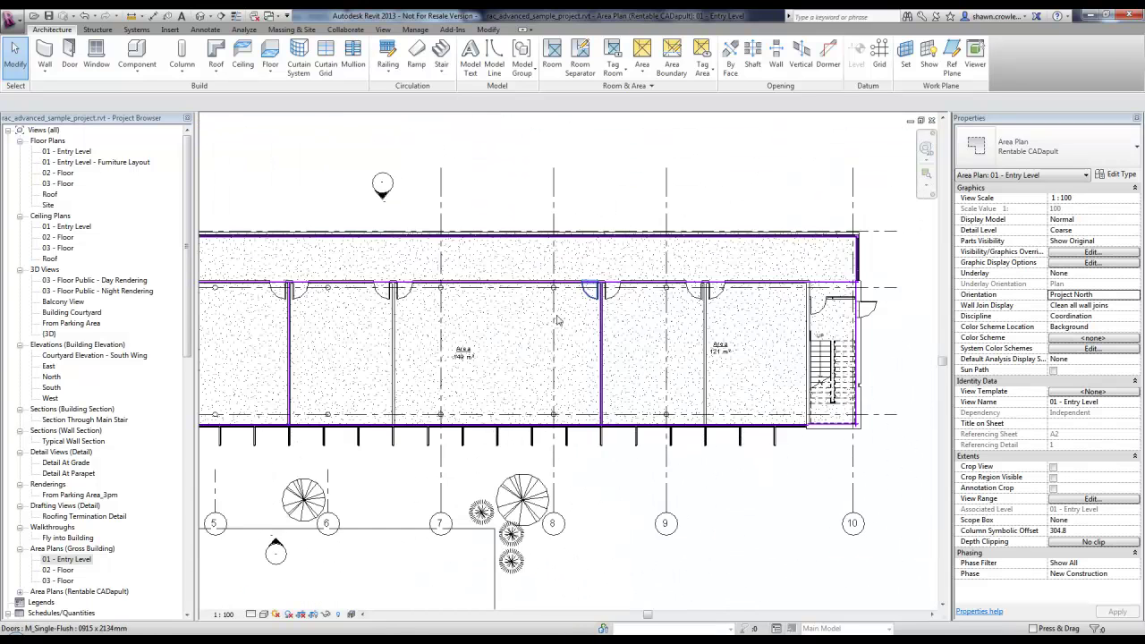
pyautogui.click(511, 345)
pyautogui.moveTo(507, 343); pyautogui.dragTo(665, 343, button='middle')
pyautogui.scroll(-1, 606, 340)
pyautogui.scroll(2, 649, 341)
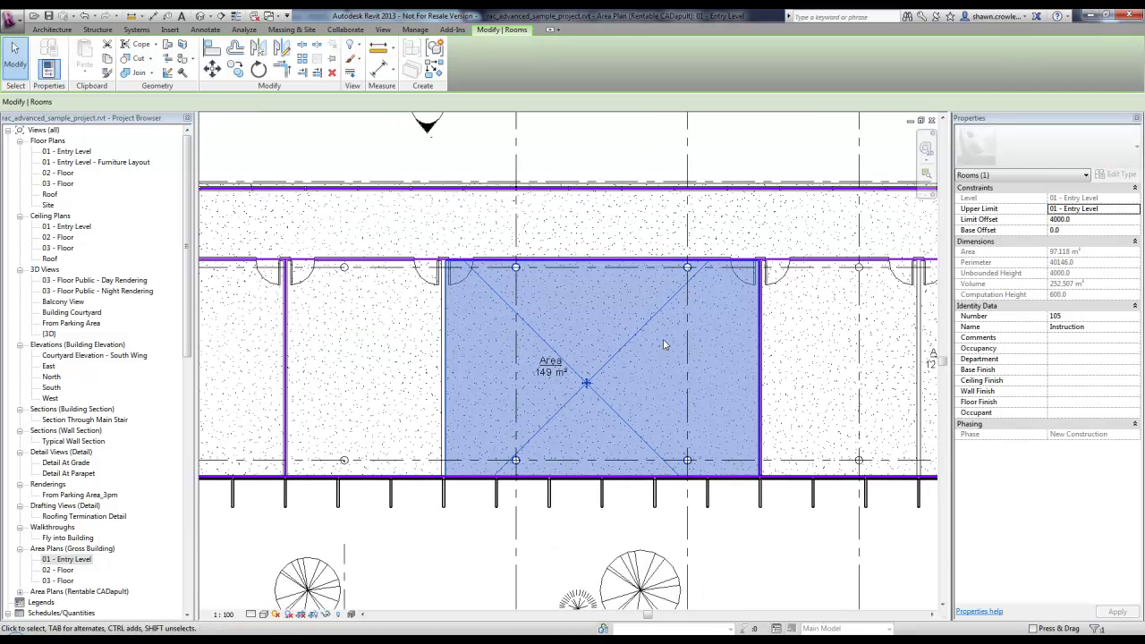
pyautogui.click(628, 280)
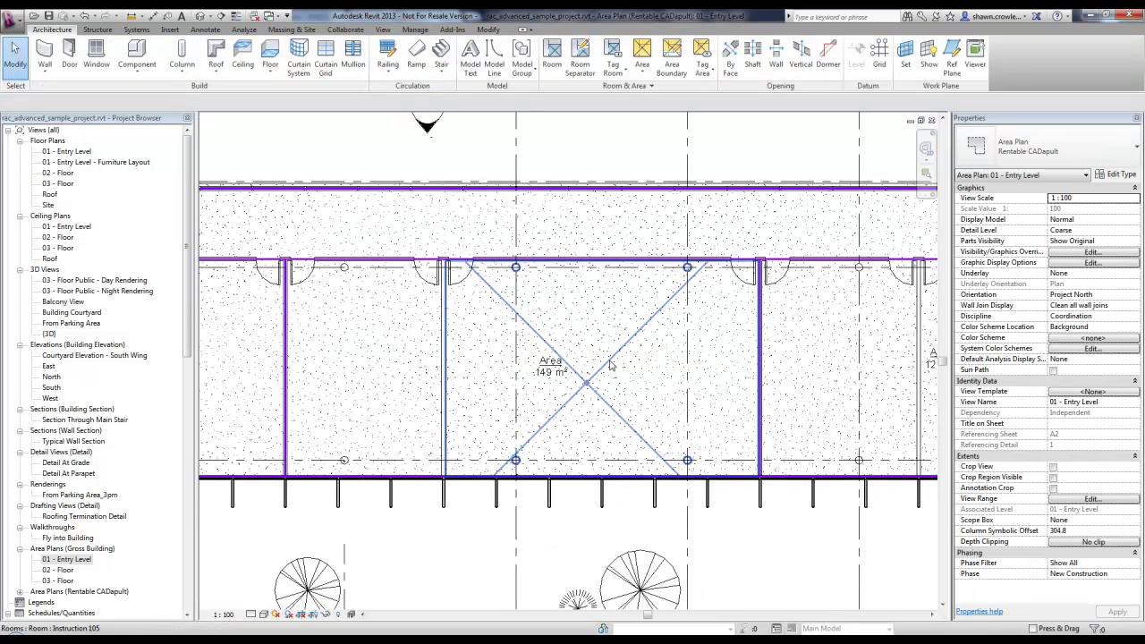
# Hide the Rooms and Furniture model categories in the area plan through the Visibility/Graphic Overrides.
pyautogui.moveTo(585, 303); pyautogui.dragTo(692, 307, button='middle')
pyautogui.press('v')
pyautogui.press('g')
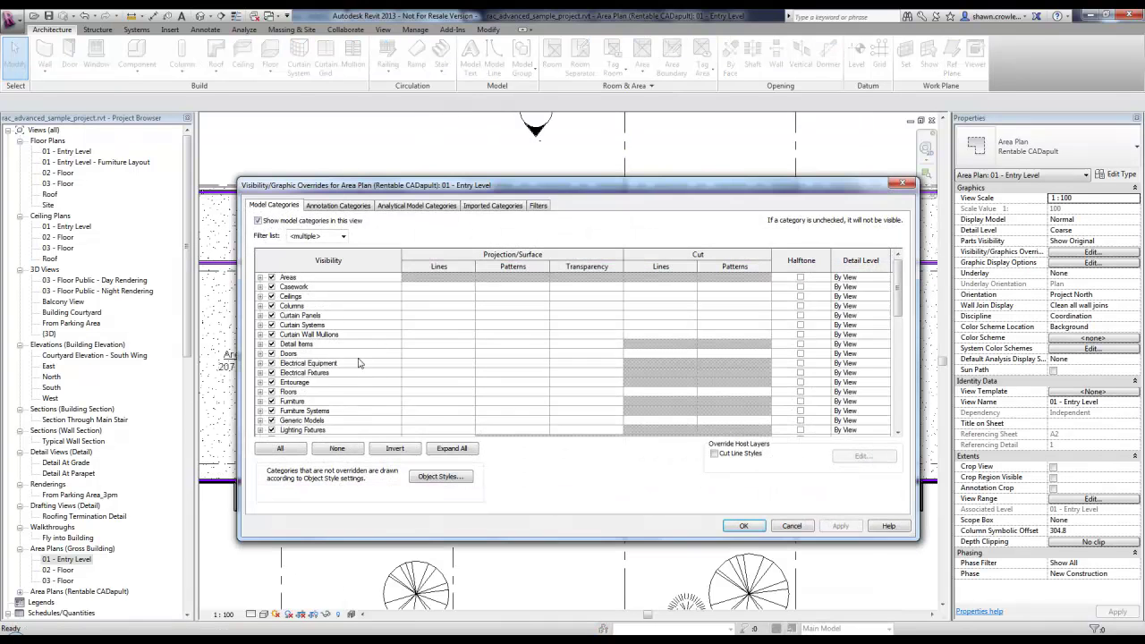
pyautogui.scroll(-4, 291, 405)
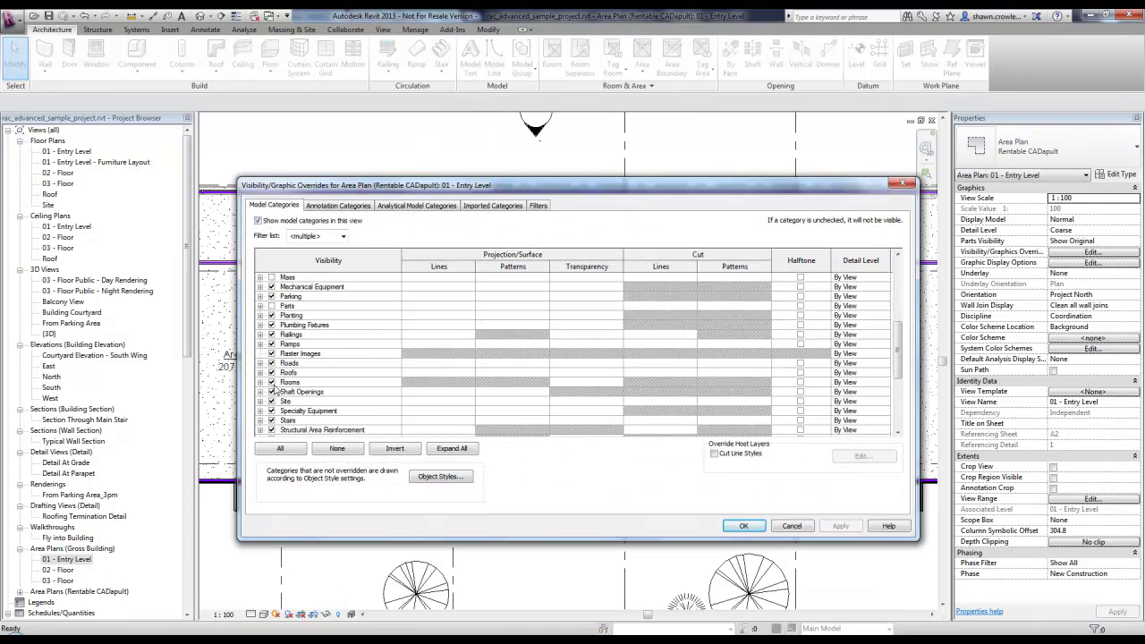
pyautogui.click(286, 382)
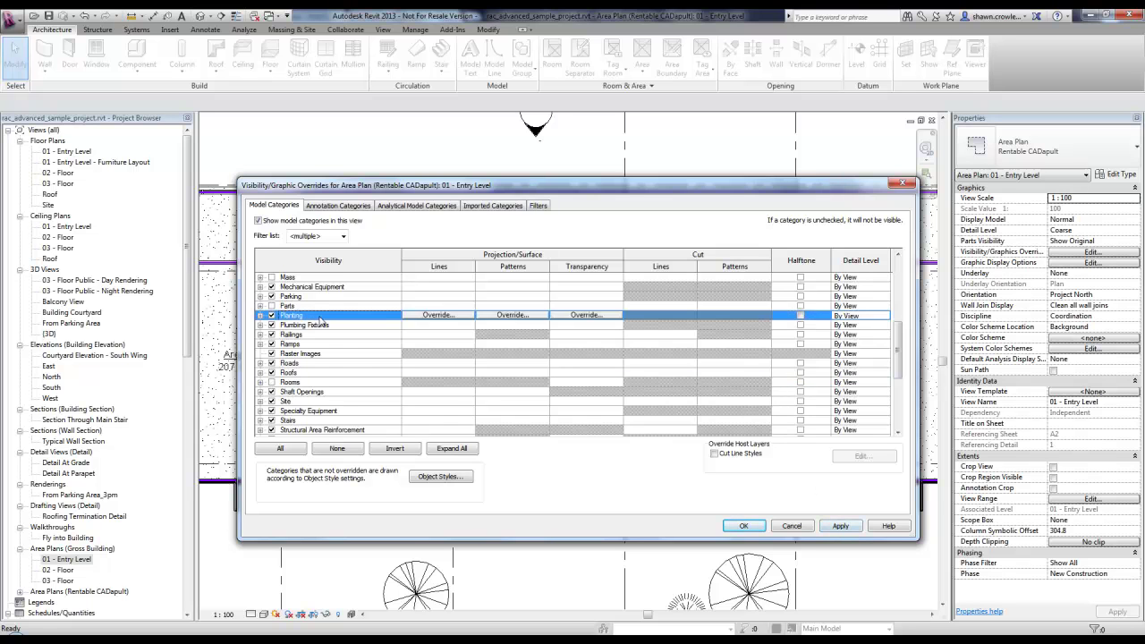
pyautogui.scroll(5, 324, 336)
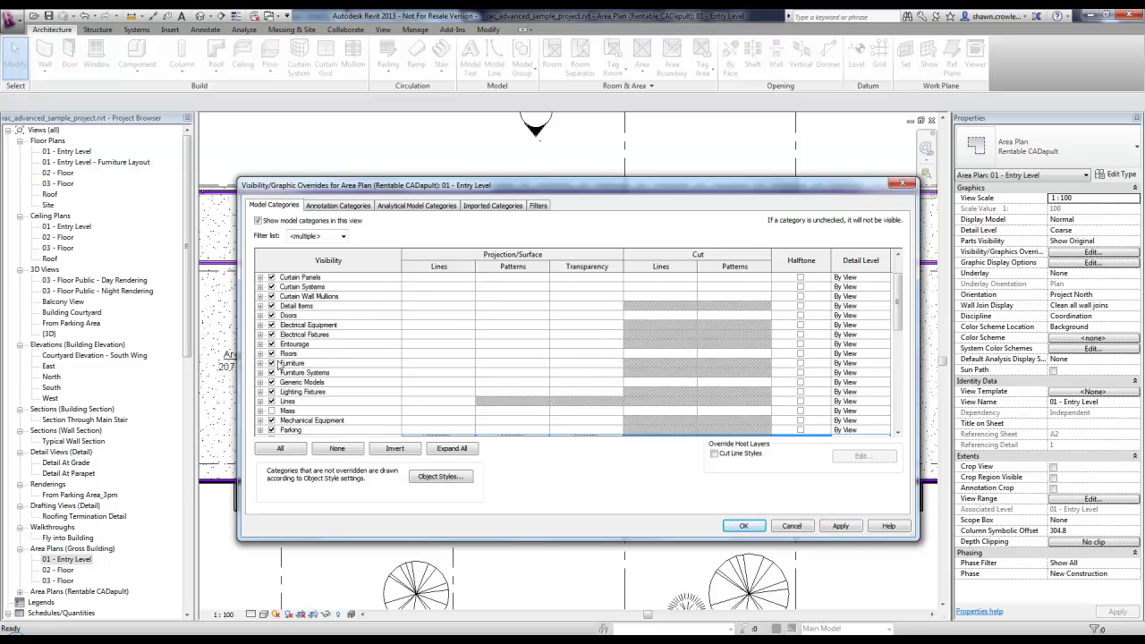
pyautogui.click(271, 363)
pyautogui.click(839, 526)
pyautogui.click(746, 526)
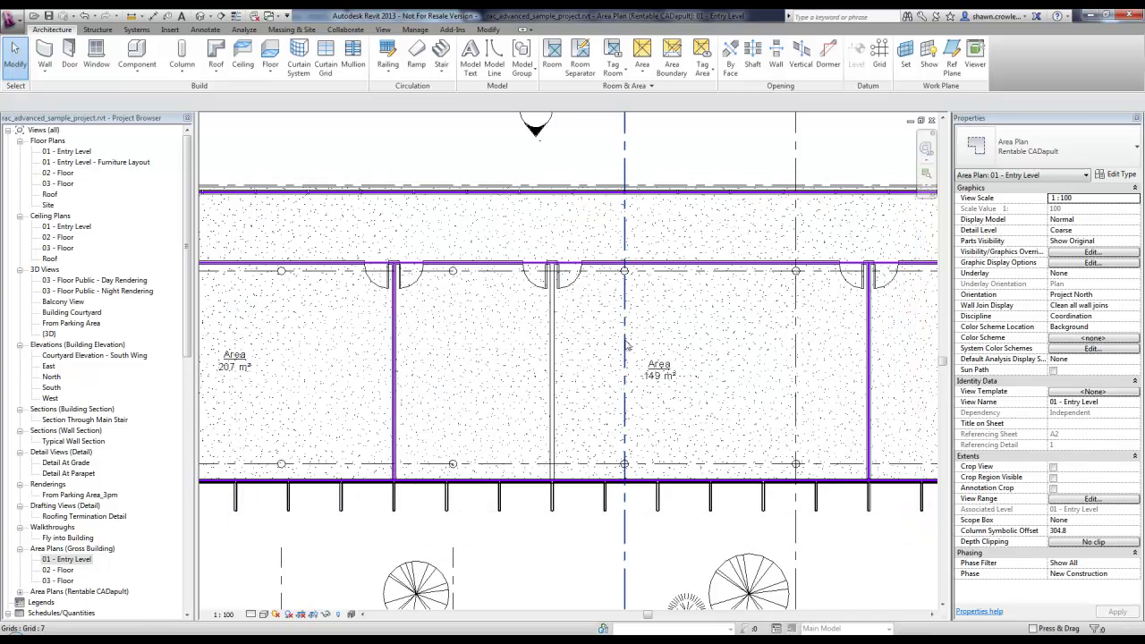
# Try Office Area as the area type of the south wing's middle area, and set it to Exterior Area instead.
pyautogui.click(591, 302)
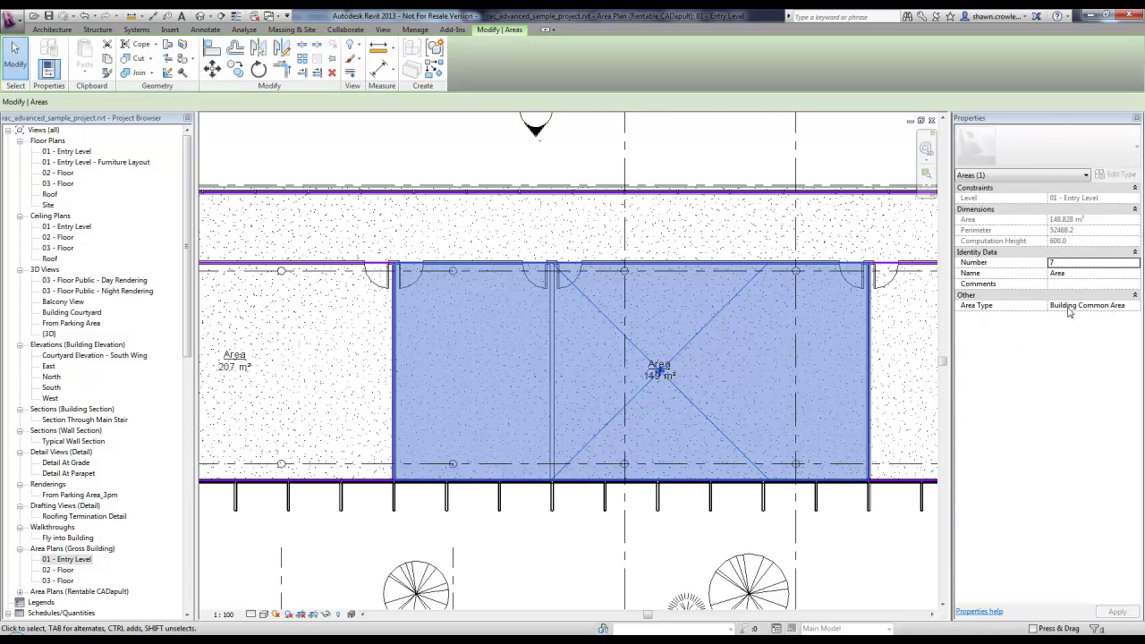
pyautogui.click(1110, 308)
pyautogui.click(1135, 307)
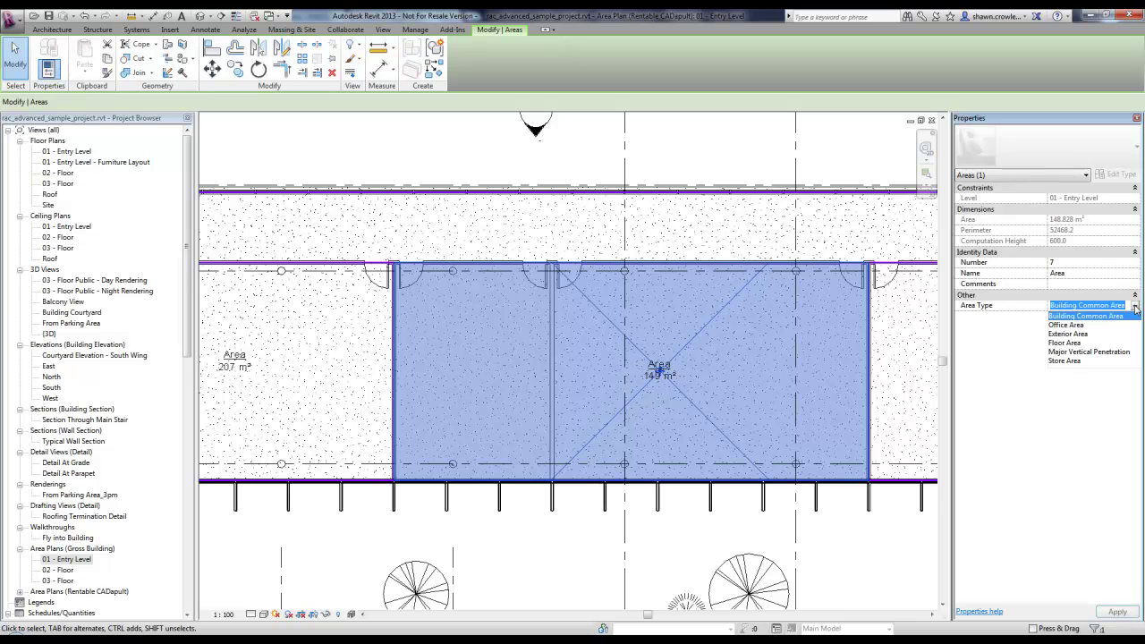
pyautogui.click(1068, 325)
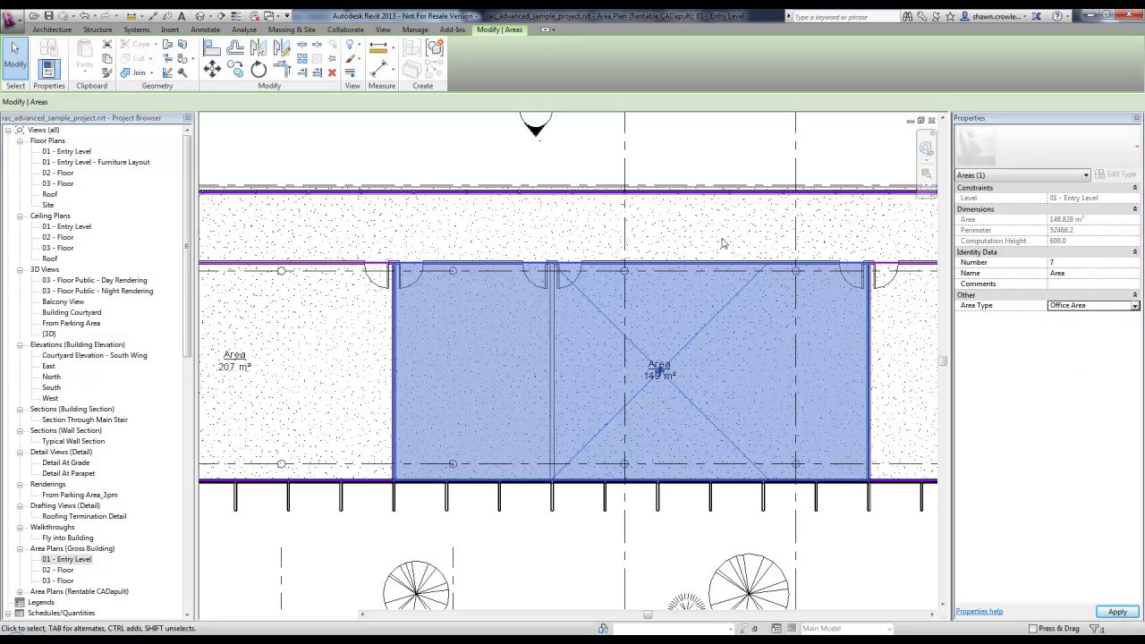
pyautogui.click(1118, 307)
pyautogui.click(1135, 307)
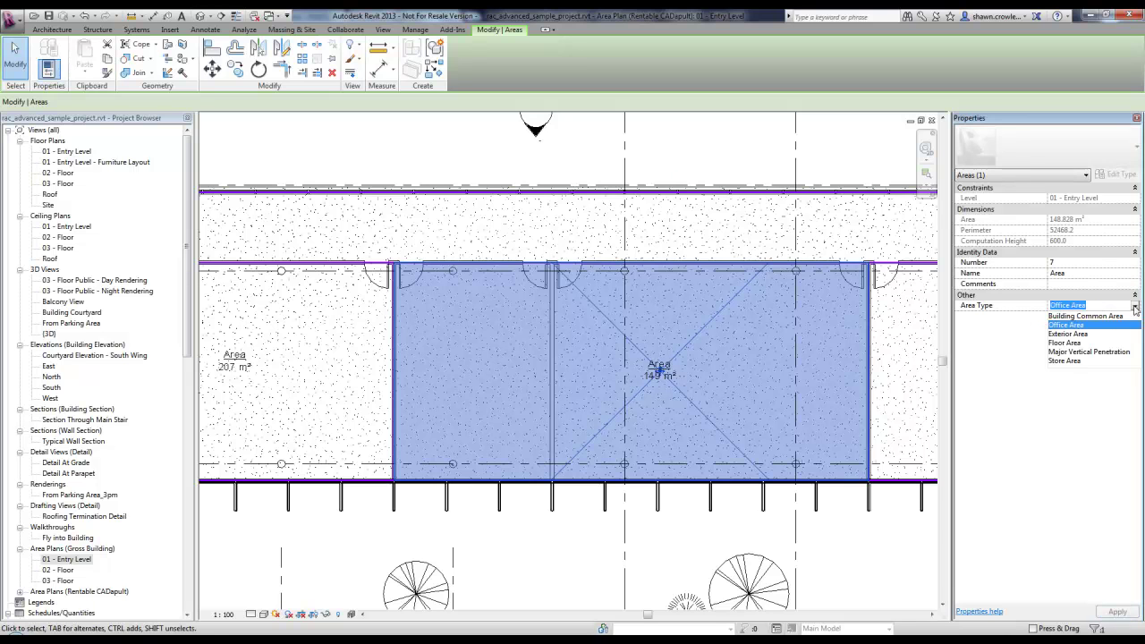
pyautogui.click(1067, 335)
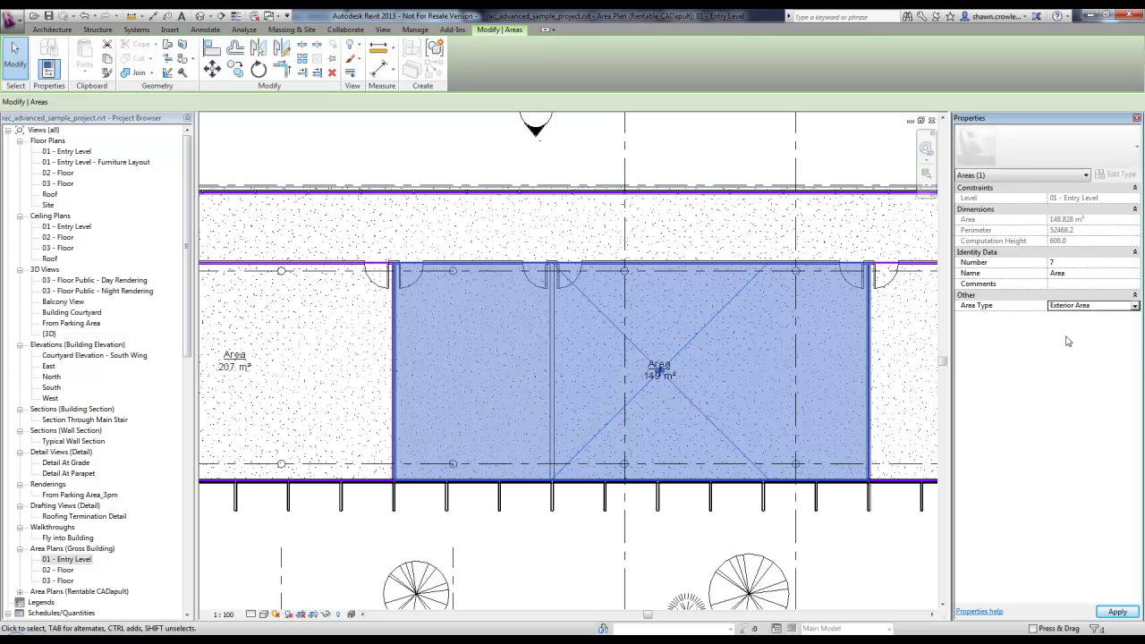
pyautogui.click(588, 175)
# Set the area type of the north wing's middle area, east of the dining room, to Office Area.
pyautogui.scroll(3, 405, 288)
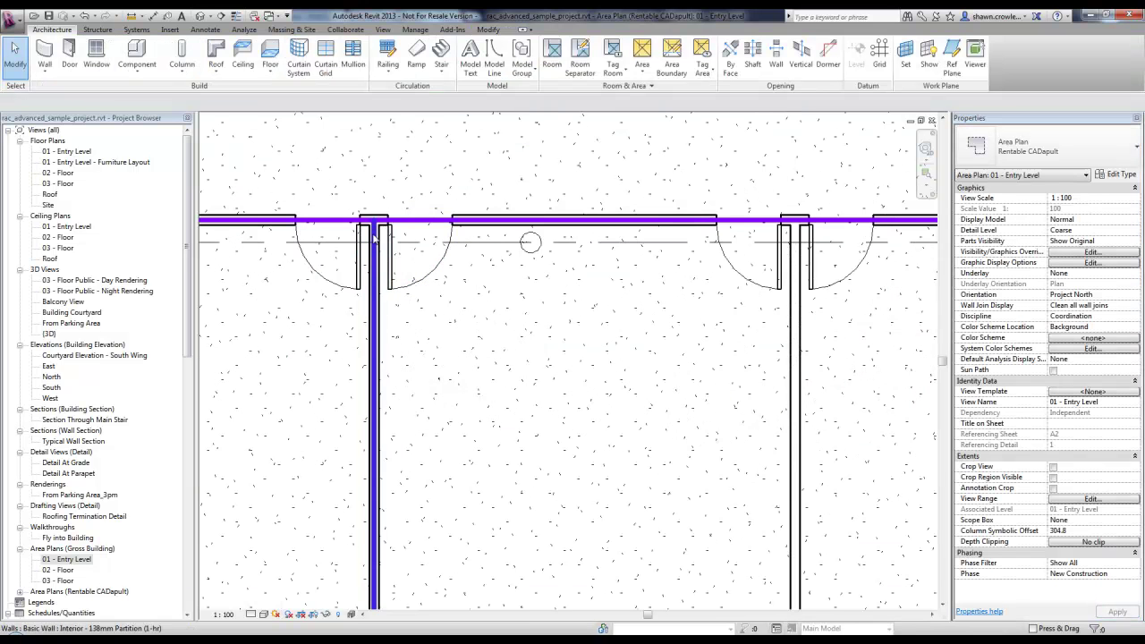
pyautogui.scroll(-4, 375, 253)
pyautogui.scroll(3, 704, 264)
pyautogui.scroll(-5, 704, 265)
pyautogui.moveTo(680, 305)
pyautogui.mouseDown(button='middle')
pyautogui.moveTo(645, 410)
pyautogui.moveTo(639, 561)
pyautogui.mouseUp(button='middle')
pyautogui.moveTo(607, 326); pyautogui.dragTo(610, 523, button='middle')
pyautogui.moveTo(598, 337)
pyautogui.mouseDown(button='middle')
pyautogui.moveTo(626, 452)
pyautogui.moveTo(656, 511)
pyautogui.mouseUp(button='middle')
pyautogui.scroll(5, 443, 380)
pyautogui.scroll(2, 440, 362)
pyautogui.moveTo(461, 355); pyautogui.dragTo(609, 365, button='middle')
pyautogui.scroll(-1, 576, 346)
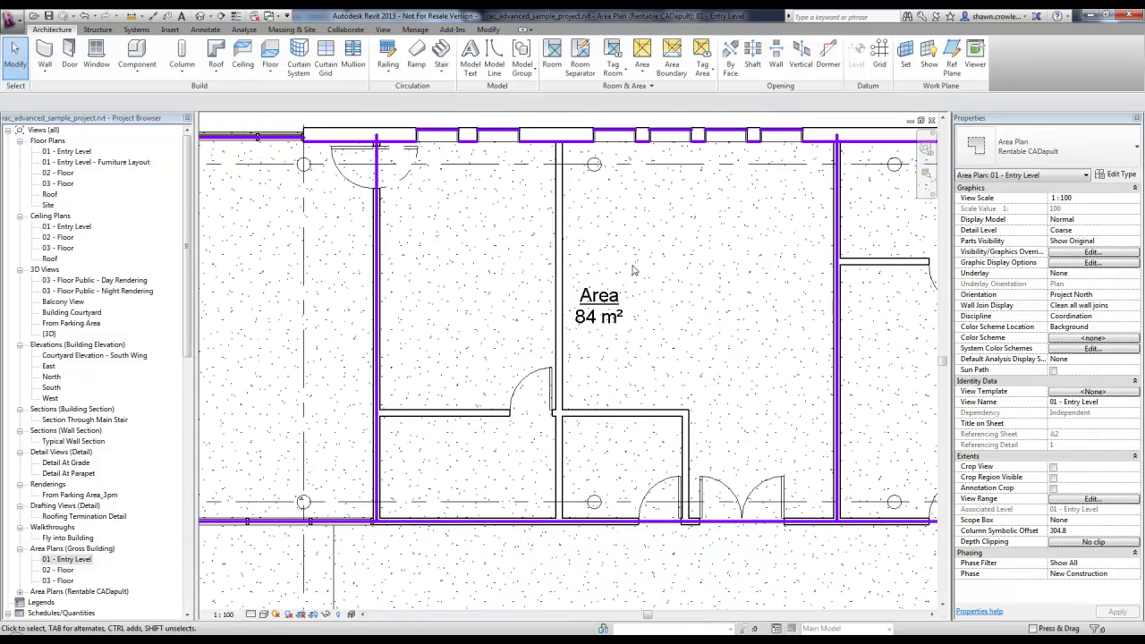
pyautogui.click(644, 292)
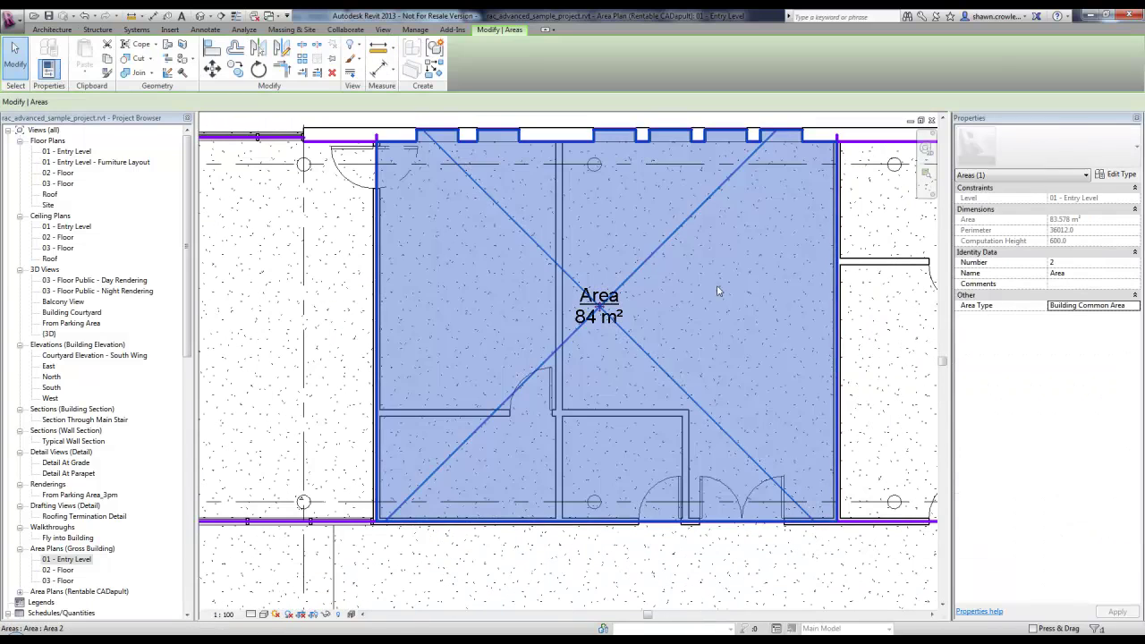
pyautogui.click(1133, 306)
pyautogui.click(1067, 325)
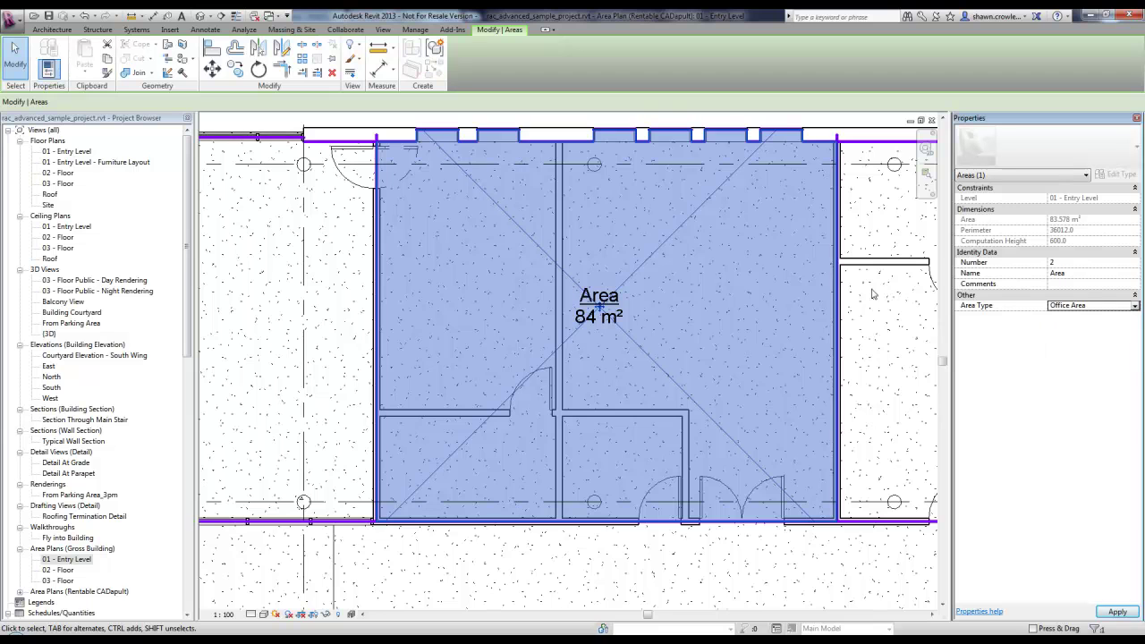
pyautogui.click(1134, 306)
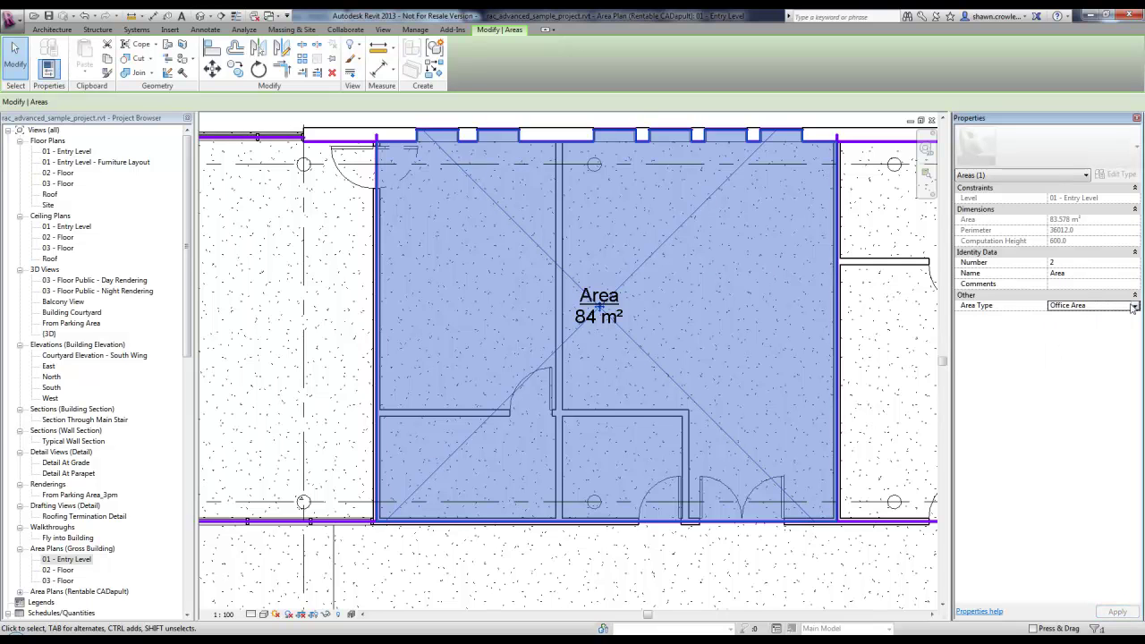
# Set the area type of the north wing's middle area, east of the dining room, to Exterior Area and apply it.
pyautogui.click(1067, 333)
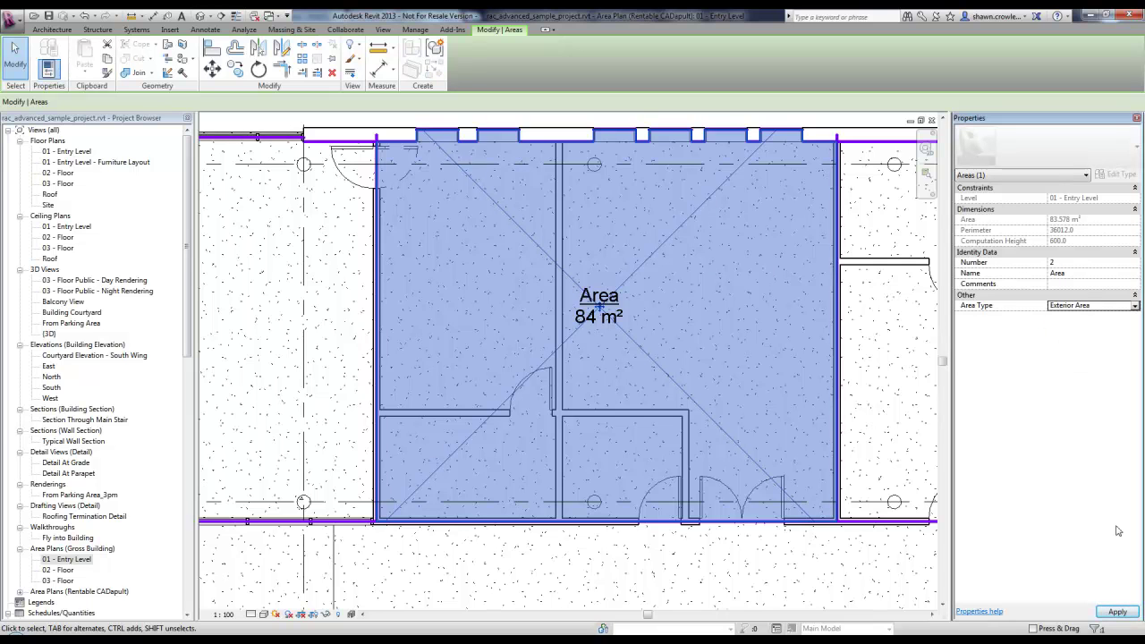
pyautogui.click(1119, 612)
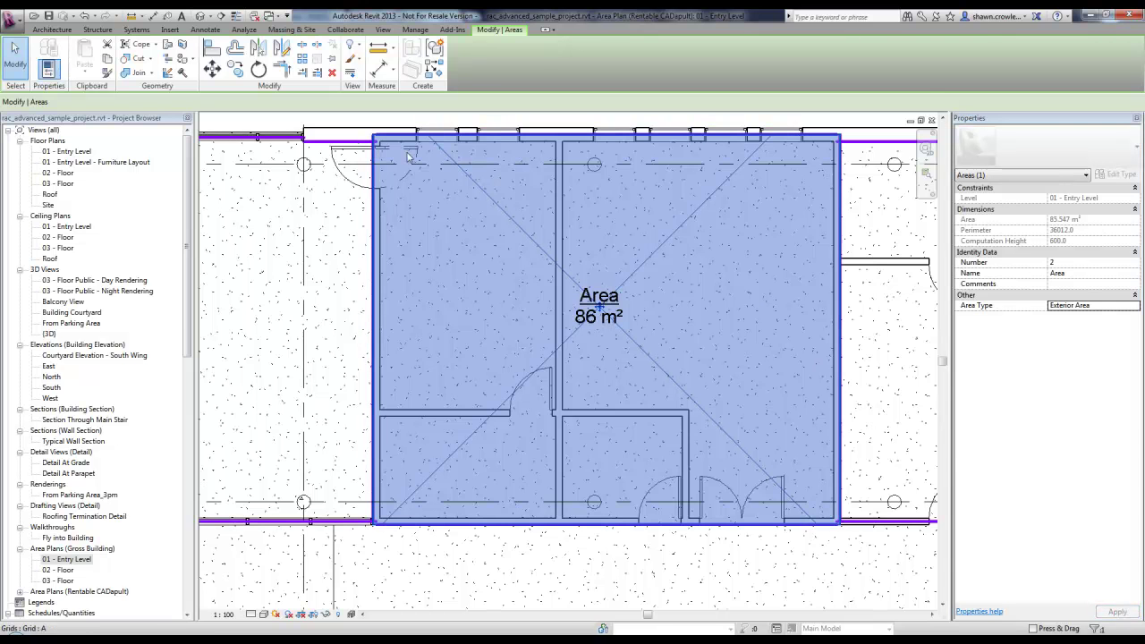
pyautogui.press('Escape')
# Examine where the area boundary lines run within the walls on every side of the north wing's middle area.
pyautogui.scroll(3, 376, 185)
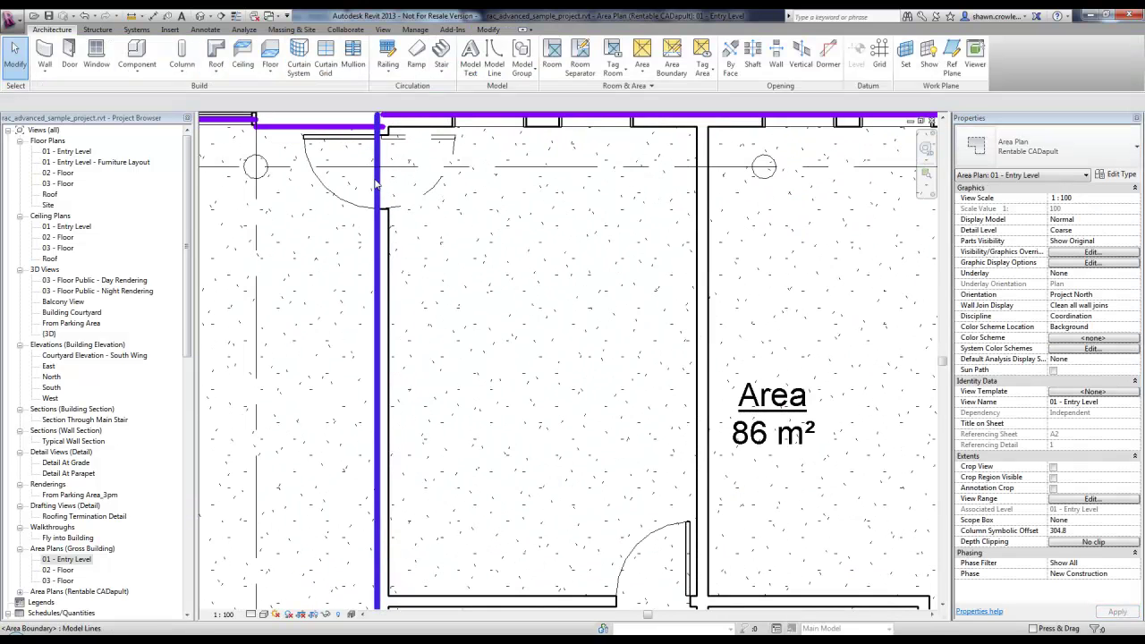
pyautogui.scroll(-3, 375, 185)
pyautogui.scroll(3, 376, 472)
pyautogui.scroll(-3, 376, 442)
pyautogui.moveTo(519, 296); pyautogui.dragTo(486, 414, button='middle')
pyautogui.moveTo(756, 317); pyautogui.dragTo(750, 310, button='middle')
pyautogui.scroll(5, 750, 311)
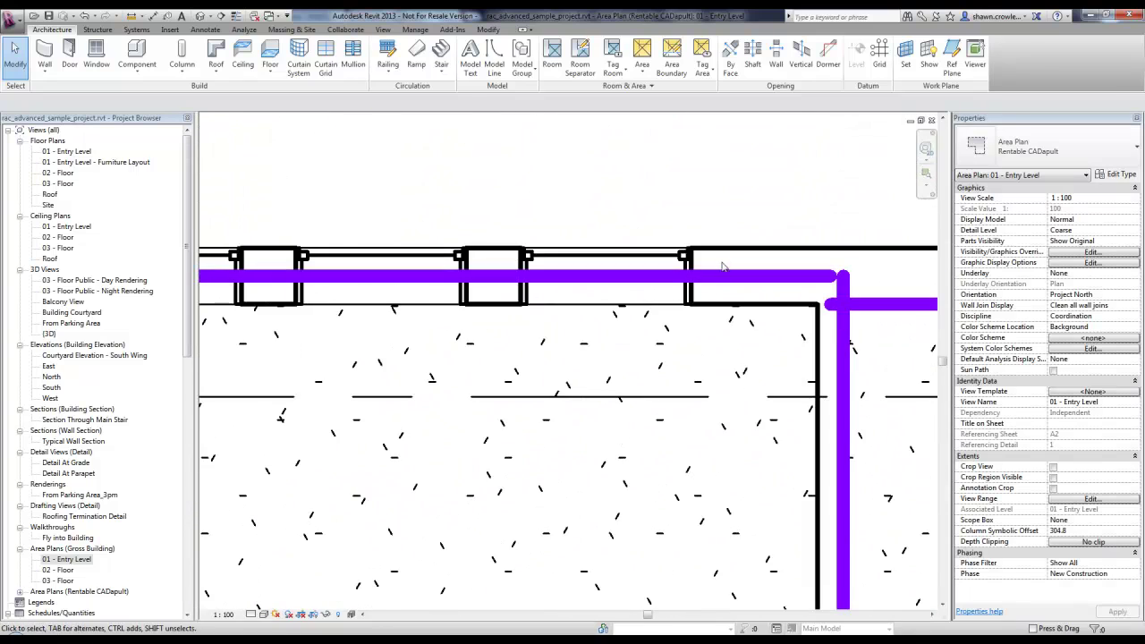
pyautogui.scroll(-3, 715, 256)
pyautogui.scroll(4, 700, 504)
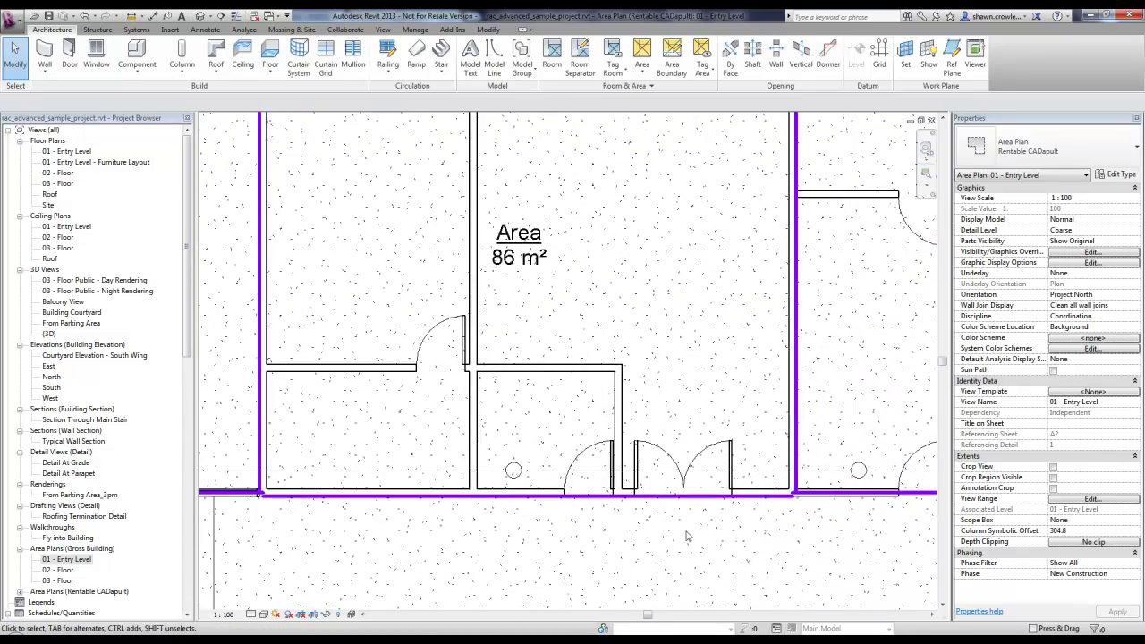
pyautogui.scroll(-8, 691, 491)
pyautogui.moveTo(656, 396); pyautogui.dragTo(698, 376, button='middle')
pyautogui.scroll(1, 694, 374)
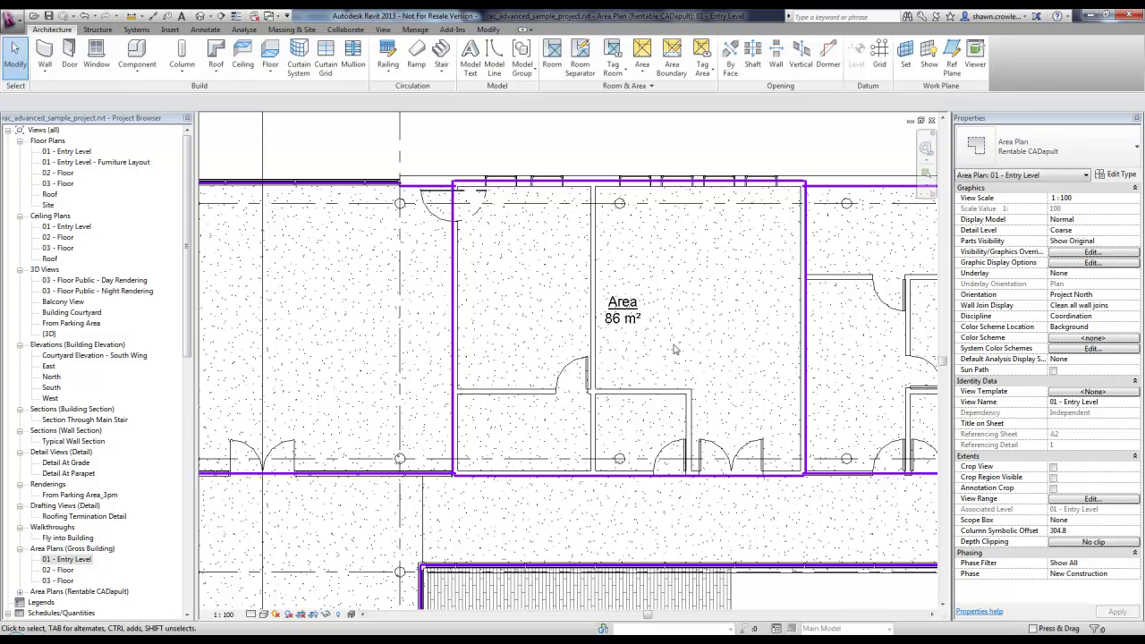
pyautogui.scroll(-5, 629, 334)
pyautogui.scroll(3, 445, 322)
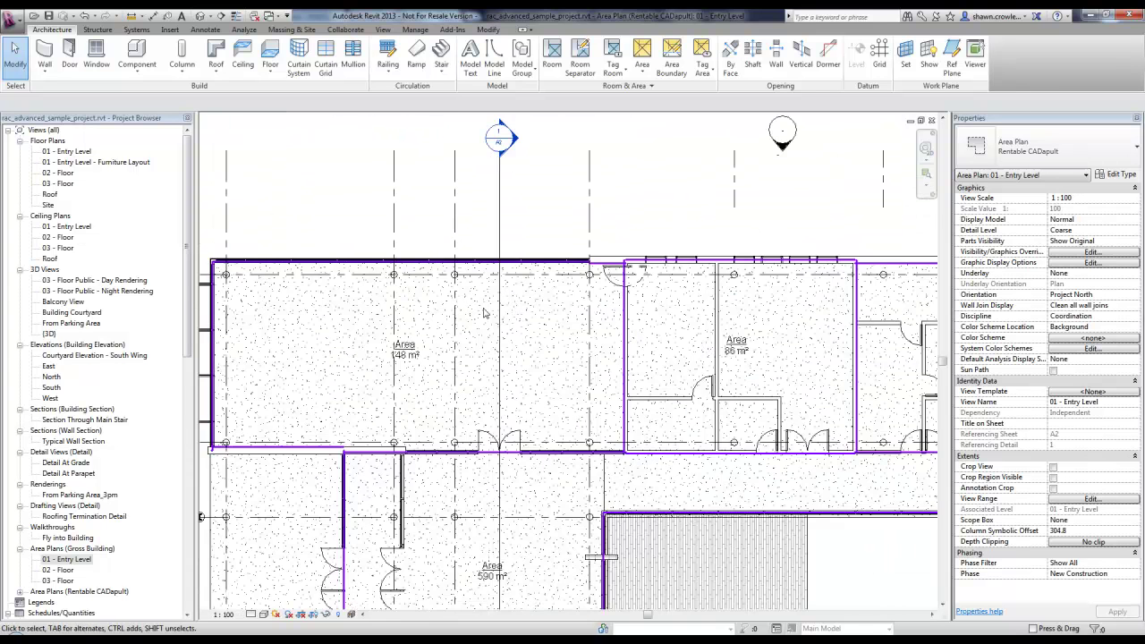
# Assign Building Common Area as the area type of the large area at the west end of the north wing.
pyautogui.click(429, 376)
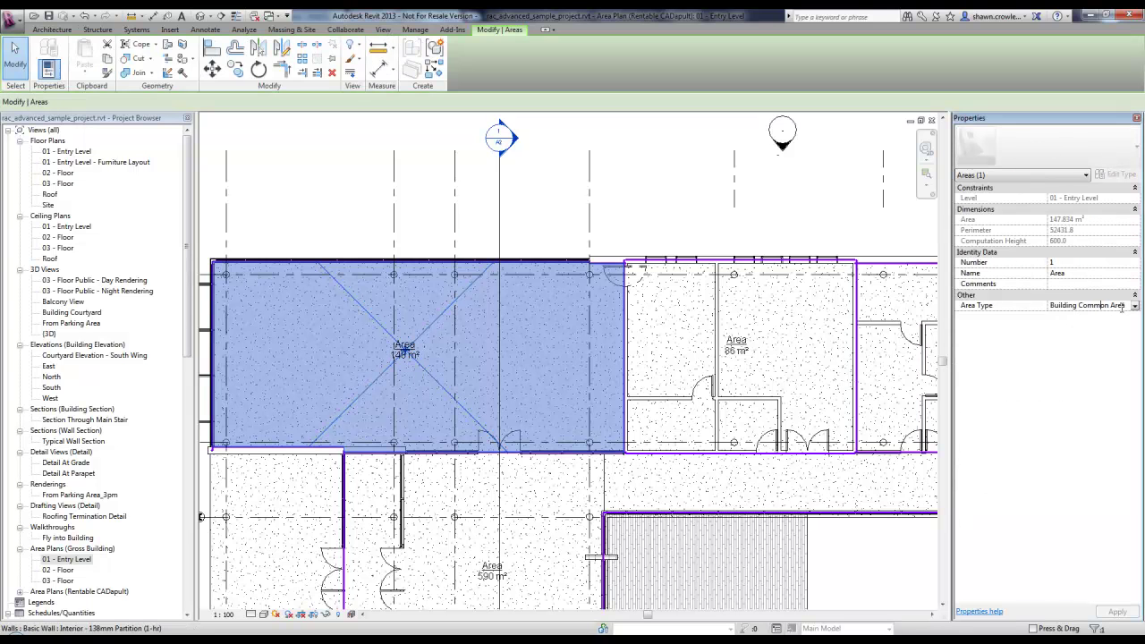
pyautogui.click(1103, 306)
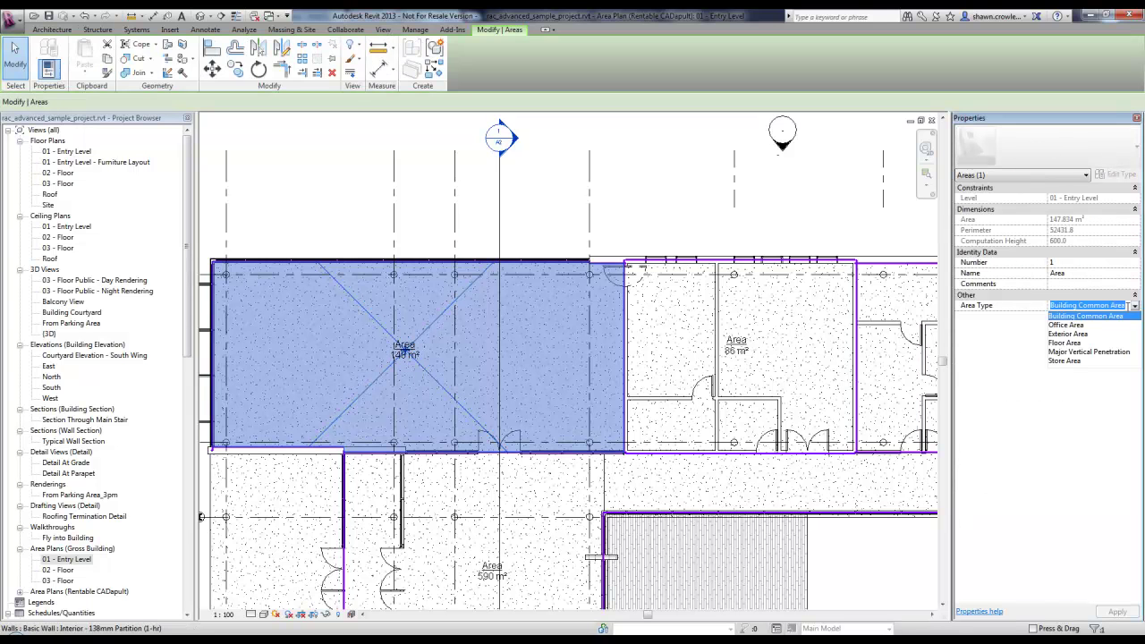
pyautogui.click(1085, 316)
pyautogui.moveTo(756, 248); pyautogui.dragTo(463, 260, button='middle')
pyautogui.click(675, 242)
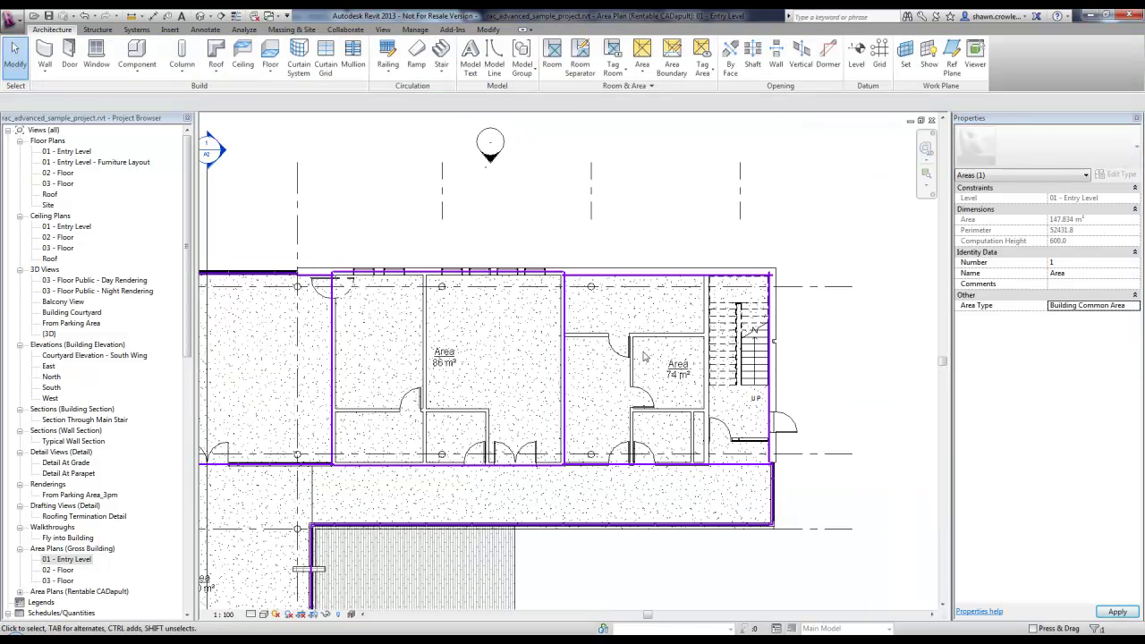
# Set the area type of the north wing's east area, which contains the staircase, to Office Area.
pyautogui.click(664, 392)
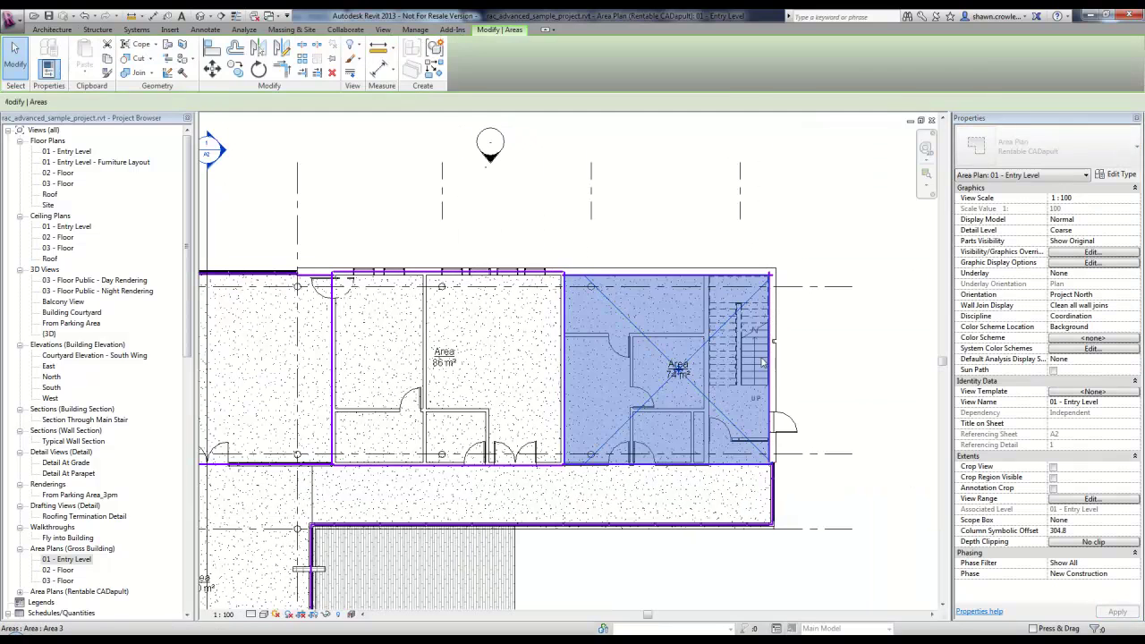
pyautogui.click(1127, 307)
pyautogui.click(1133, 306)
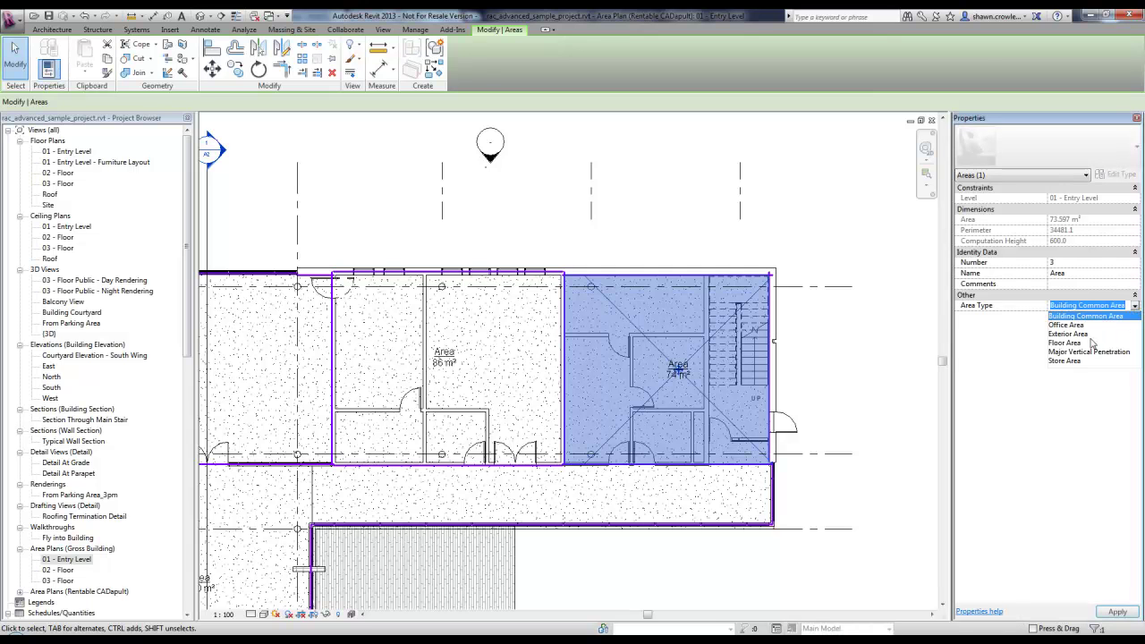
pyautogui.click(1071, 326)
pyautogui.click(644, 241)
# Apply the Schema 1 color scheme to the area plan, colored by Area Type.
pyautogui.scroll(-3, 644, 241)
pyautogui.moveTo(644, 240); pyautogui.dragTo(746, 213, button='middle')
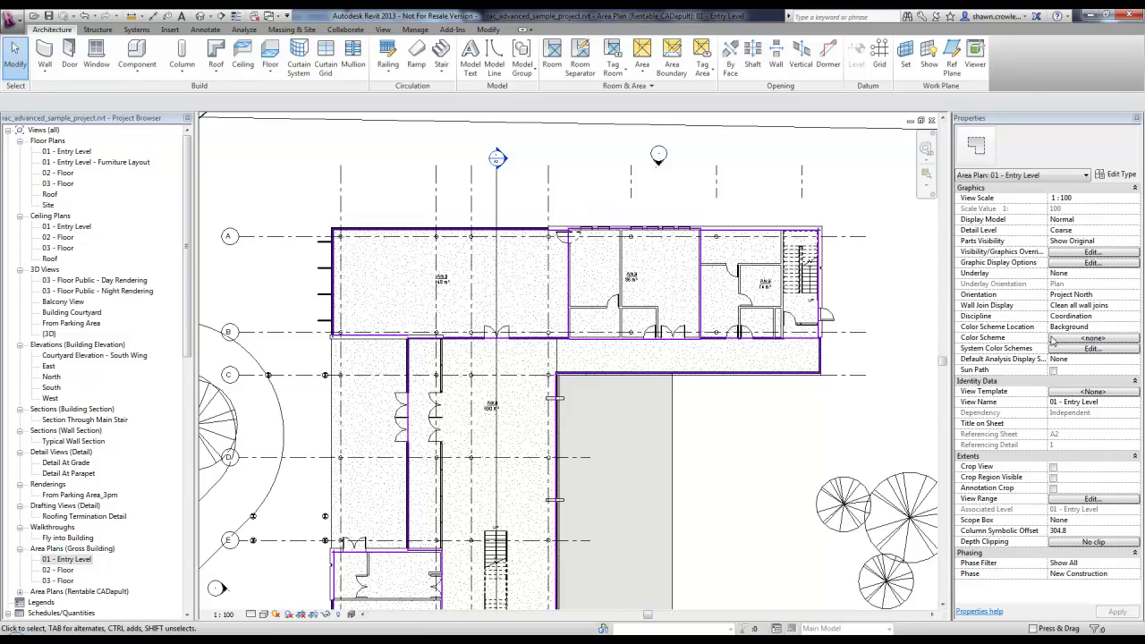
pyautogui.click(1060, 339)
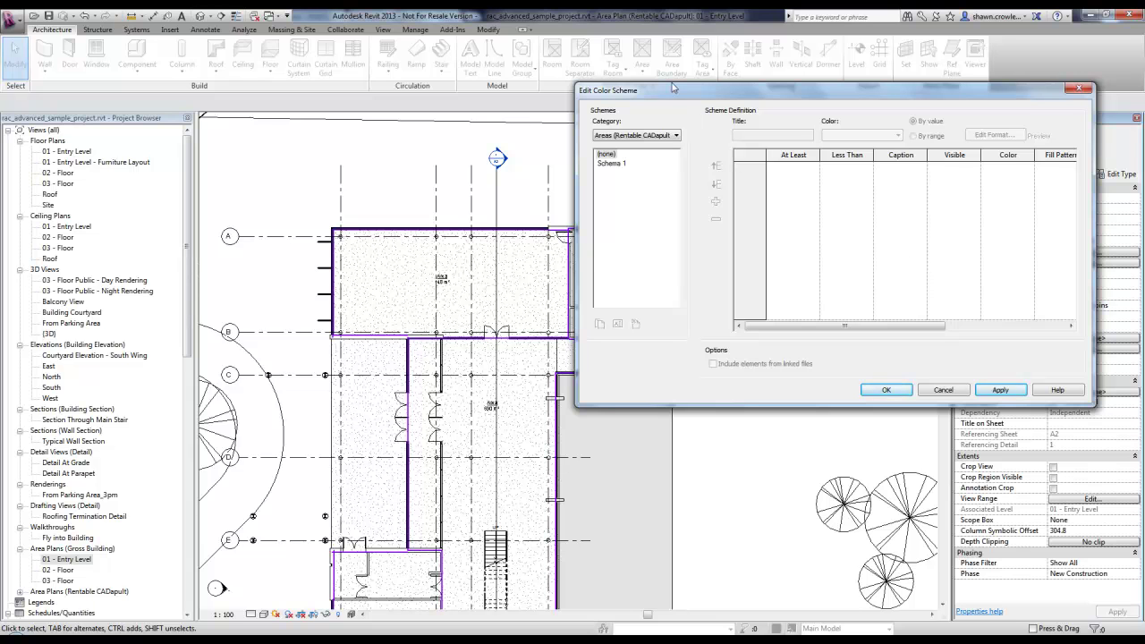
pyautogui.click(612, 164)
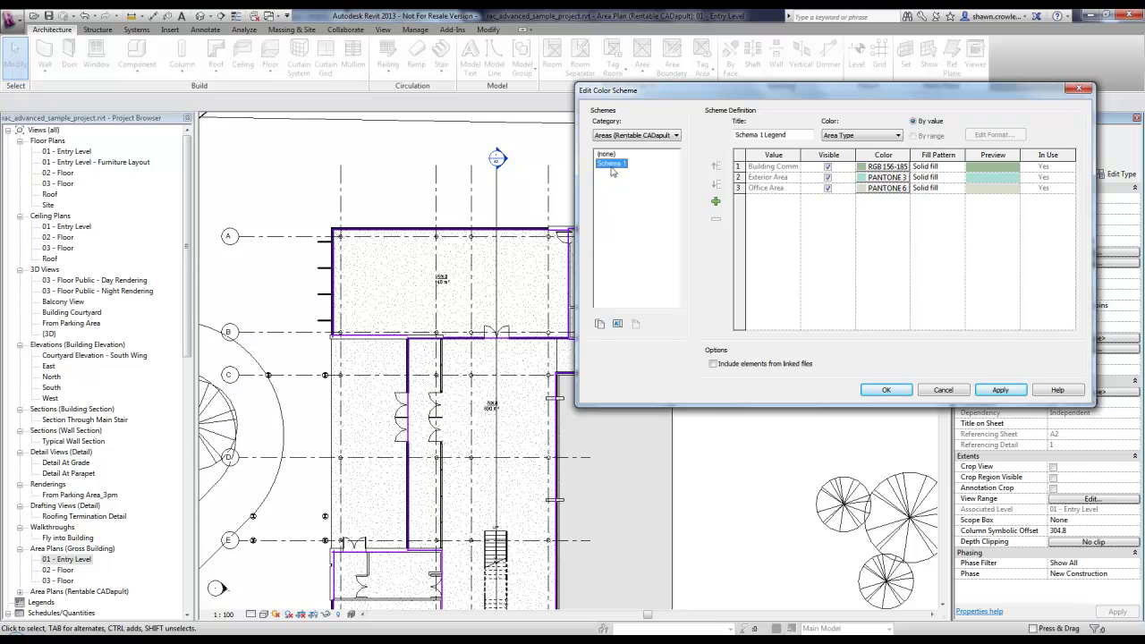
pyautogui.click(864, 135)
pyautogui.click(847, 151)
pyautogui.click(1011, 392)
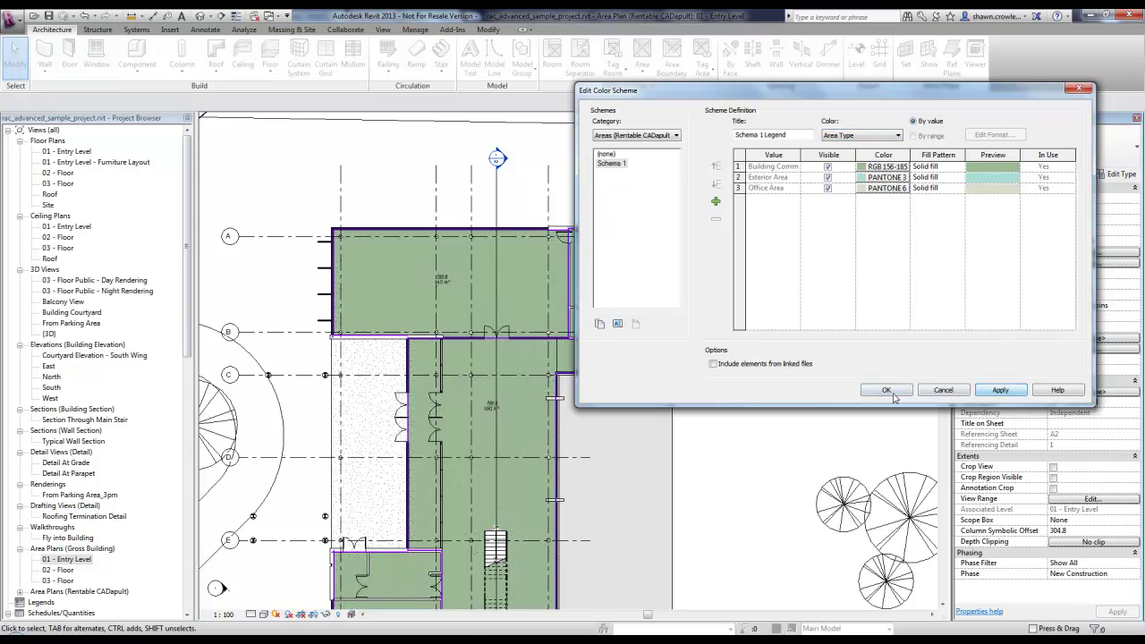
pyautogui.click(889, 392)
# Set the area type of the south wing's easternmost area to Office Area.
pyautogui.scroll(-2, 695, 378)
pyautogui.moveTo(695, 378); pyautogui.dragTo(542, 172, button='middle')
pyautogui.scroll(5, 716, 429)
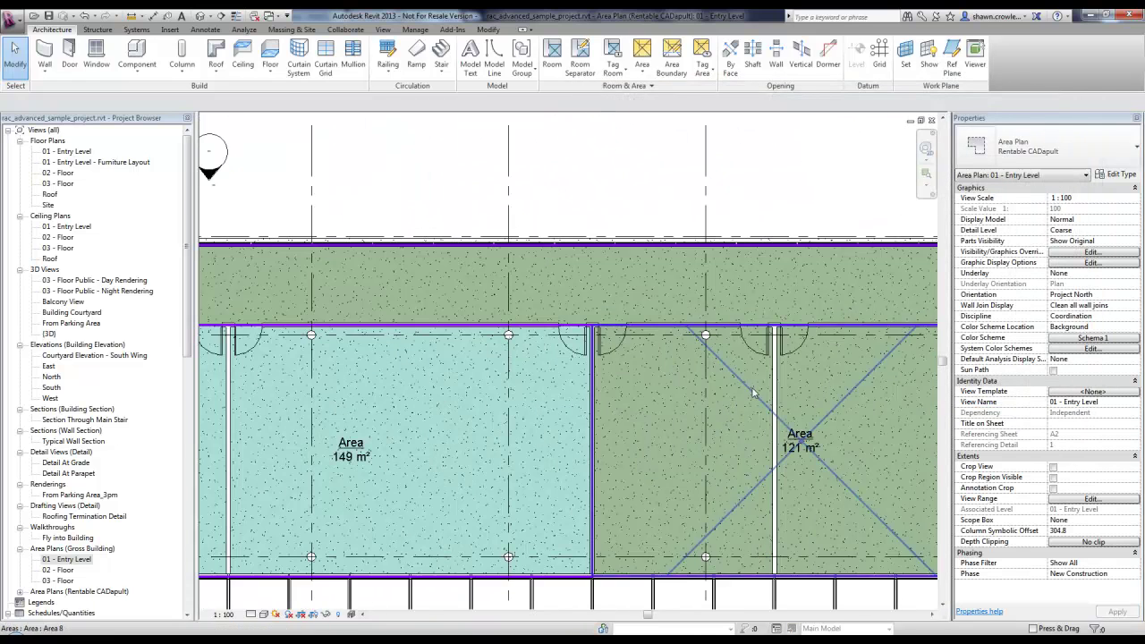
pyautogui.click(743, 404)
pyautogui.click(1117, 306)
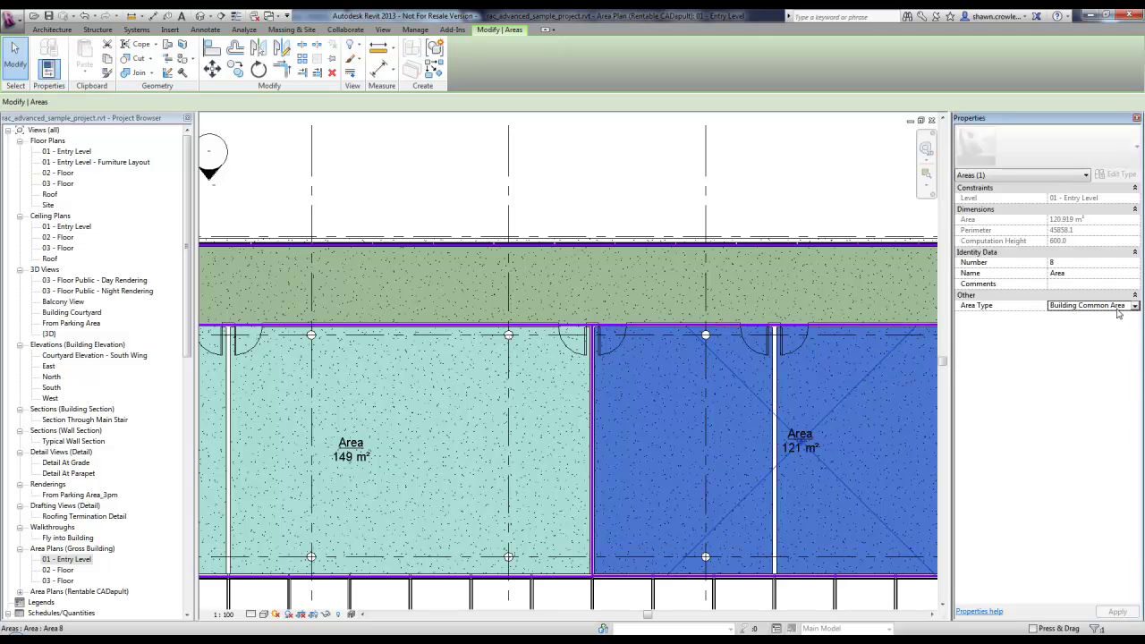
pyautogui.click(1135, 306)
pyautogui.click(1079, 331)
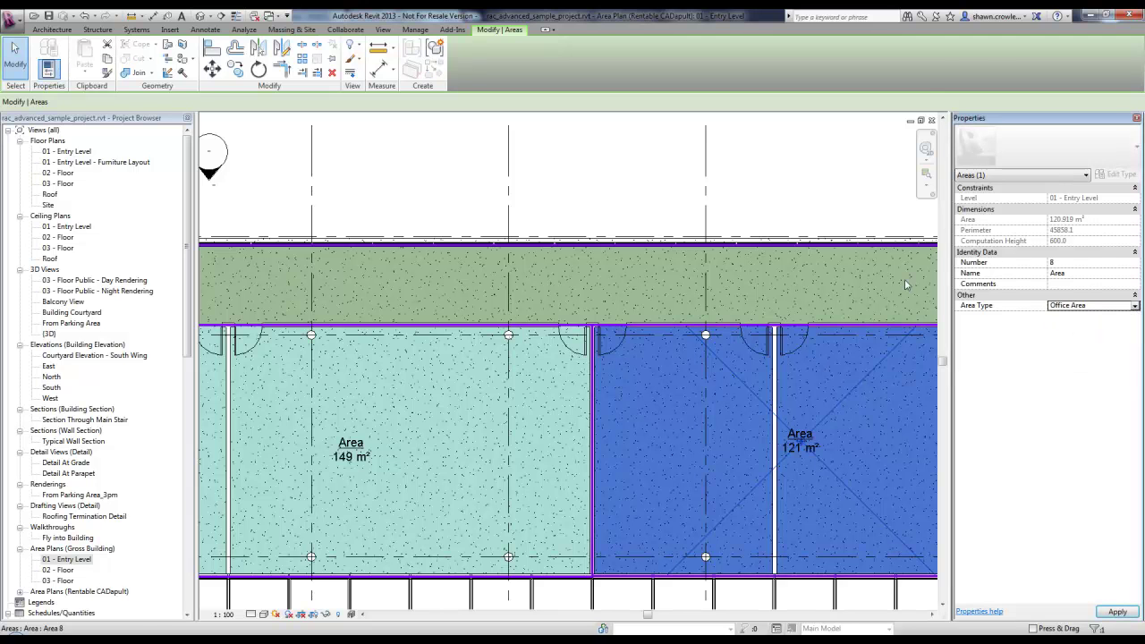
pyautogui.click(818, 212)
# Create a new building component schedule for the Areas (Rentable CADapult) category, named Area Schedule (Rentable CADapult).
pyautogui.scroll(-3, 799, 421)
pyautogui.scroll(-5, 799, 418)
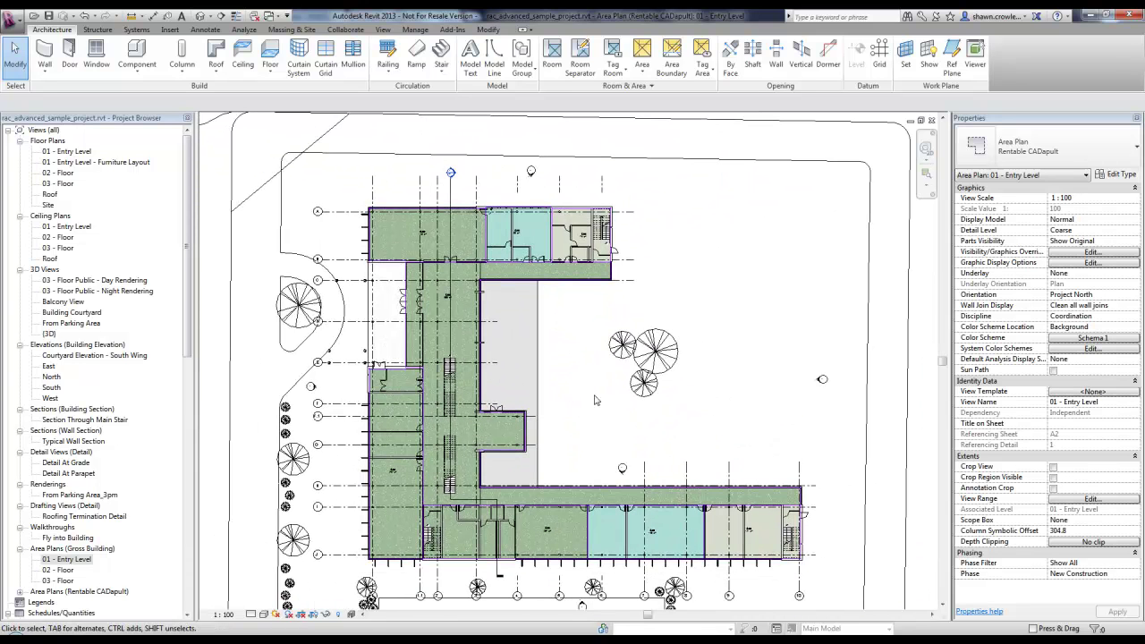
pyautogui.moveTo(592, 409); pyautogui.dragTo(585, 384, button='middle')
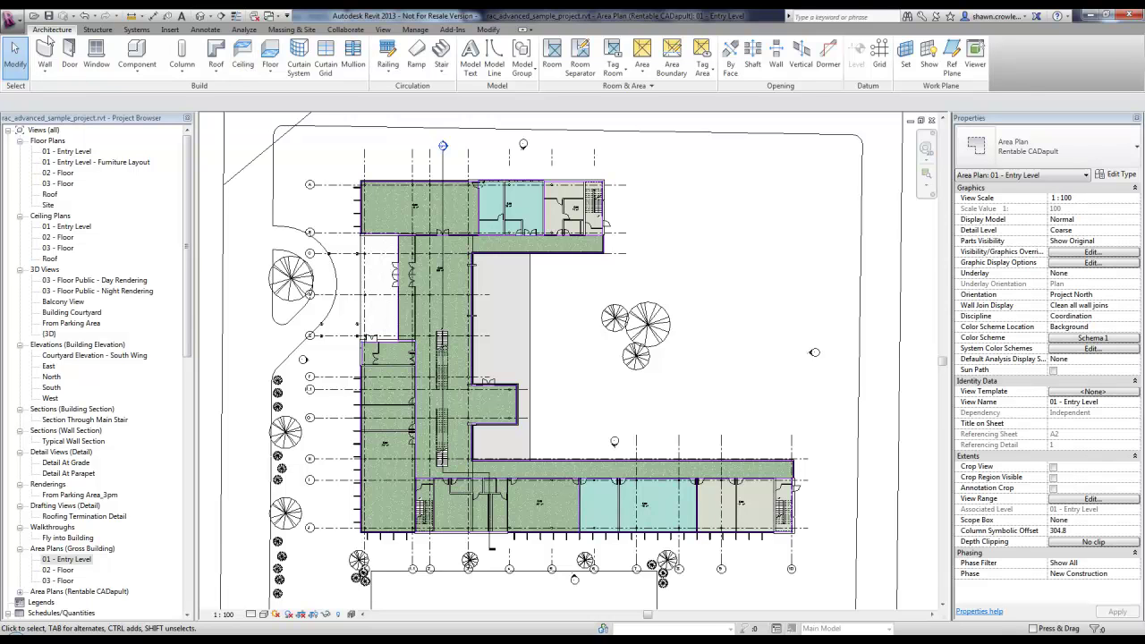
pyautogui.click(382, 31)
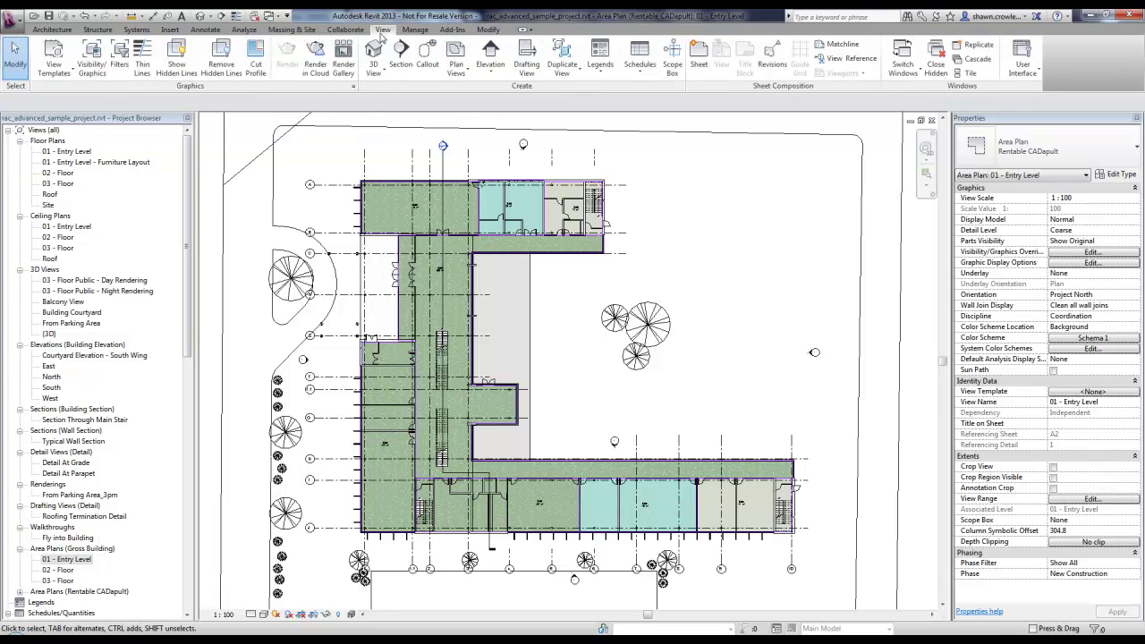
pyautogui.click(641, 73)
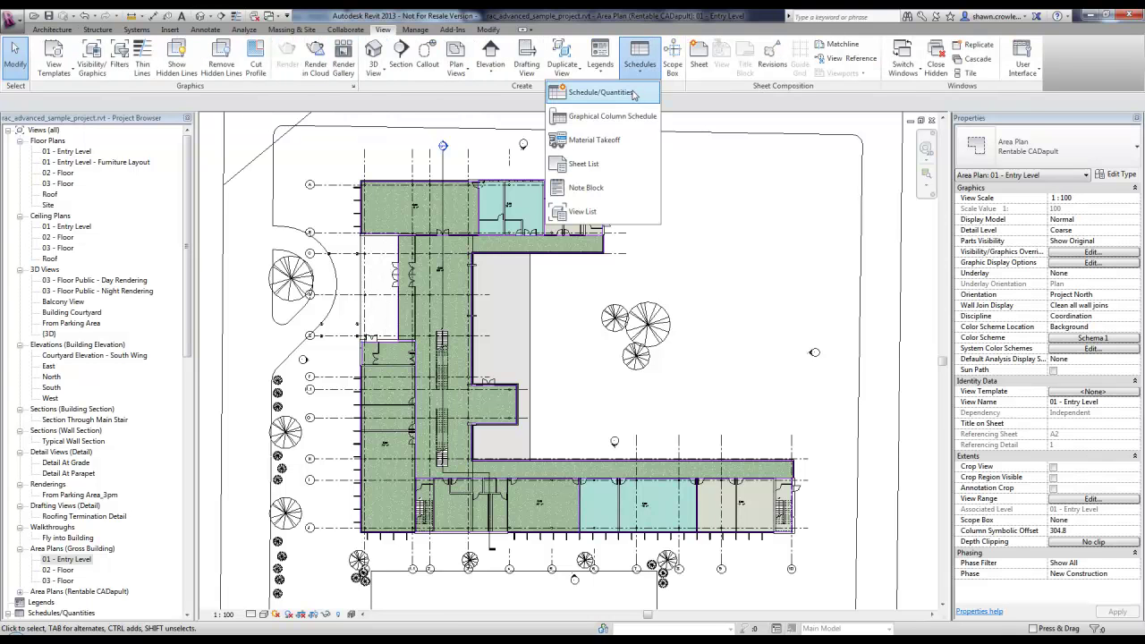
pyautogui.click(626, 93)
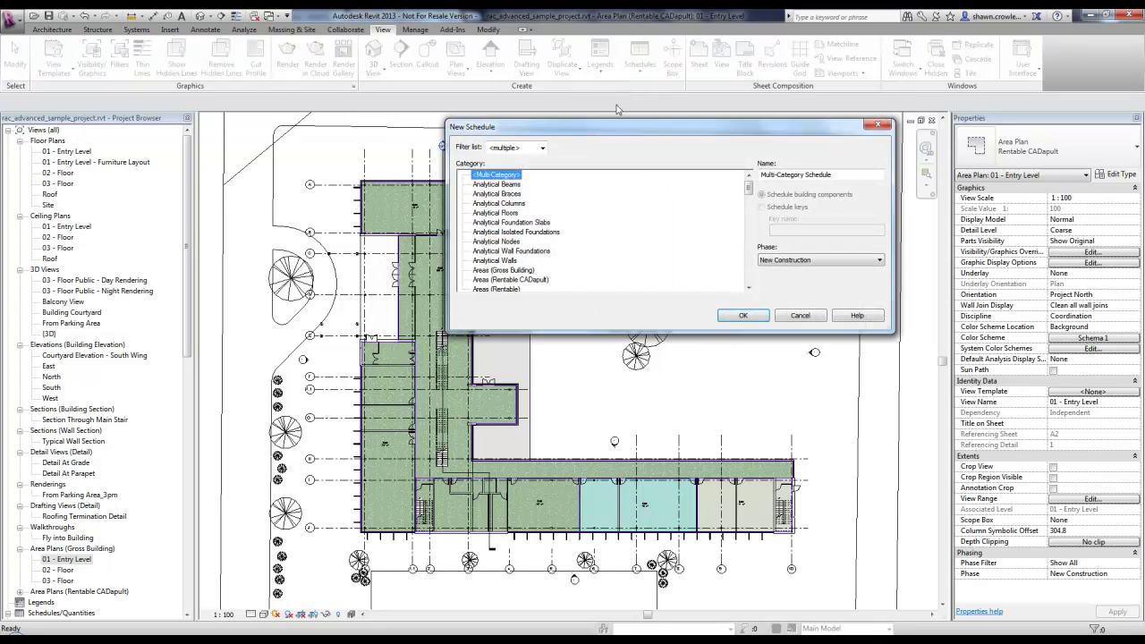
pyautogui.click(504, 270)
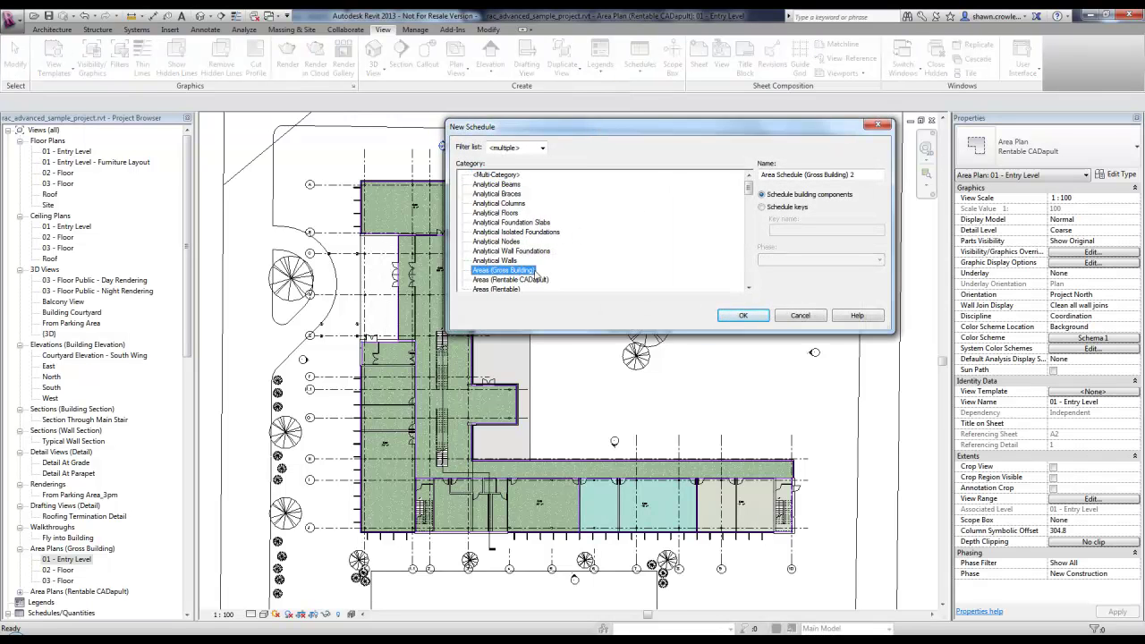
pyautogui.scroll(-1, 510, 291)
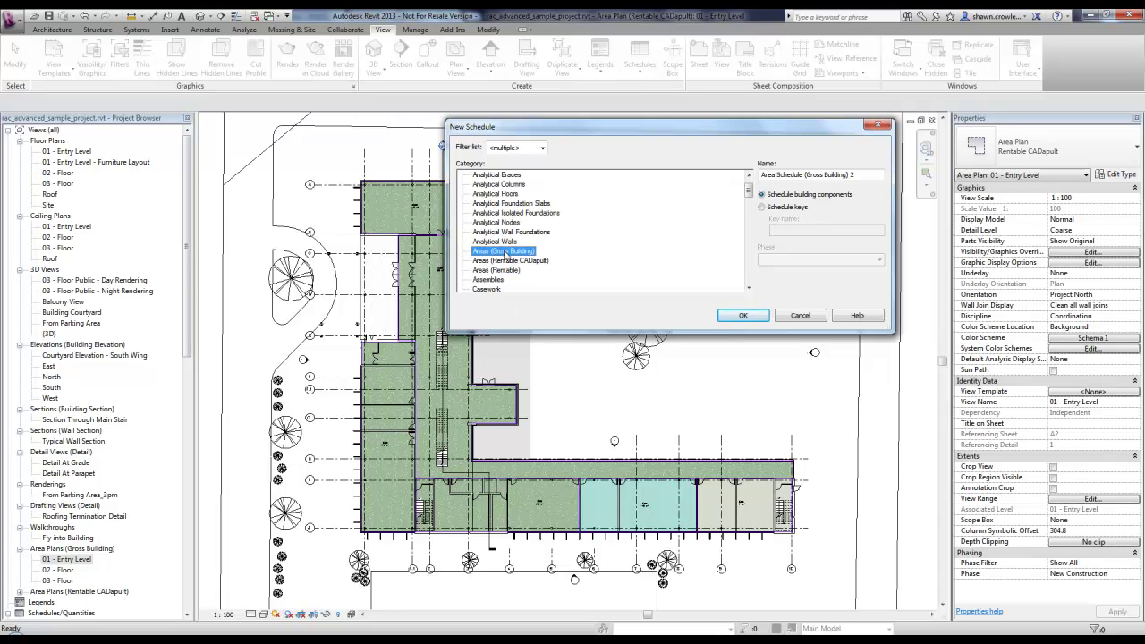
pyautogui.click(503, 271)
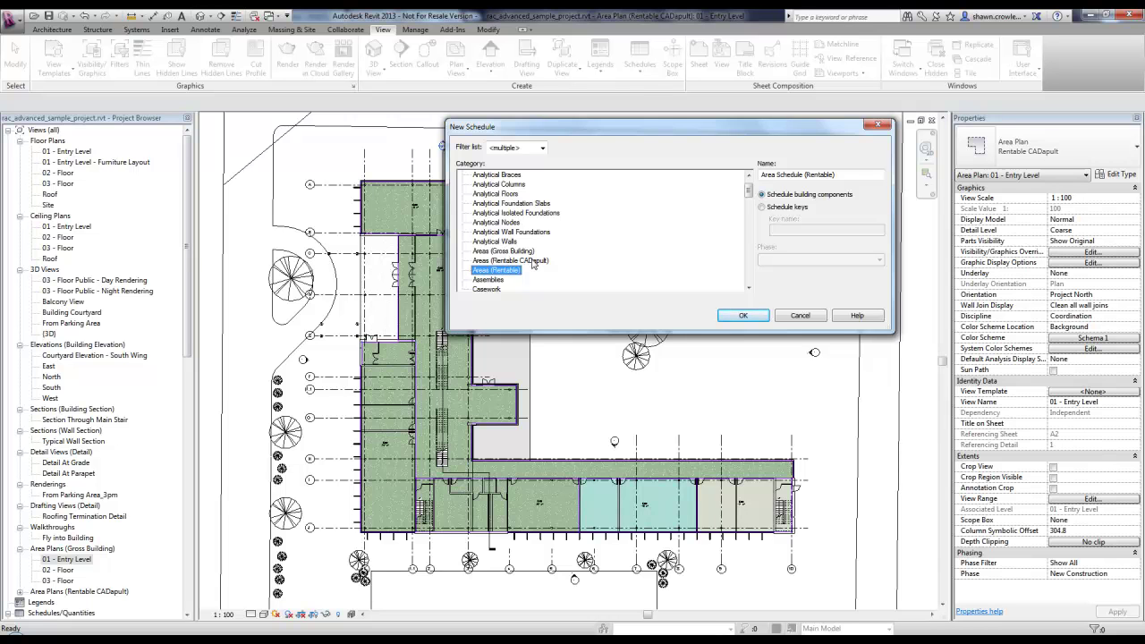
pyautogui.click(528, 261)
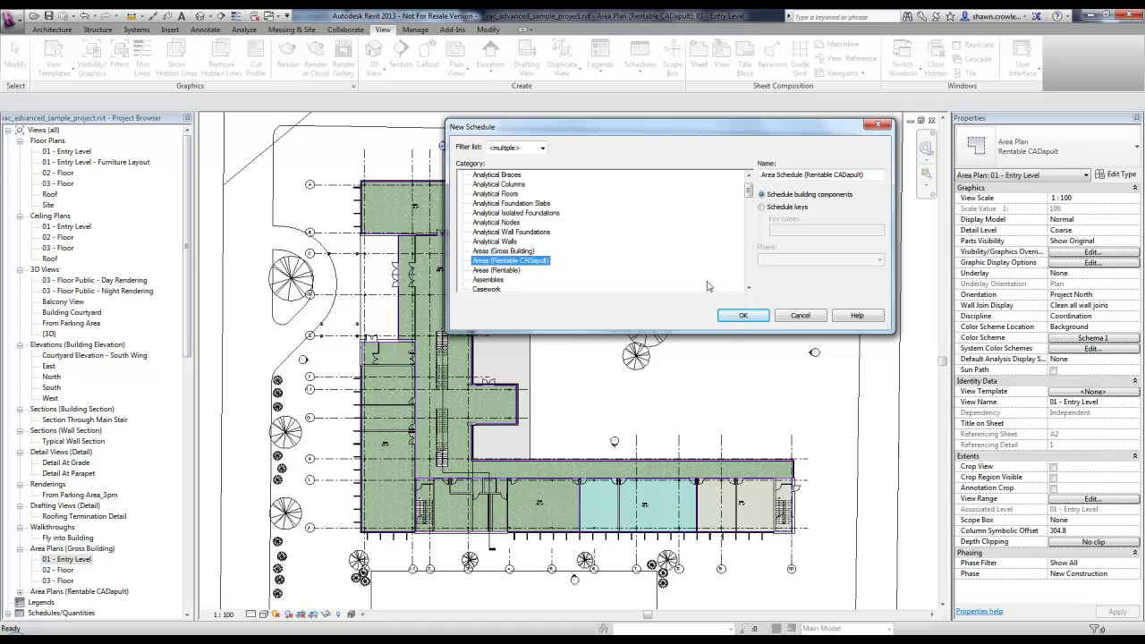
pyautogui.click(742, 316)
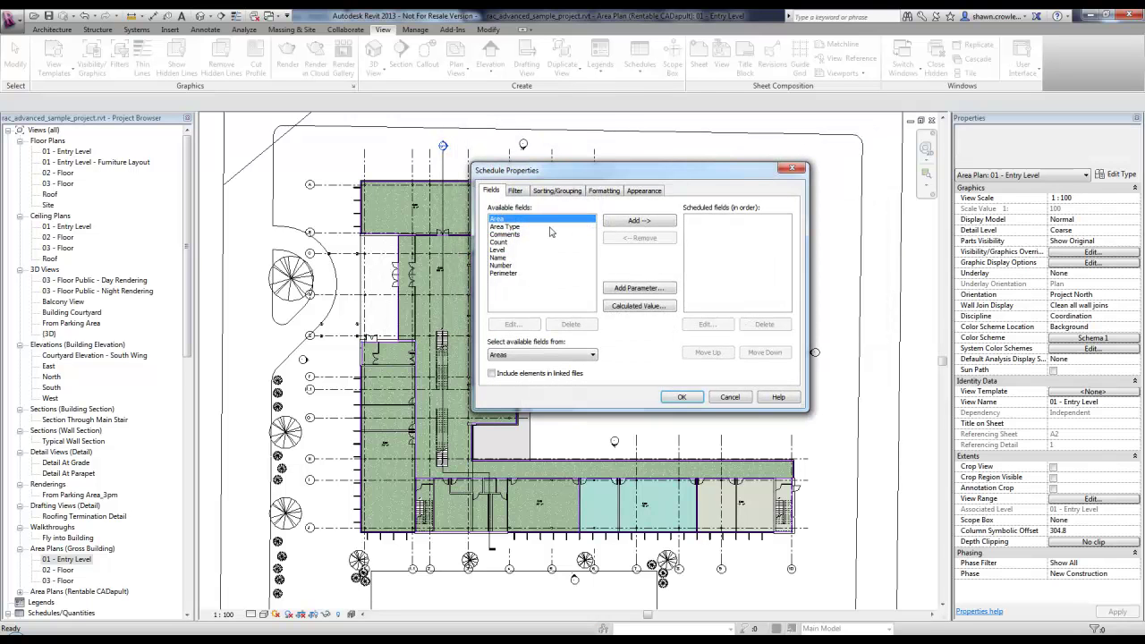
# Add the fields Name, Area Type and Area to the area schedule, in that order.
pyautogui.click(619, 224)
pyautogui.click(546, 251)
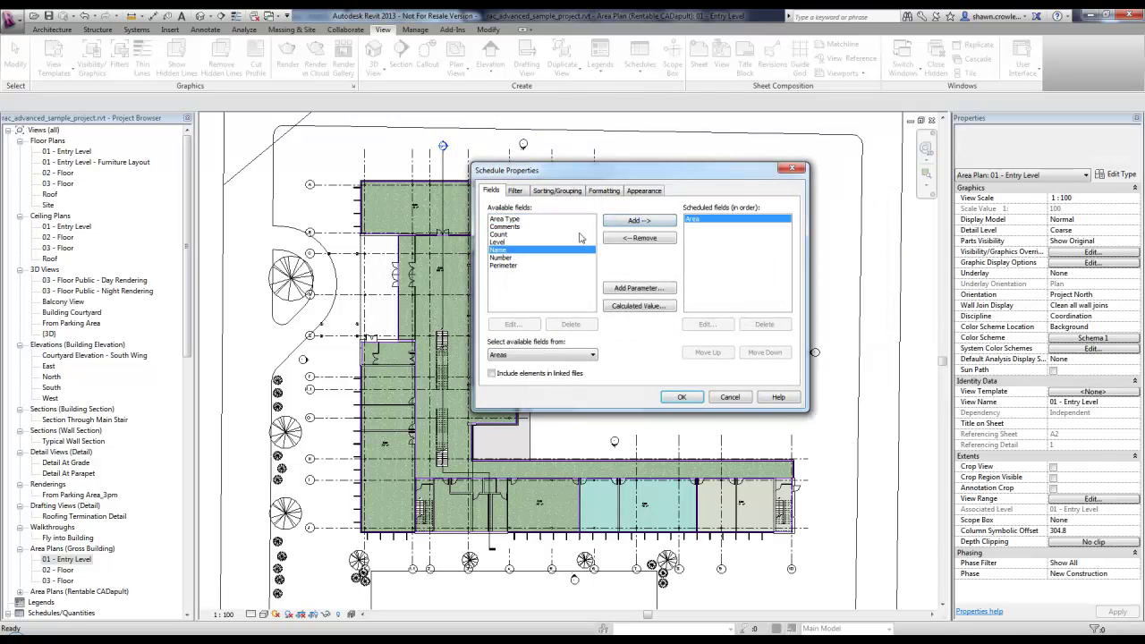
pyautogui.click(608, 223)
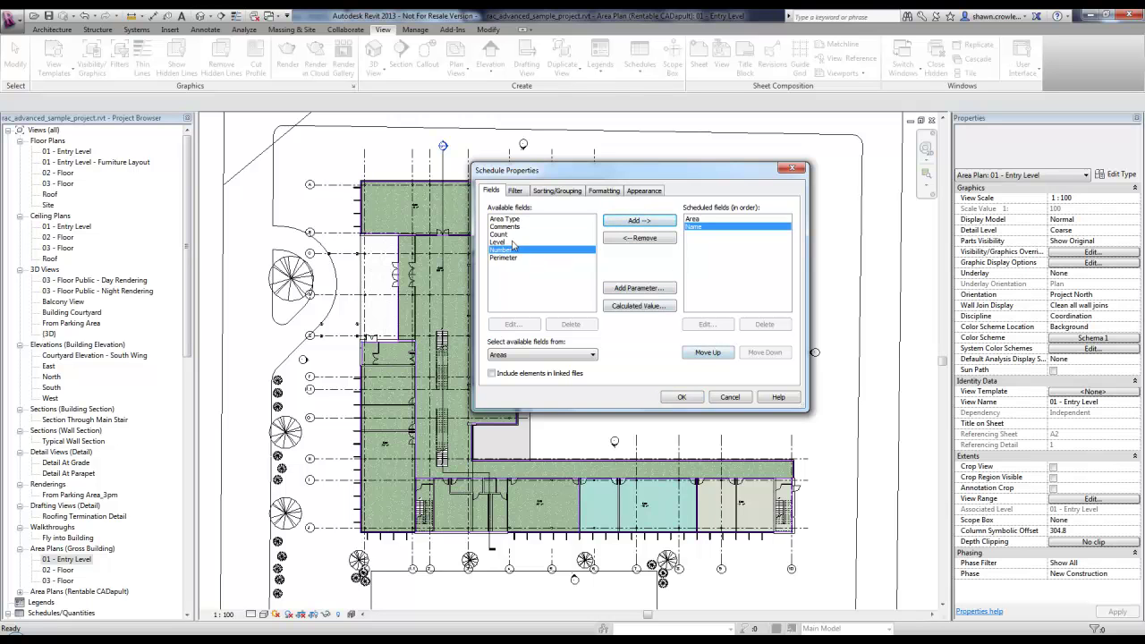
pyautogui.click(703, 353)
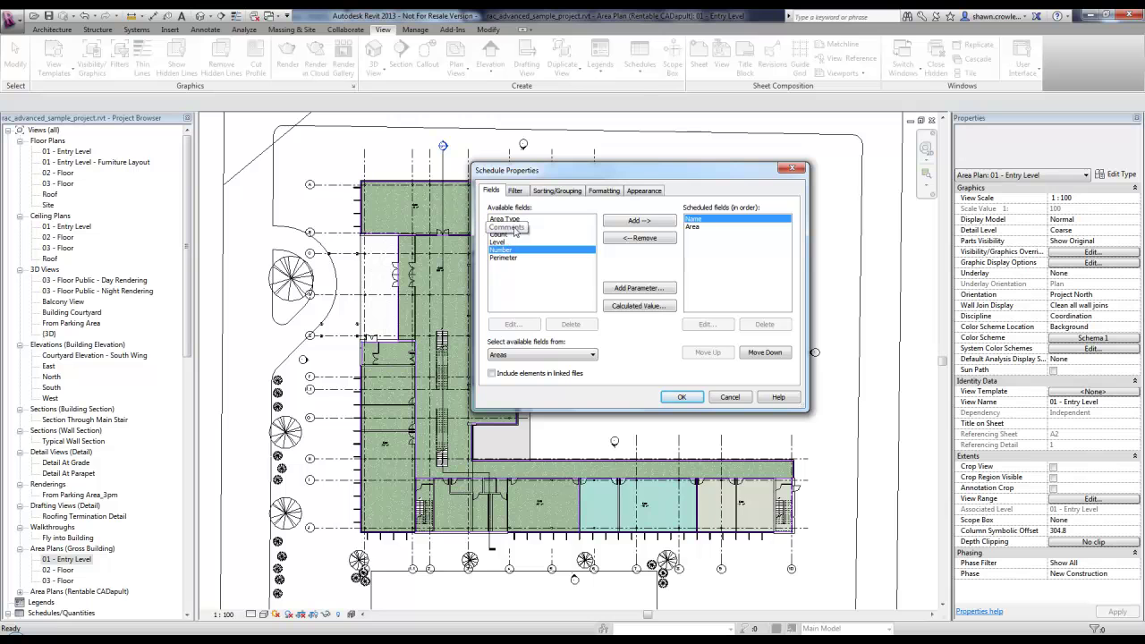
pyautogui.click(504, 219)
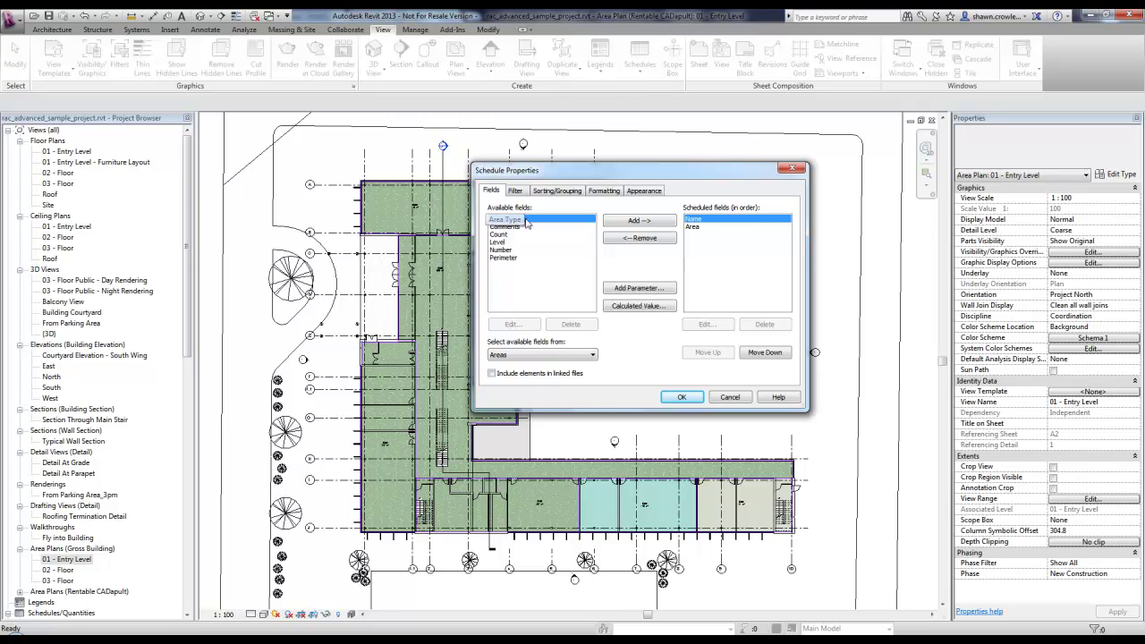
pyautogui.click(662, 222)
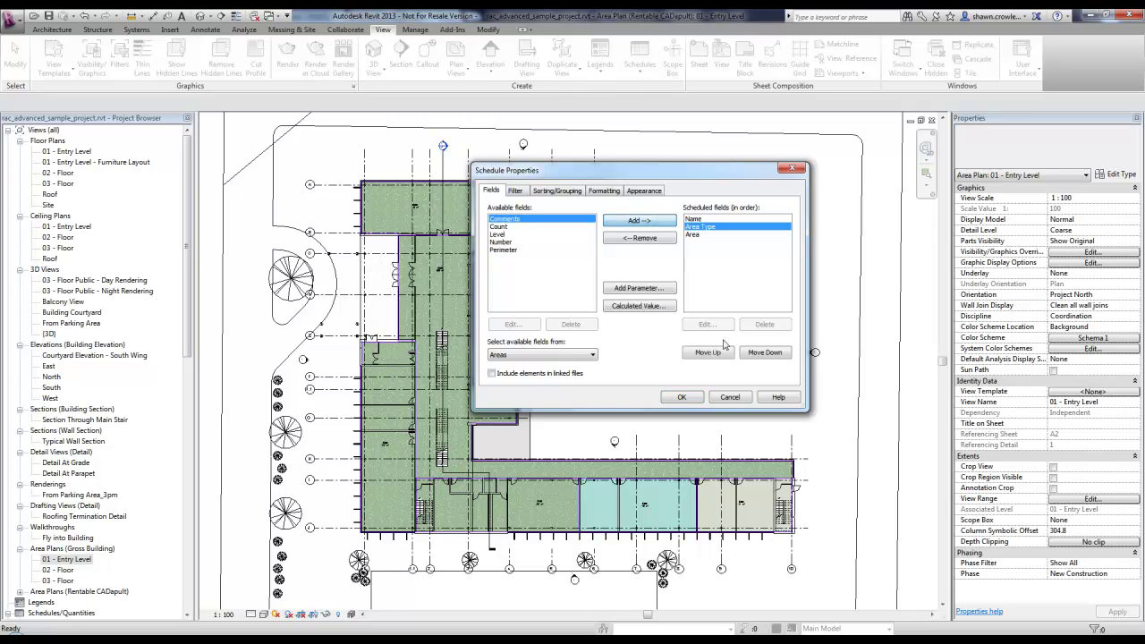
# Review the schedule's filter, sorting, formatting and appearance settings, and generate the area schedule with the default options.
pyautogui.click(516, 192)
pyautogui.click(554, 191)
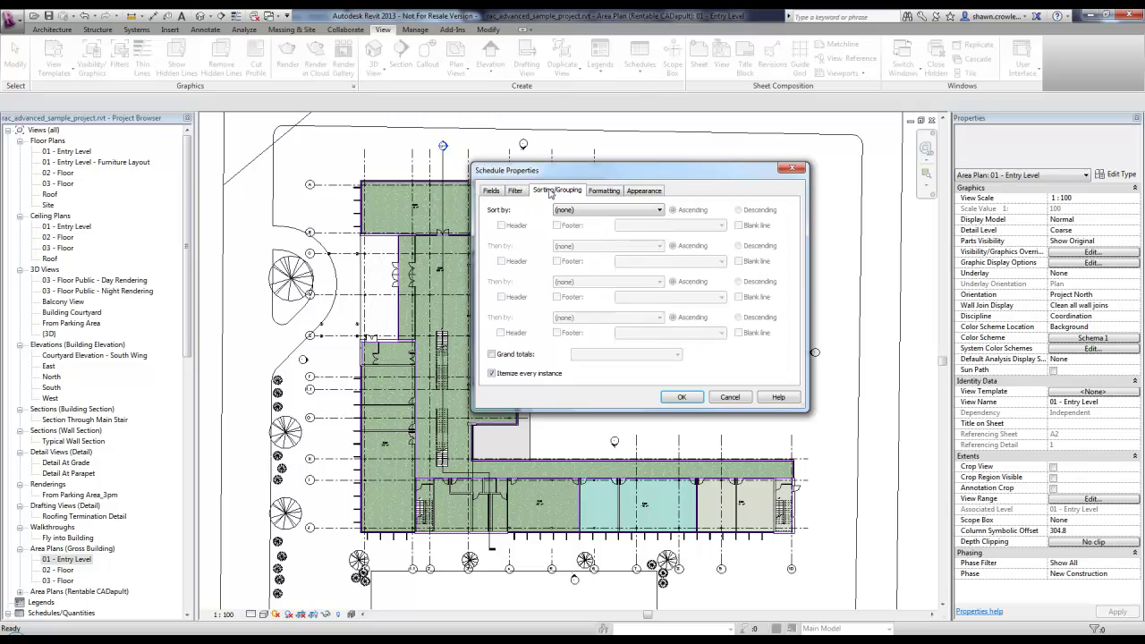
pyautogui.click(603, 191)
pyautogui.click(637, 191)
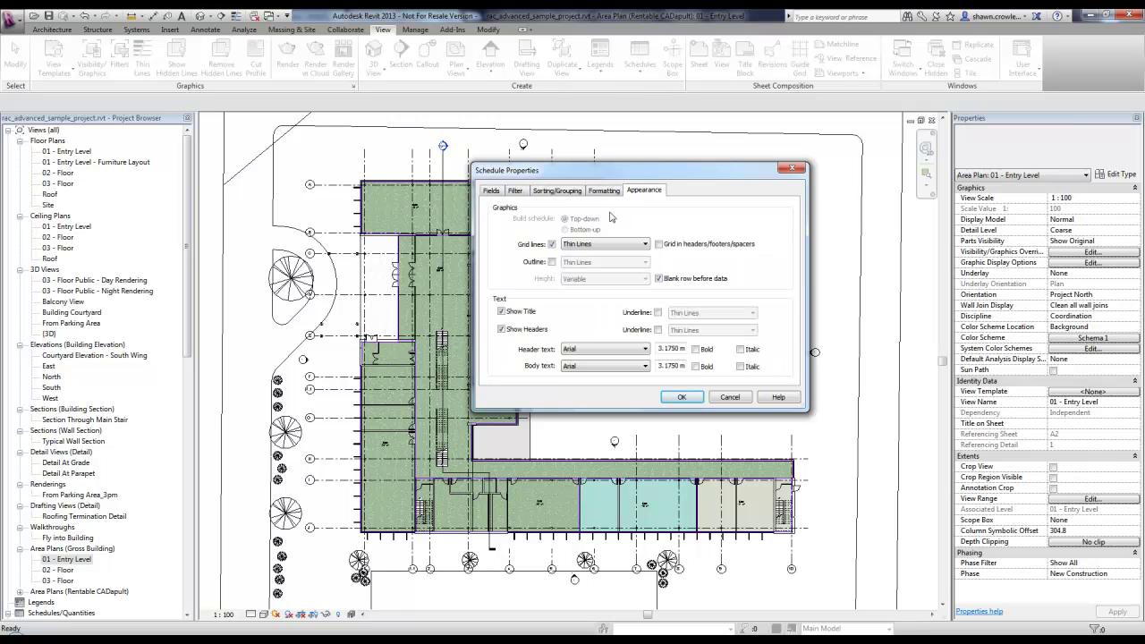
pyautogui.click(677, 400)
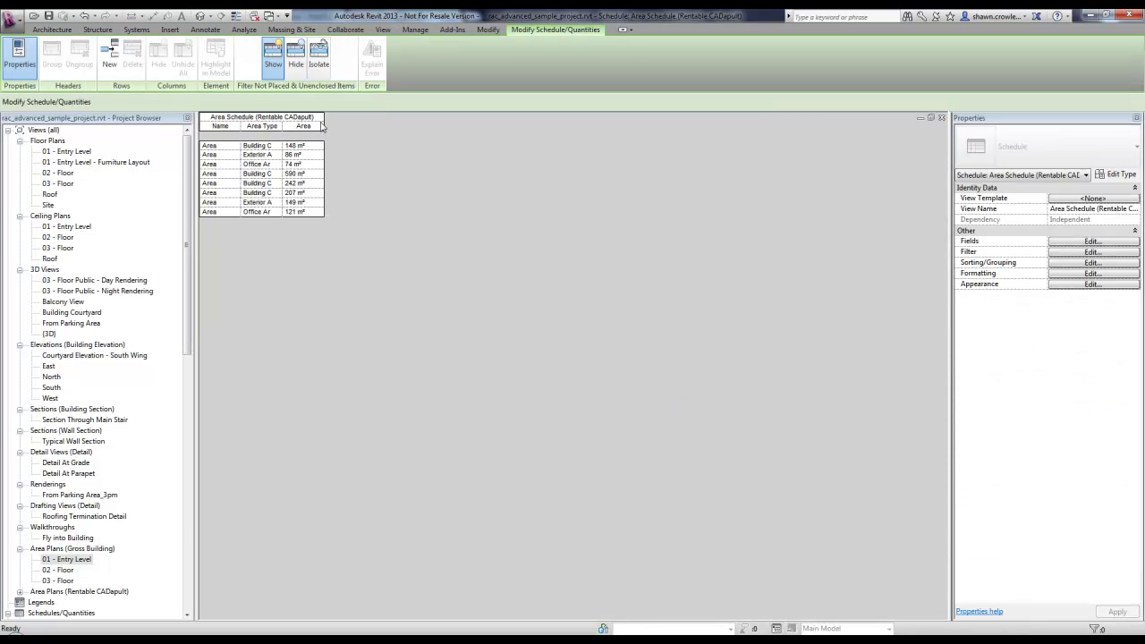
# Widen the Area and Area Type columns of the schedule so the full area type names fit.
pyautogui.moveTo(323, 126); pyautogui.dragTo(385, 126)
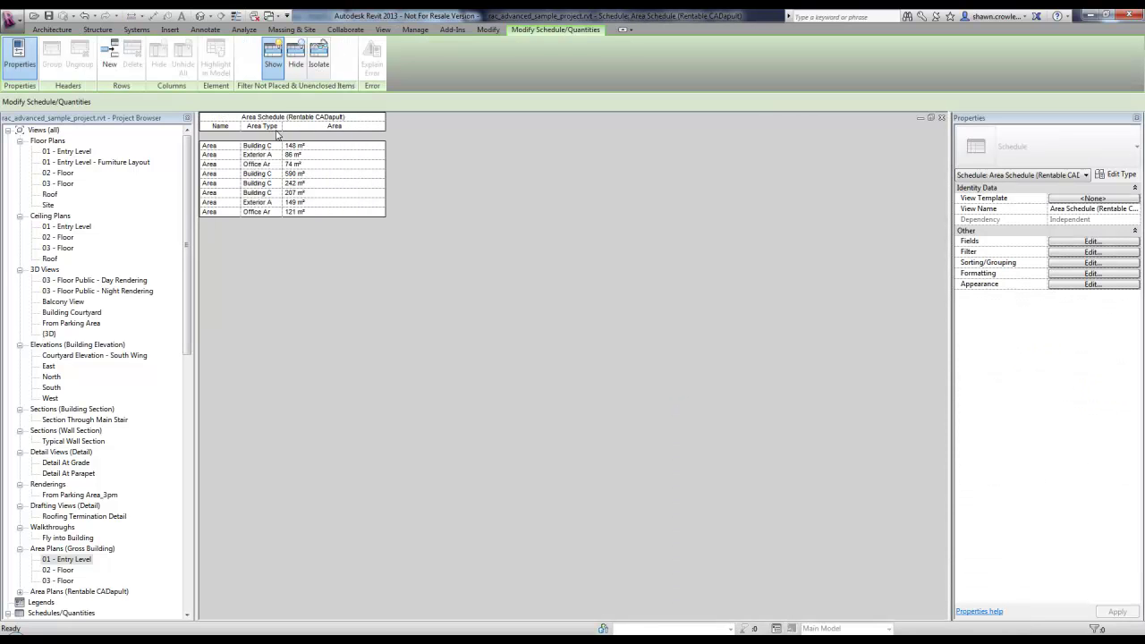
pyautogui.click(281, 125)
pyautogui.moveTo(283, 126); pyautogui.dragTo(345, 121)
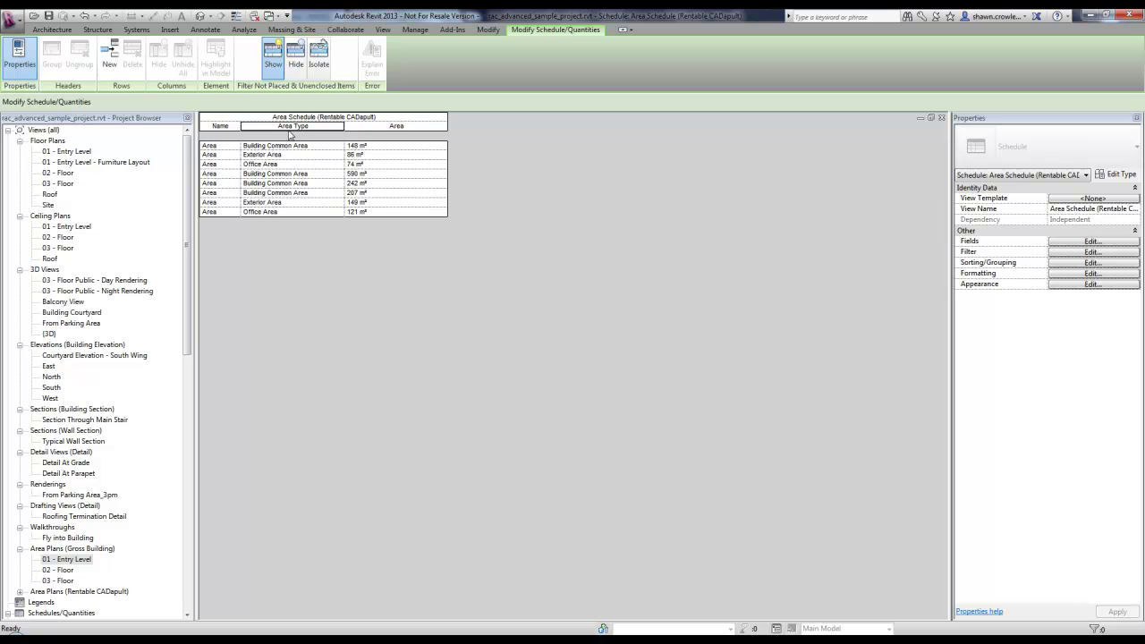
# Set the name to Office for the last schedule row and for the 590 m² Building Common Area row.
pyautogui.click(222, 212)
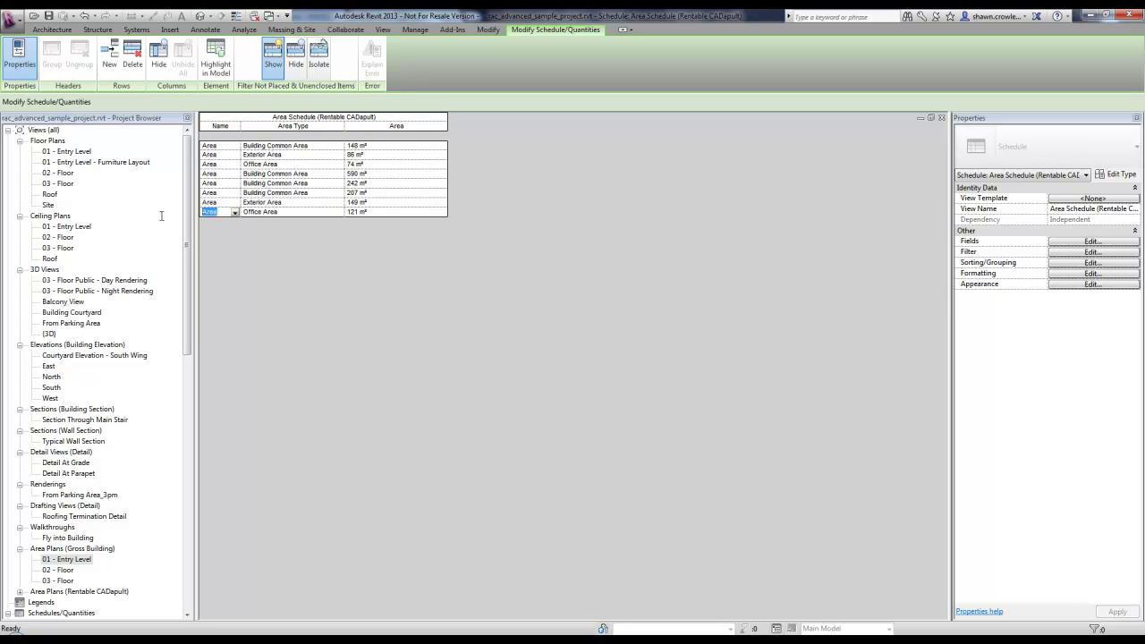
pyautogui.write('office')
pyautogui.click(229, 166)
pyautogui.click(235, 174)
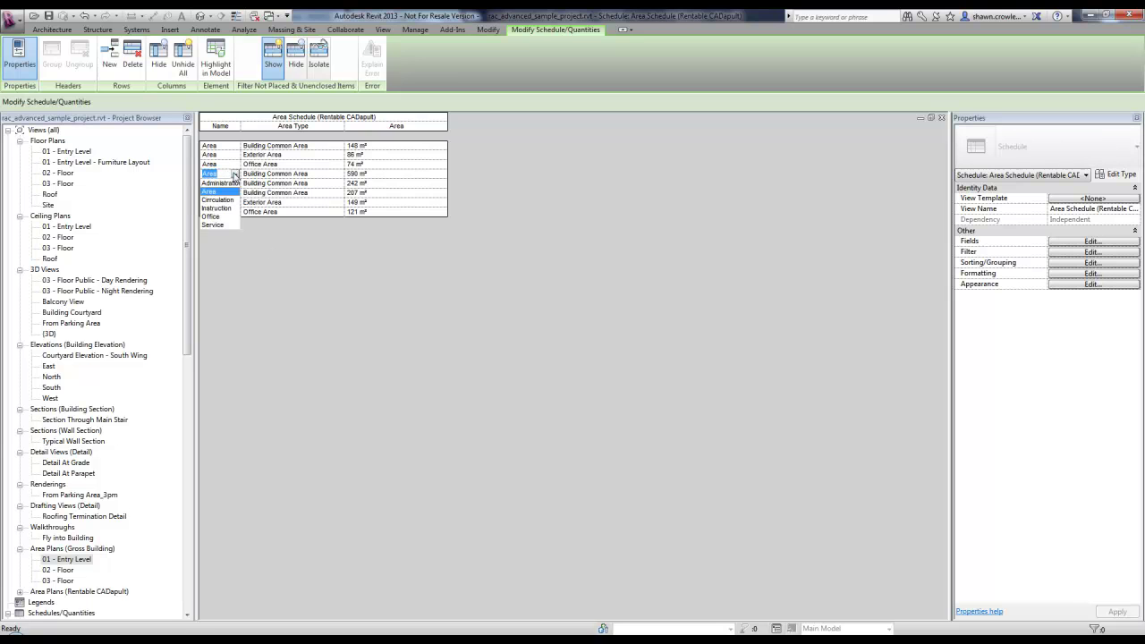
pyautogui.click(215, 217)
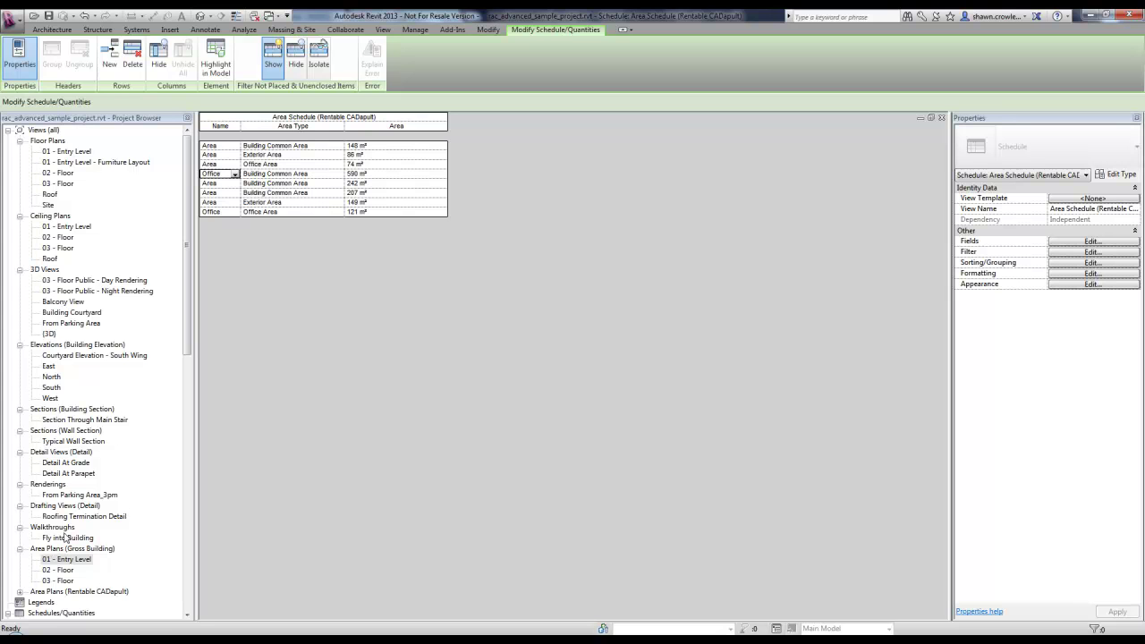
# Open the 01 - Entry Level plan under Area Plans (Rentable CADapult) and clear the area selection.
pyautogui.moveTo(188, 315); pyautogui.dragTo(175, 370)
pyautogui.click(63, 463)
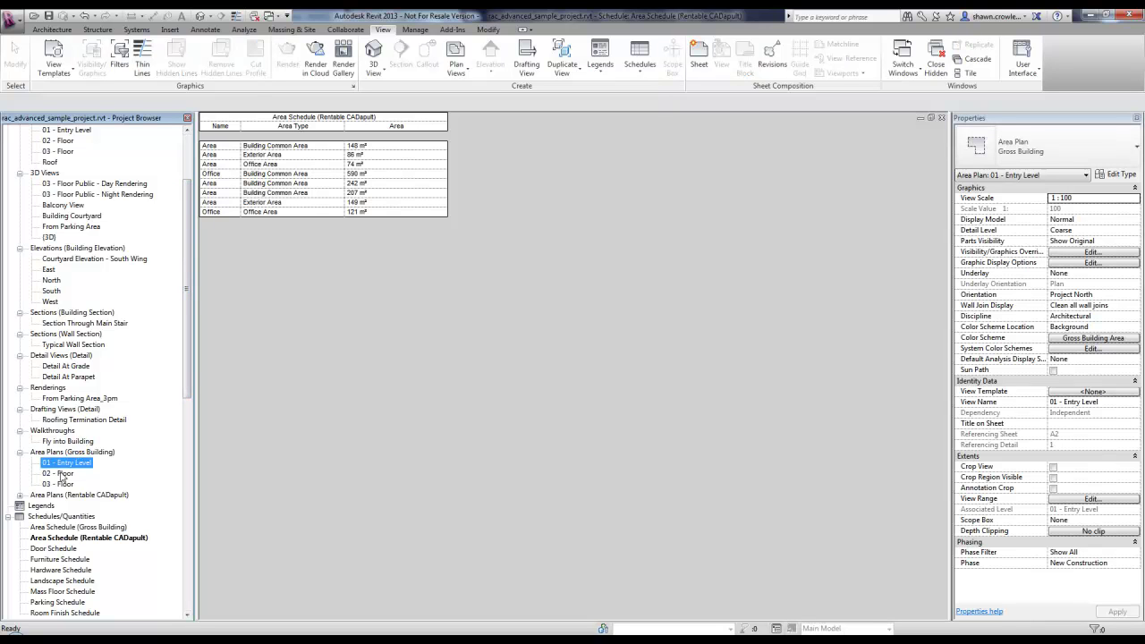
pyautogui.click(20, 495)
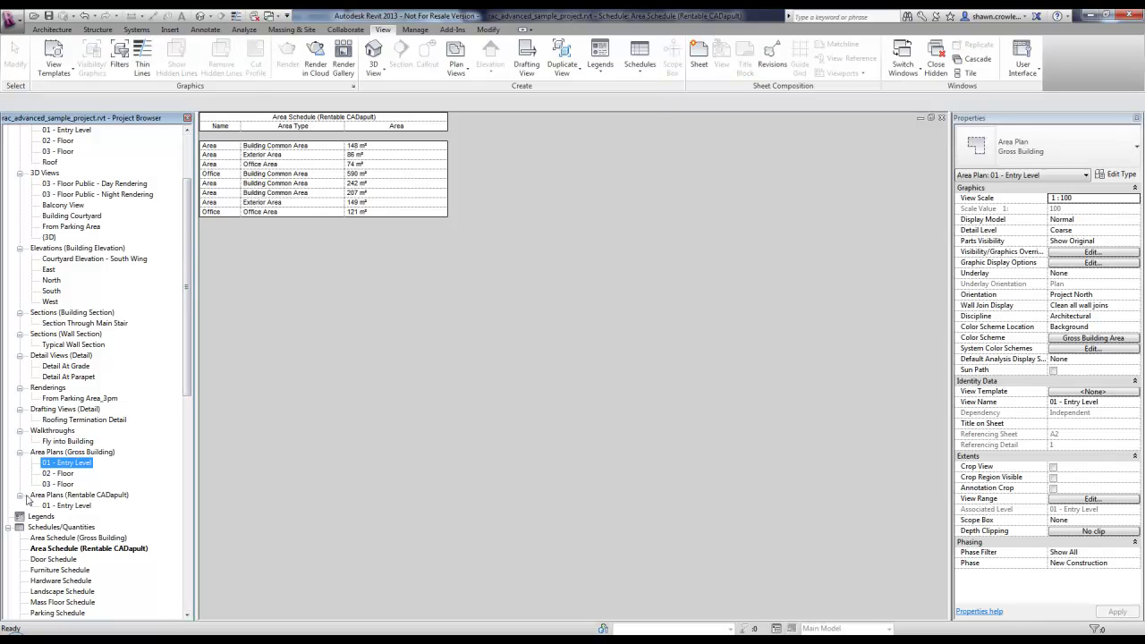
pyautogui.doubleClick(72, 506)
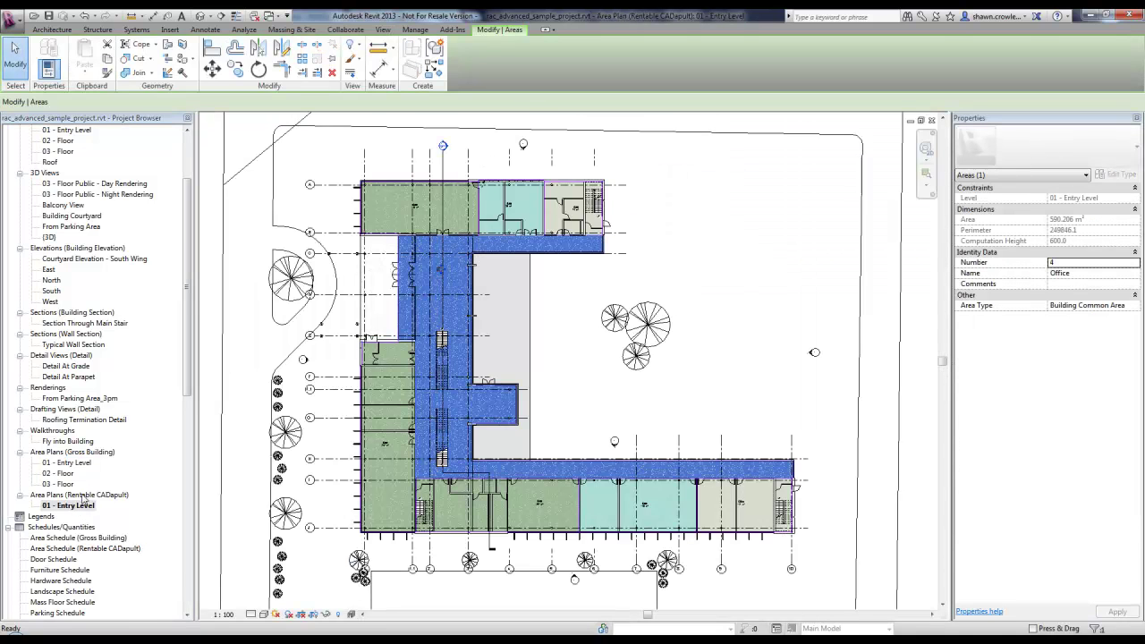
pyautogui.click(570, 325)
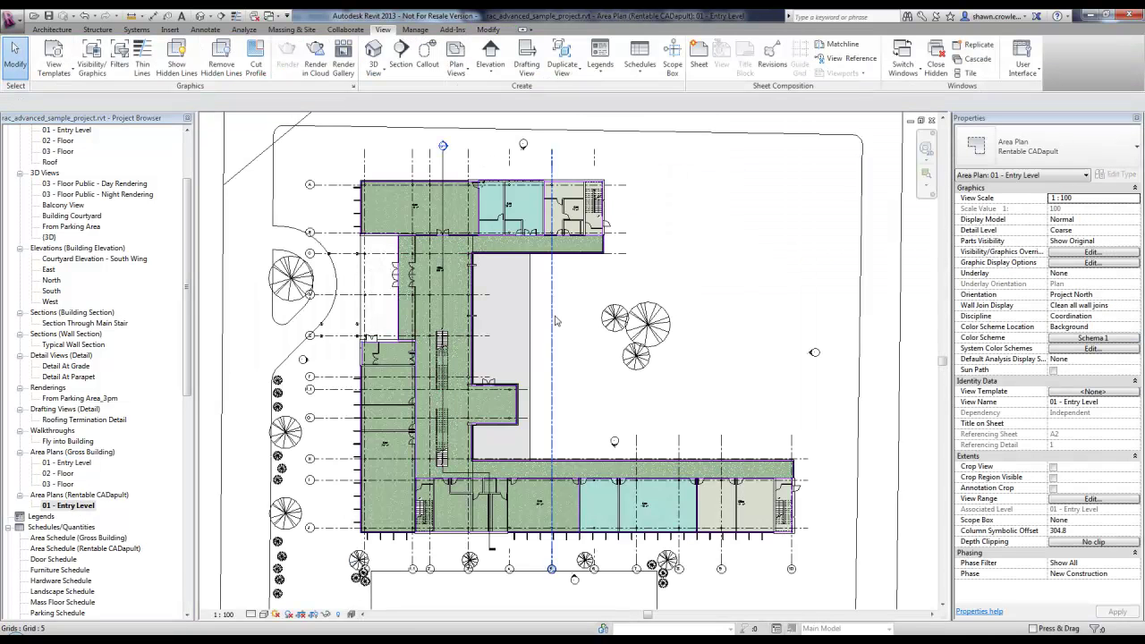
pyautogui.moveTo(542, 263); pyautogui.dragTo(543, 262, button='middle')
pyautogui.scroll(4, 559, 403)
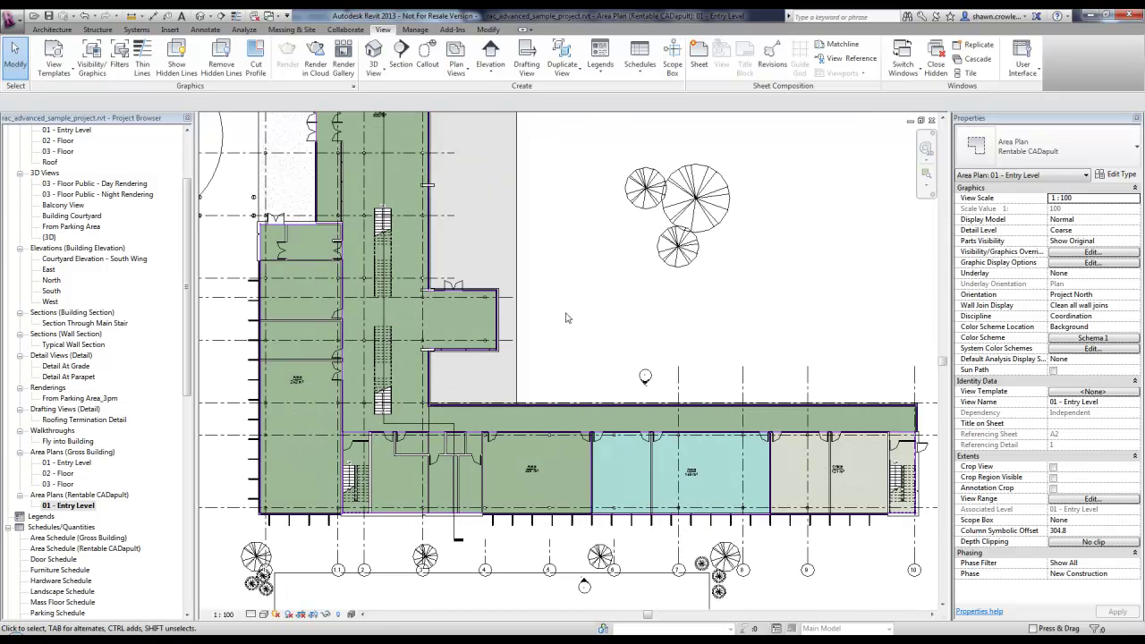
pyautogui.moveTo(588, 232); pyautogui.dragTo(582, 389, button='middle')
pyautogui.scroll(-2, 574, 380)
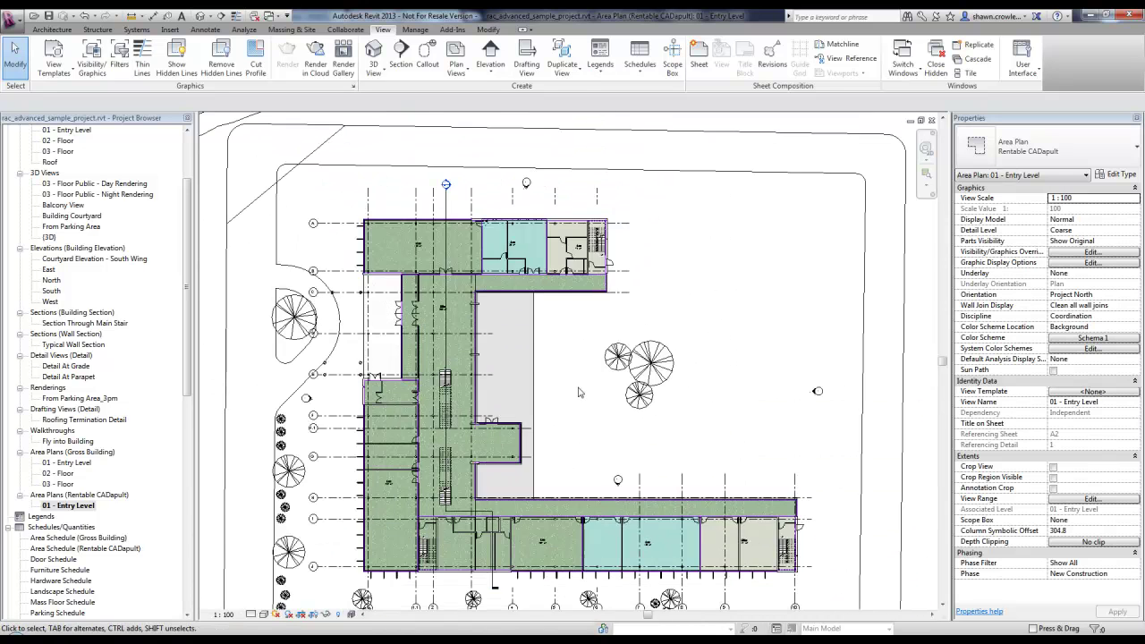